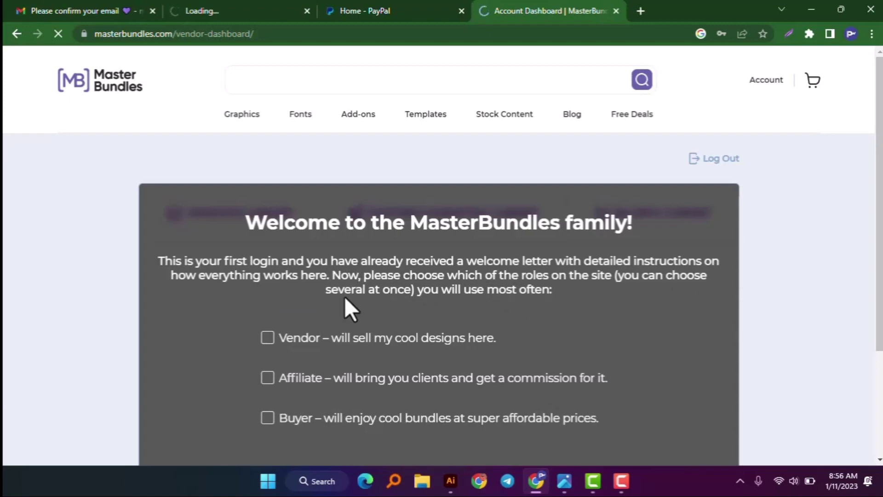
- Save the login password in the browser and dismiss the Google Account password prompt
scroll(489, 297, down, 1)
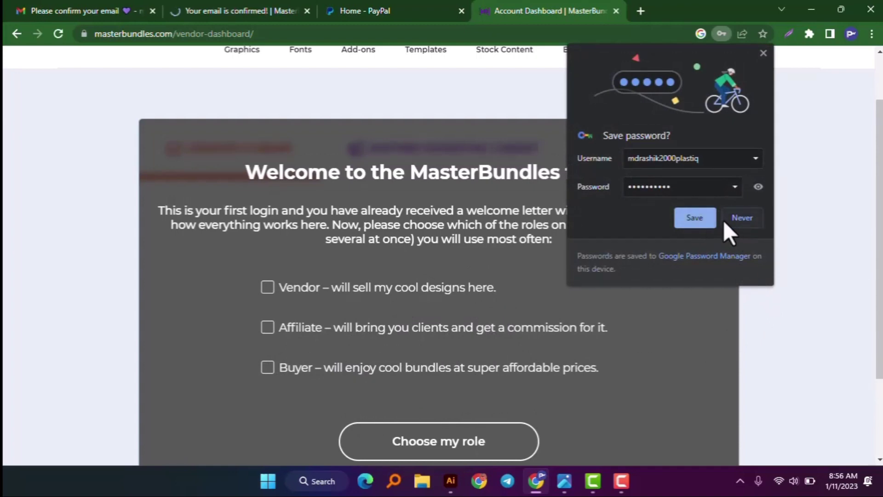
click(704, 220)
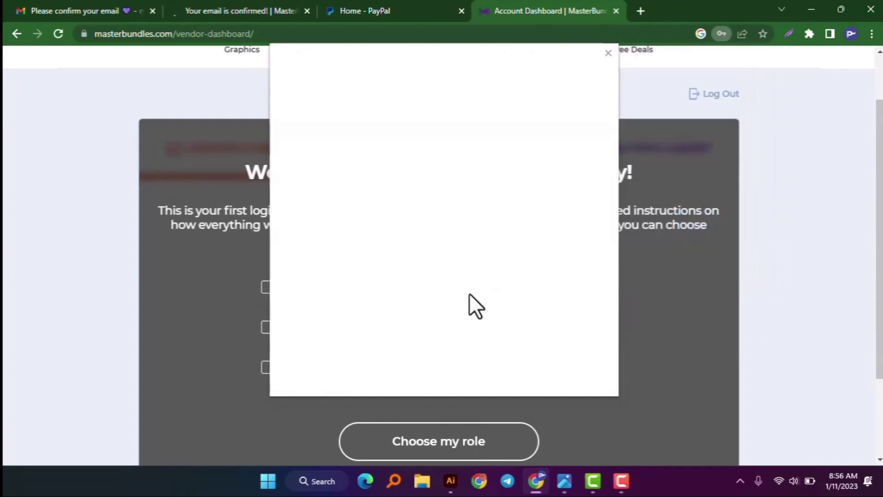
click(608, 52)
- Tick the Buyer role on the welcome screen and submit it with Choose my role
scroll(552, 257, down, 3)
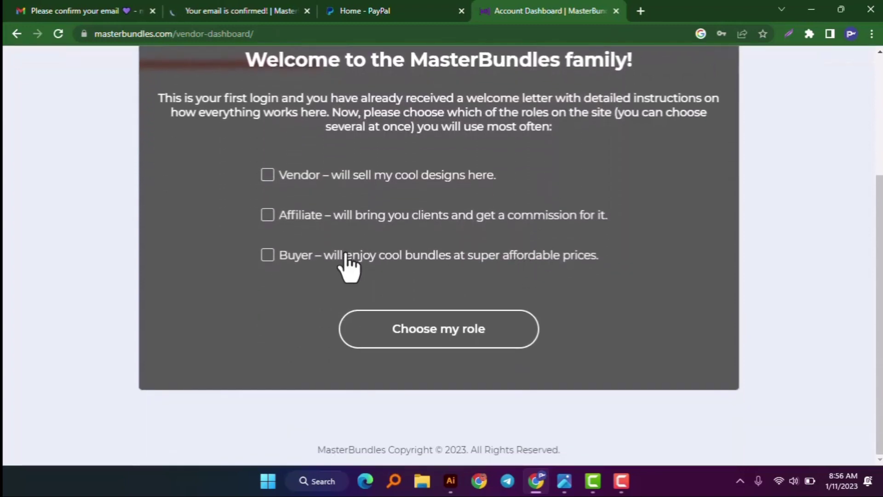
click(346, 254)
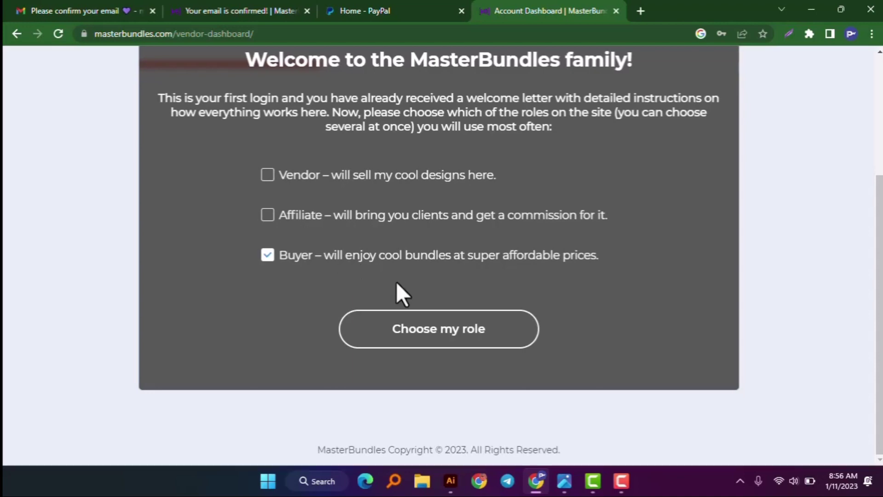
click(446, 342)
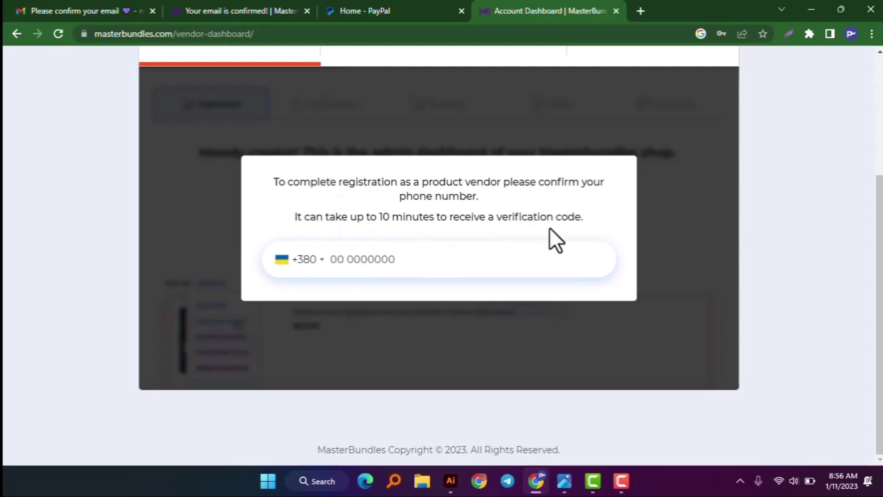
- Set the phone country code dropdown to United States +1
click(282, 259)
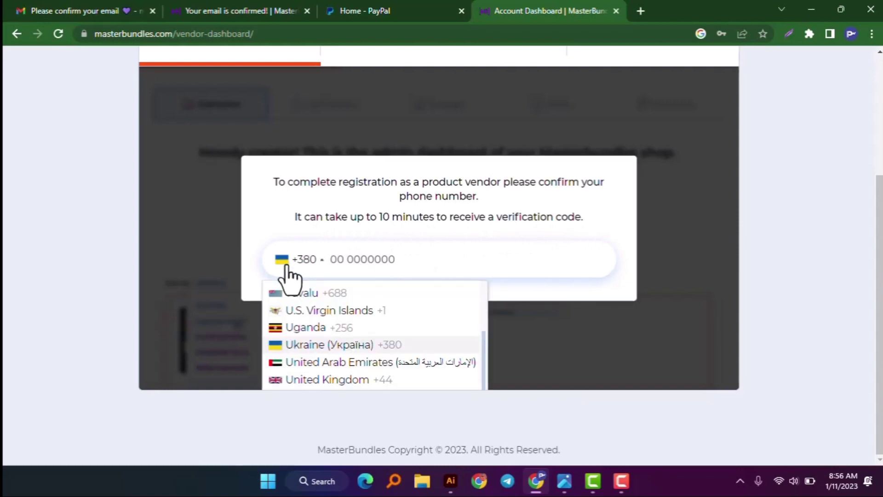
scroll(360, 386, down, 1)
scroll(360, 387, down, 2)
scroll(381, 351, up, 10)
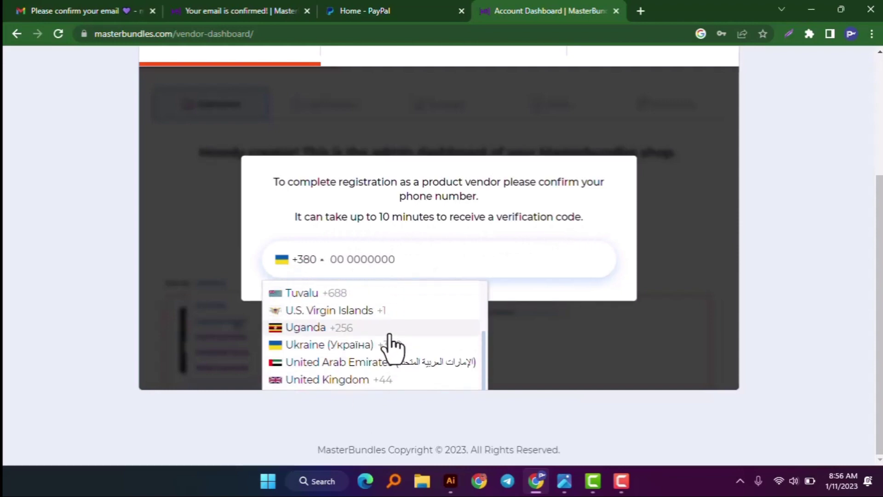
scroll(345, 310, down, 10)
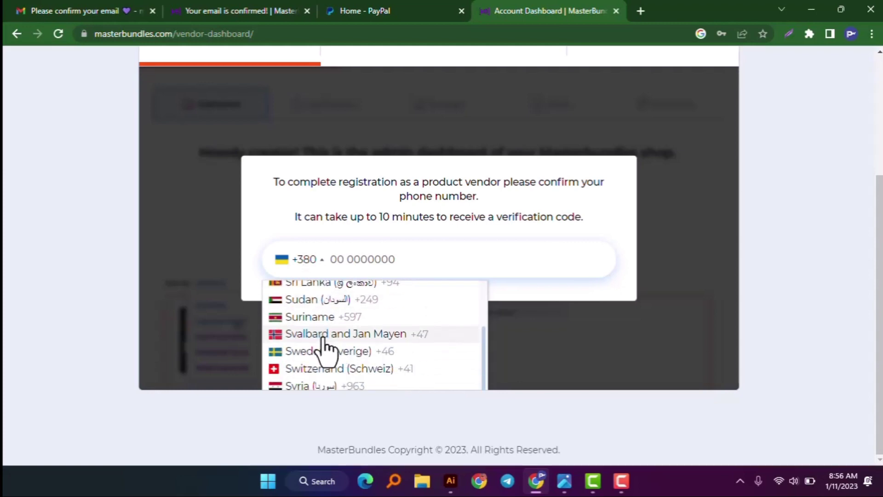
scroll(348, 368, up, 4)
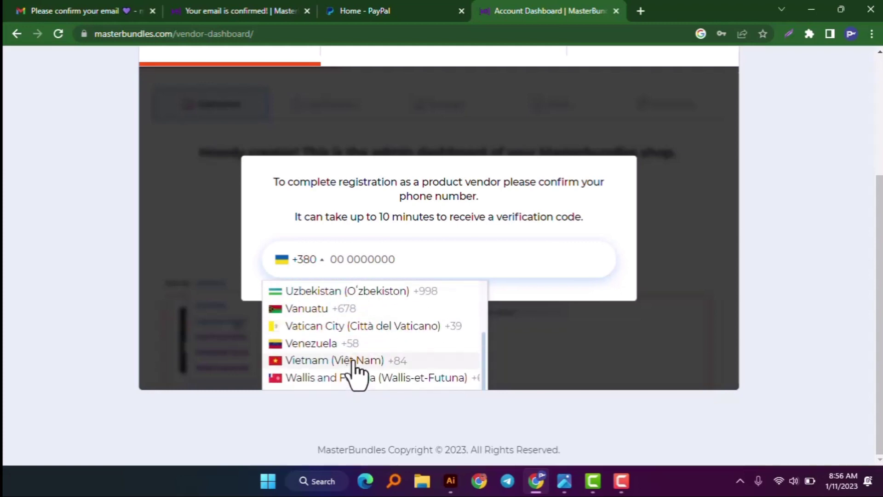
click(337, 386)
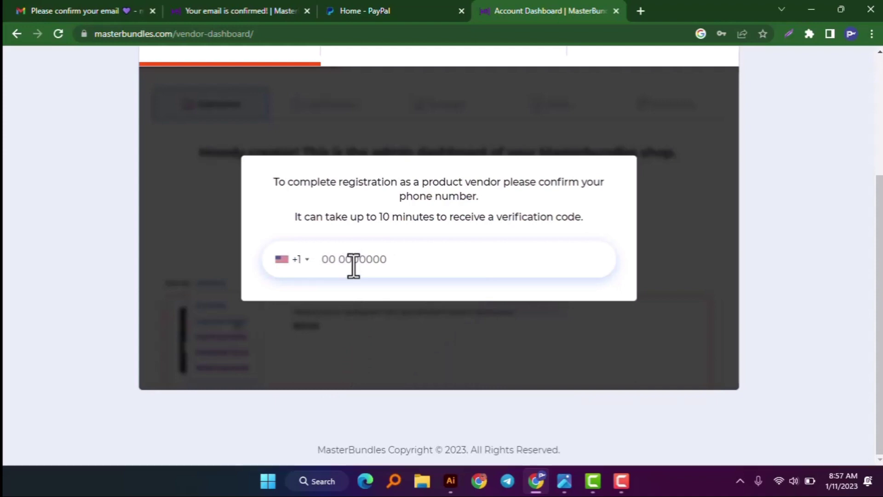
- Enter the phone number, request a verification code, then switch to the email-confirmed tab
click(524, 258)
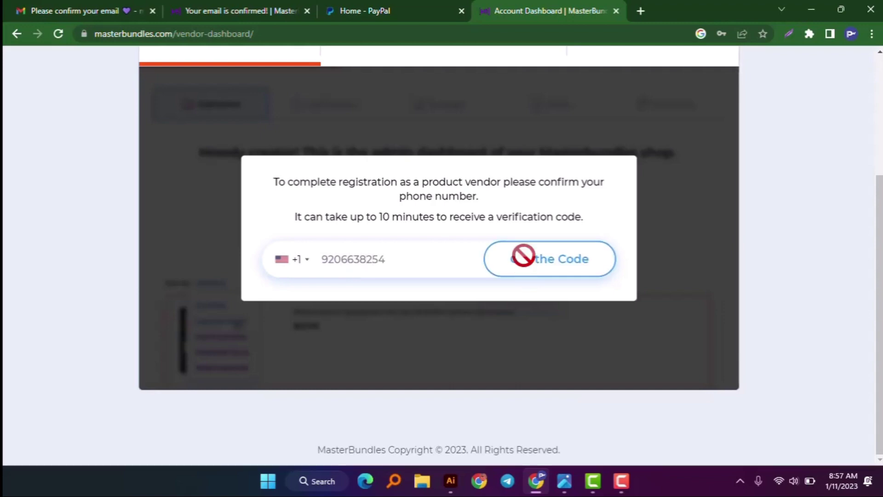
click(362, 262)
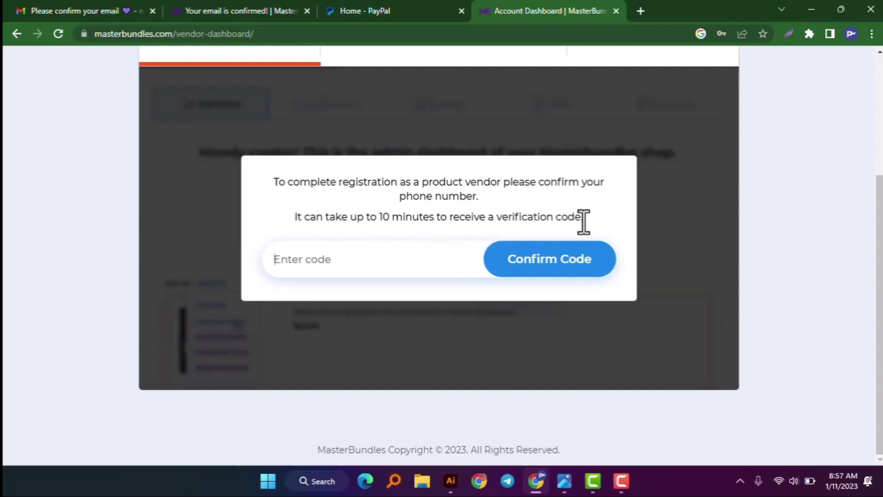
click(238, 8)
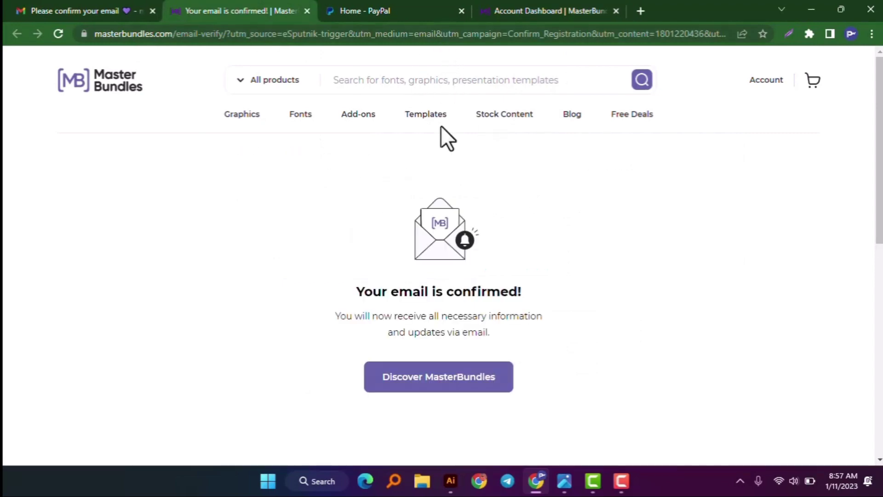
- Open the bookmarked Little Romeo T-Shirt Design product page in a new browser tab
mouse_move(522, 129)
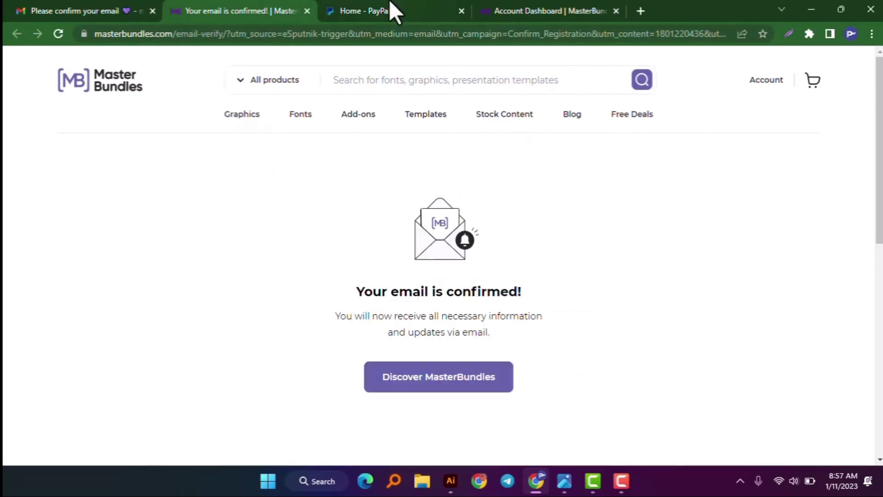
click(519, 11)
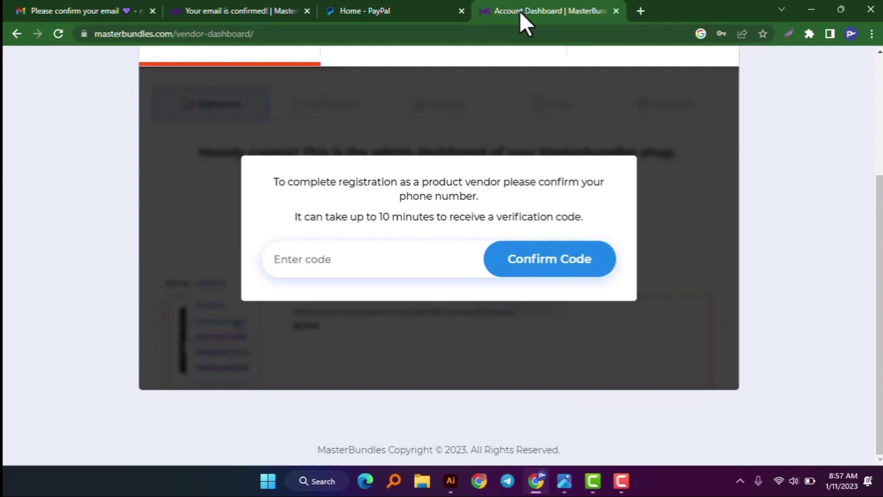
click(266, 7)
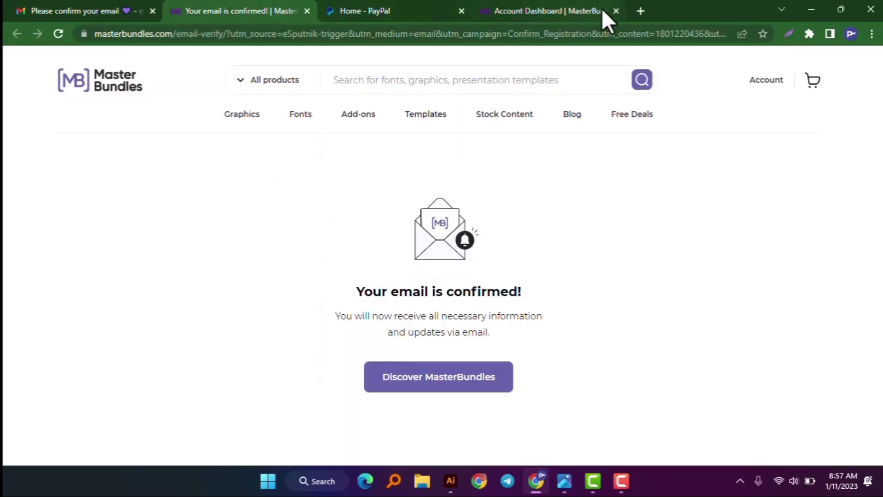
click(641, 10)
click(300, 56)
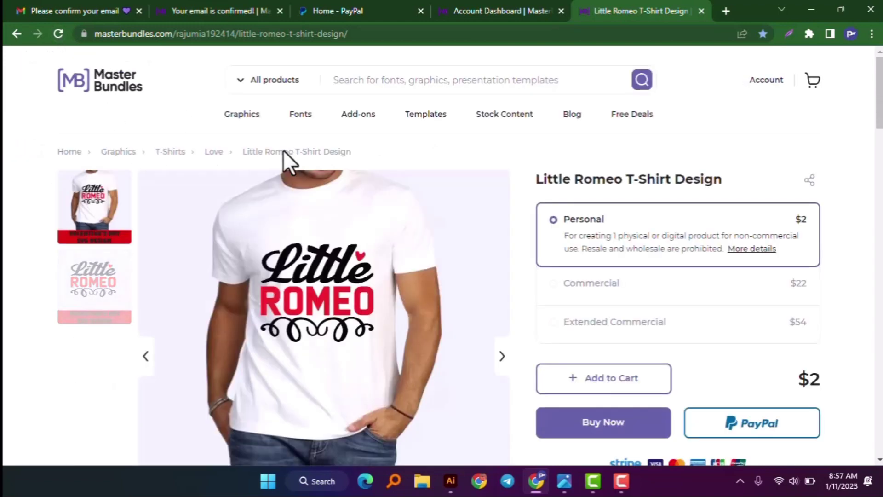
- Reload the product page and choose Buy Now for the $2 Personal licence
scroll(451, 290, down, 3)
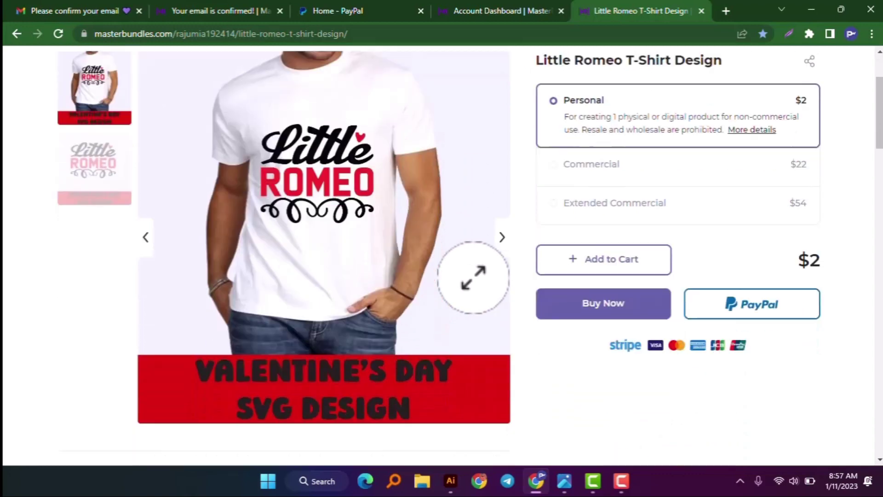
scroll(483, 244, up, 1)
scroll(455, 234, up, 3)
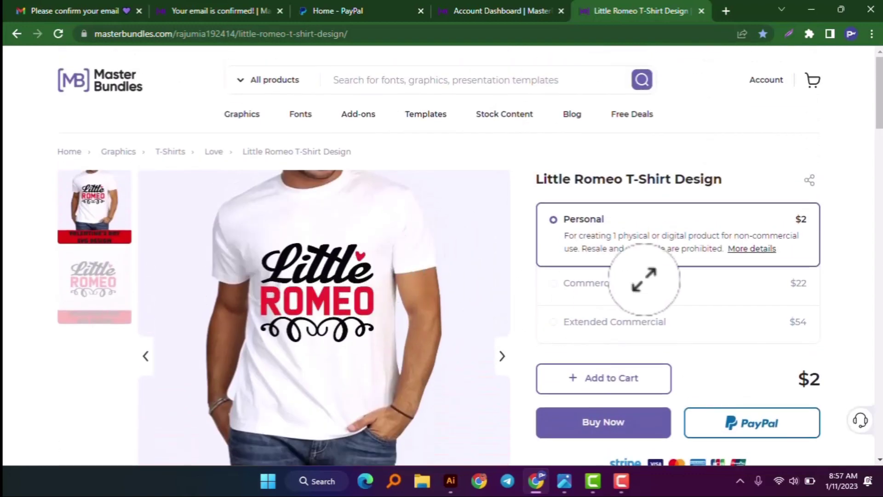
key(F5)
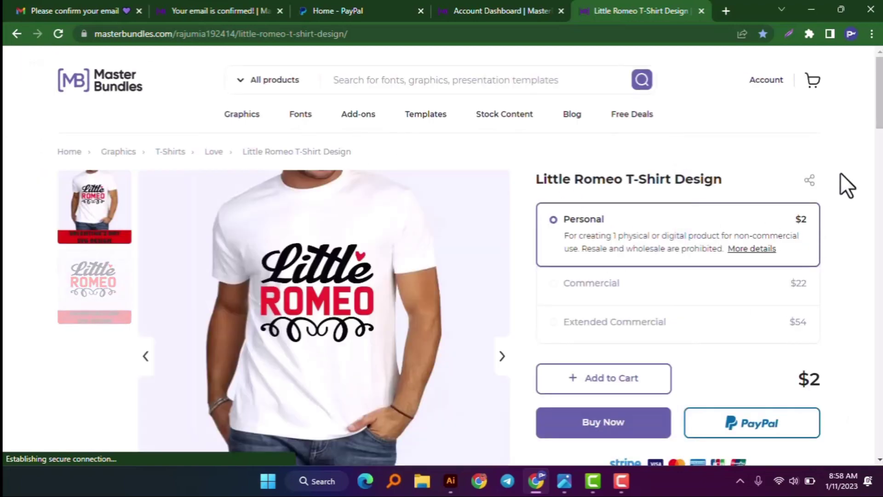
scroll(832, 207, down, 3)
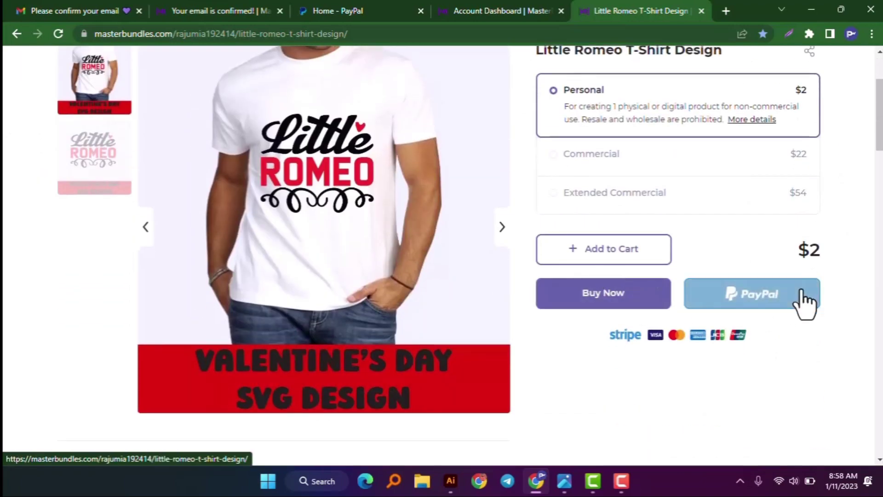
click(554, 303)
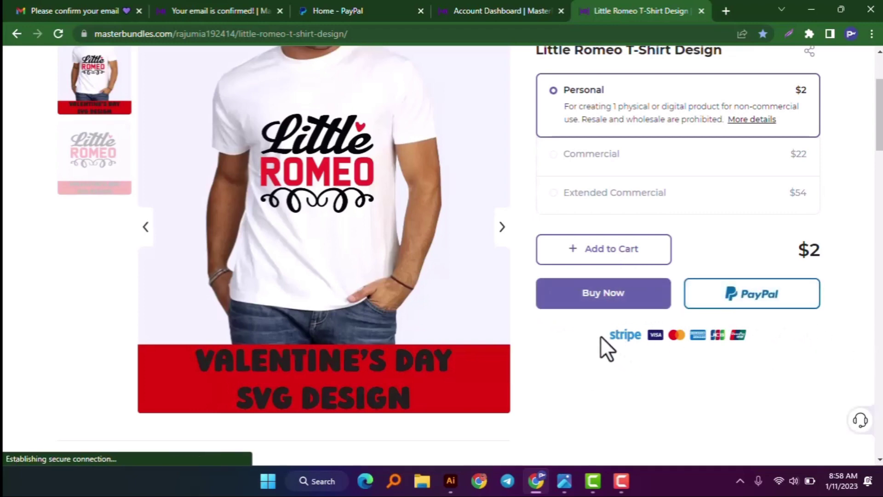
- Choose PayPal as the payment method and proceed to PayPal checkout
drag(602, 335, 736, 335)
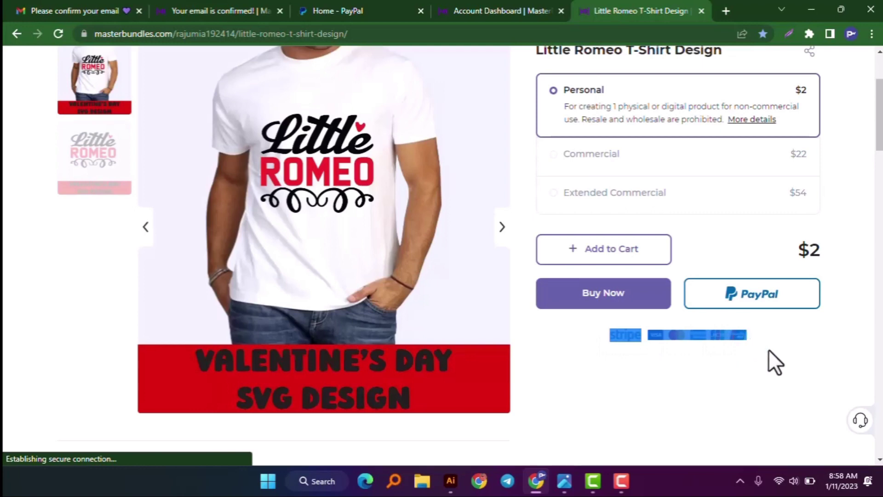
click(742, 374)
click(749, 303)
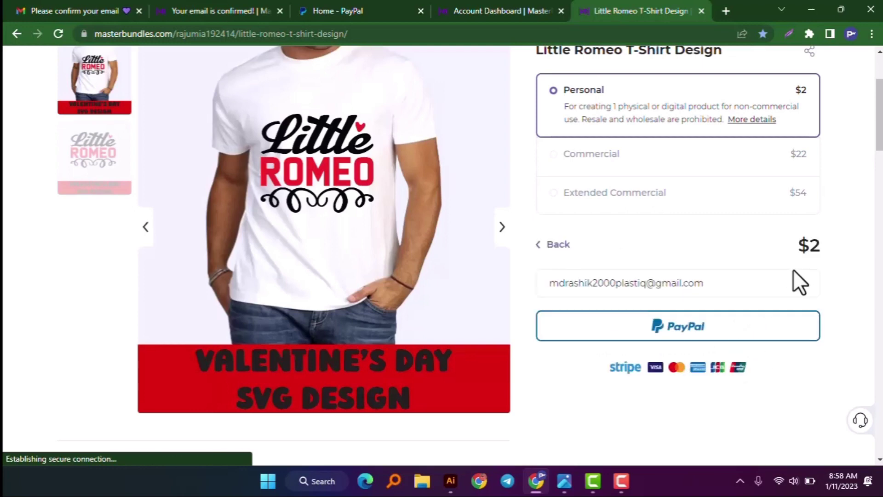
click(680, 331)
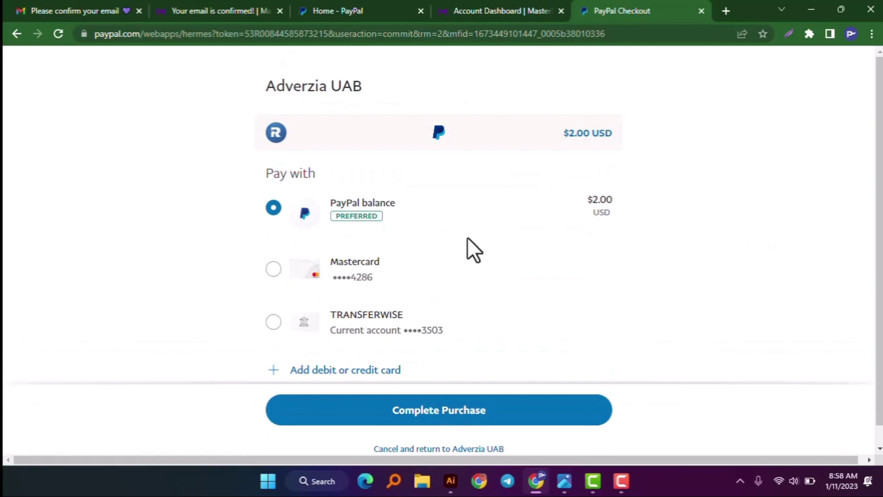
- Complete the $2.00 PayPal purchase and return to the seller from the receipt
scroll(529, 299, down, 1)
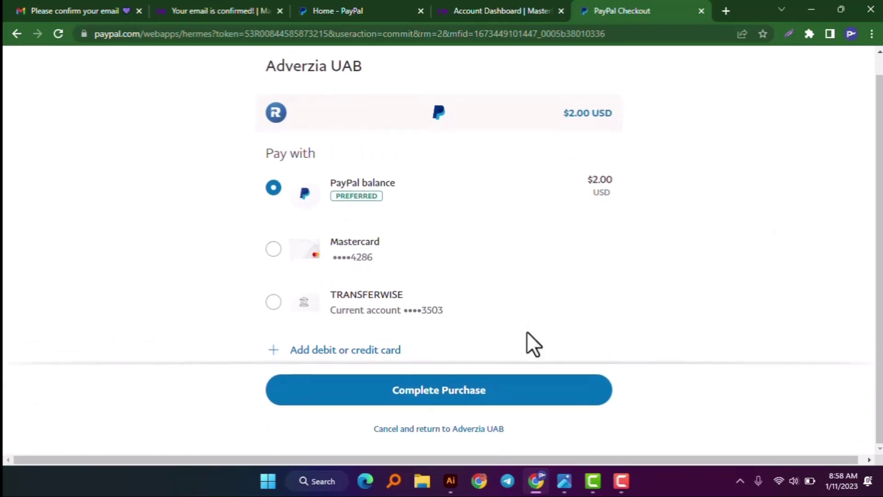
click(460, 400)
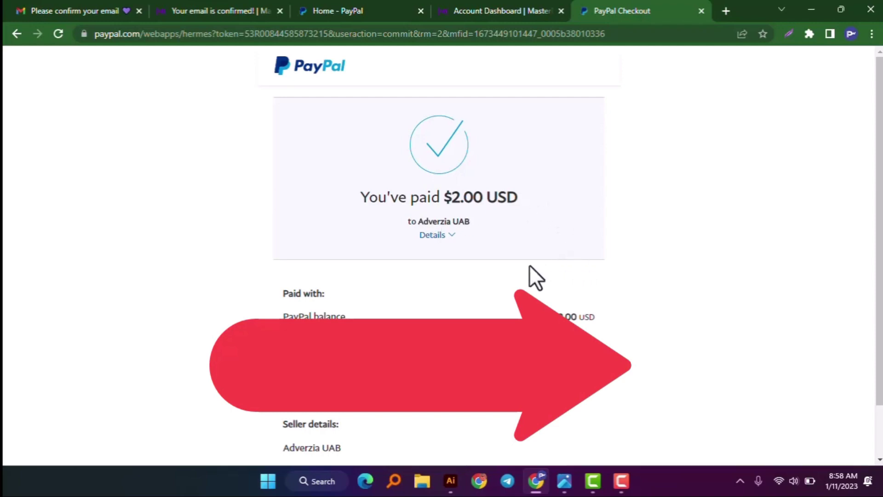
scroll(528, 265, down, 1)
click(432, 439)
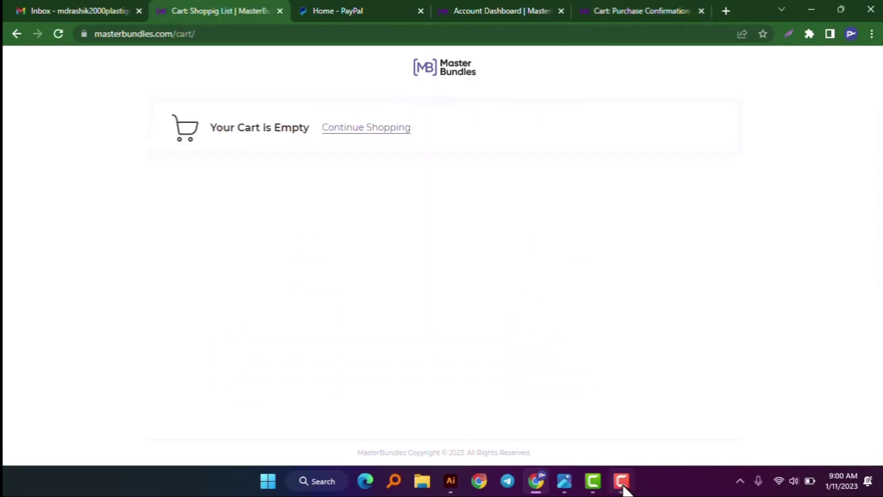
- Look over the purchase confirmation and open the Little Romeo product page
click(621, 481)
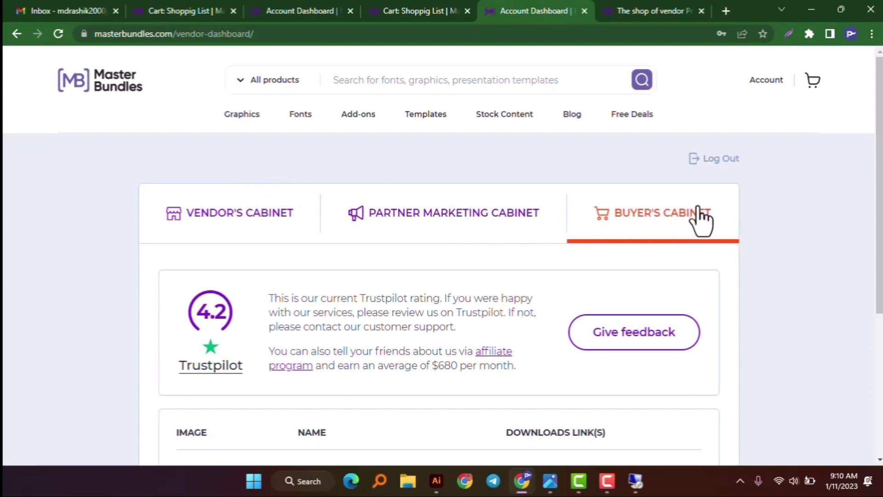
scroll(707, 226, down, 4)
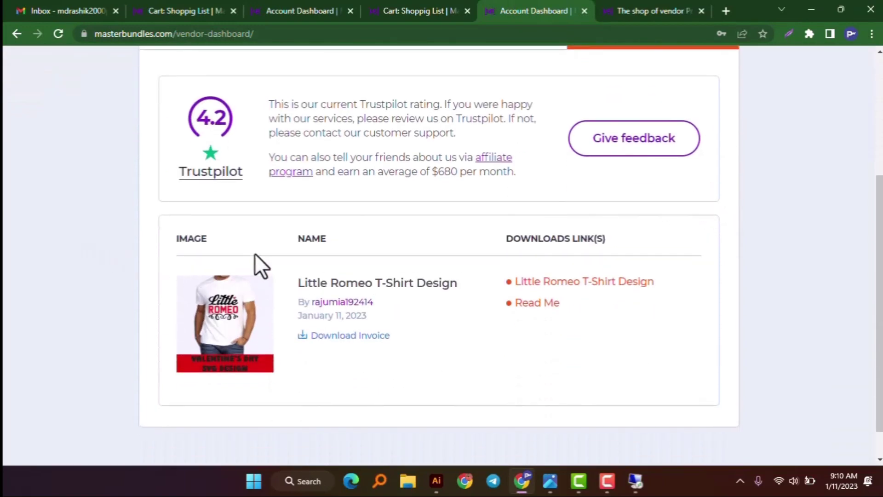
scroll(213, 237, down, 1)
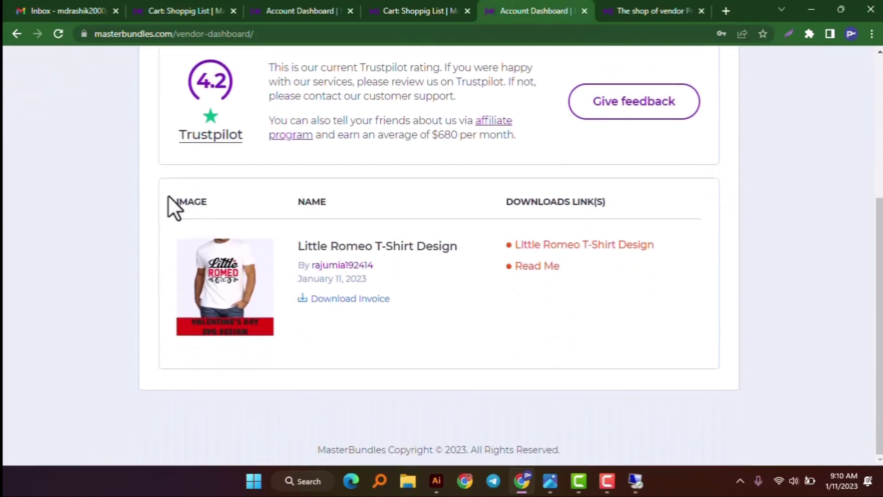
double_click(194, 201)
double_click(313, 202)
triple_click(552, 201)
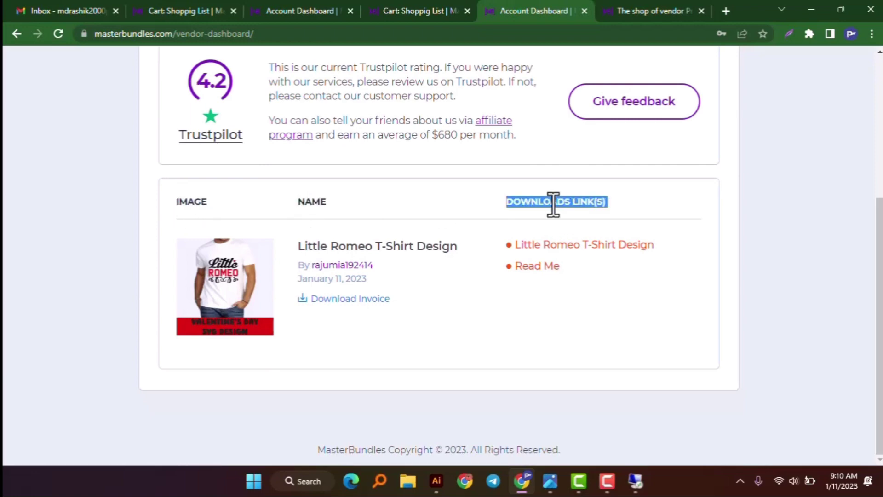
click(340, 248)
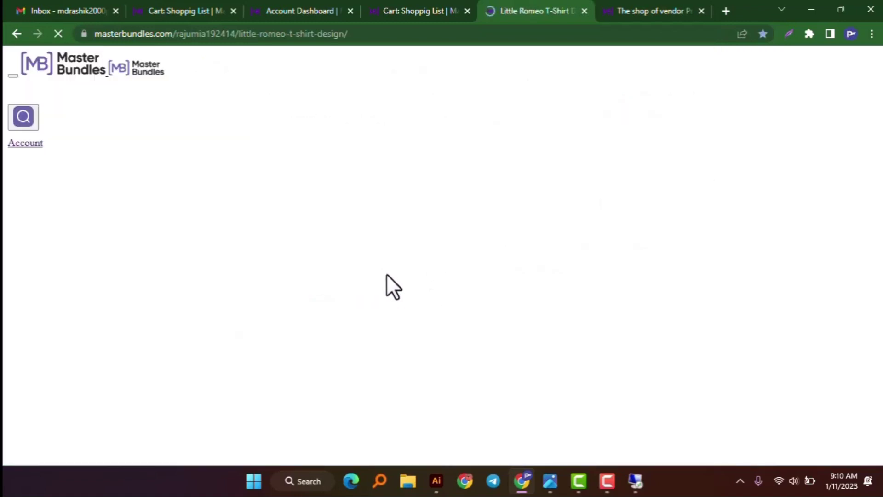
- From the dashboard's buyer purchase list, download the Little Romeo T-Shirt Design zip
click(22, 33)
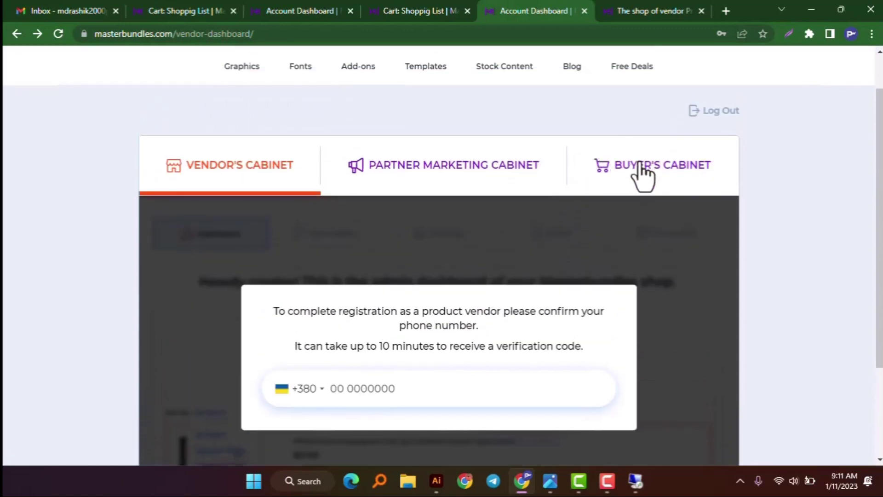
click(640, 171)
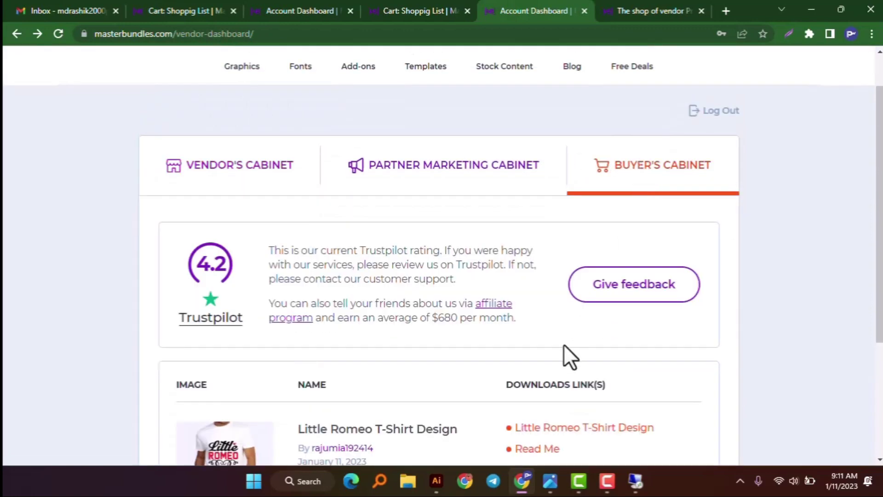
scroll(564, 342, down, 4)
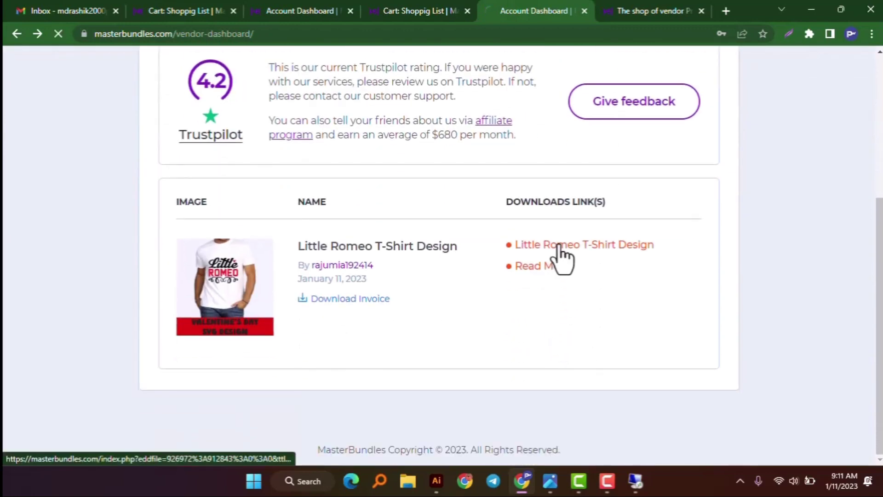
click(621, 239)
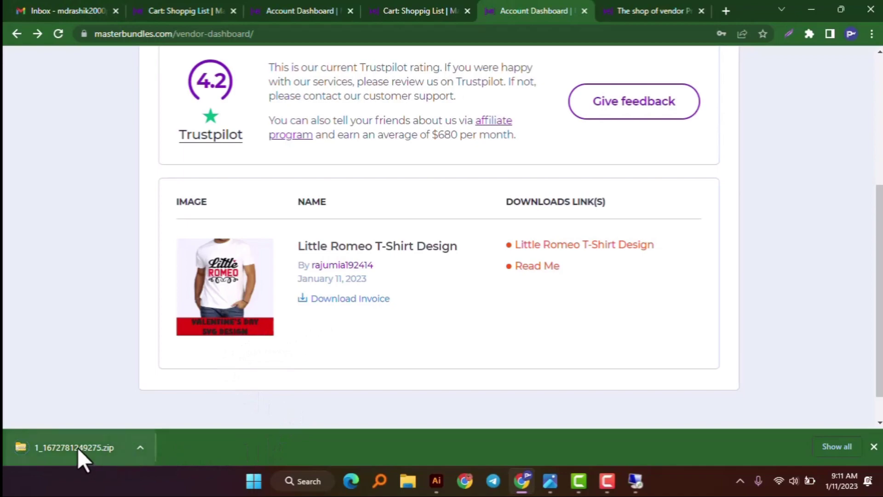
right_click(77, 448)
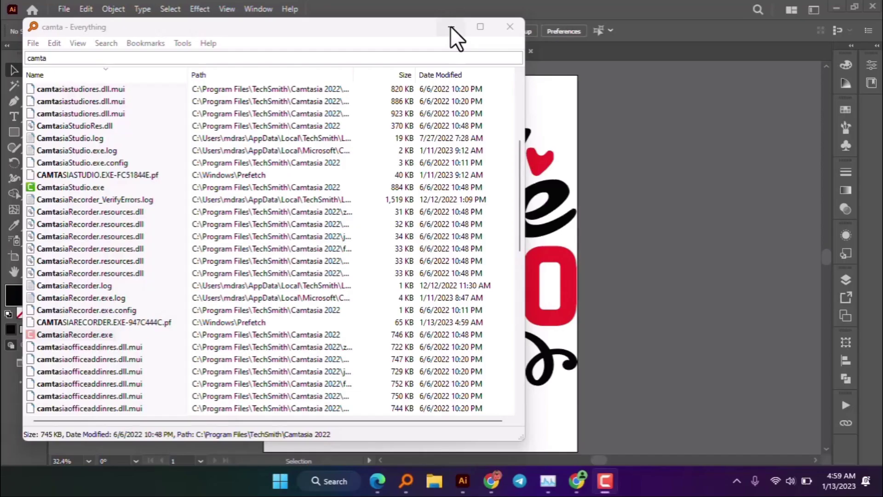
click(451, 26)
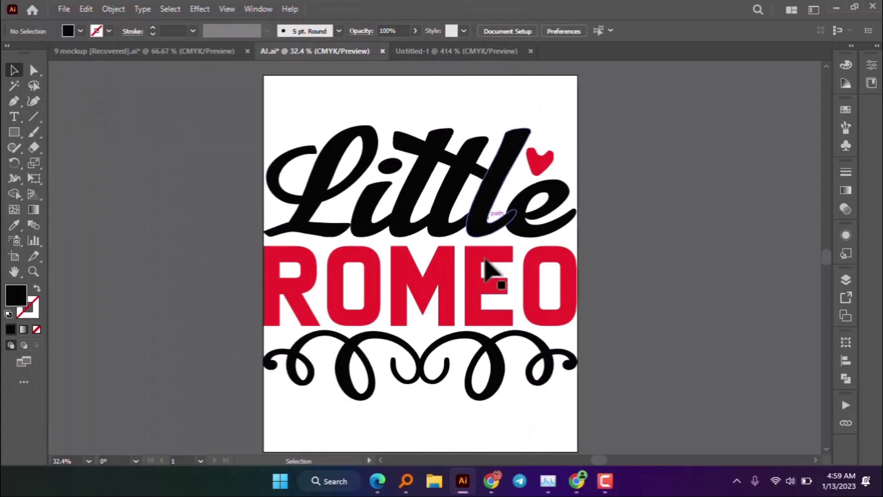
- Add a new text object reading 'Smile' on the Untitled-1 artboard
click(479, 285)
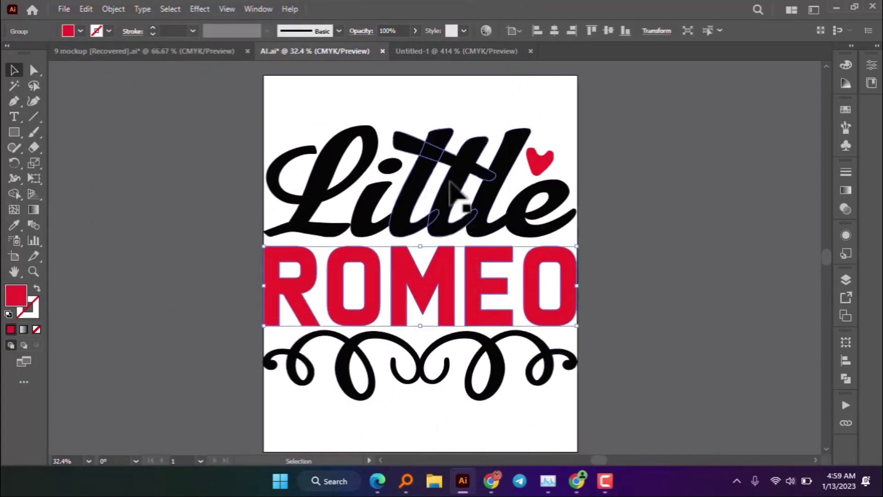
click(457, 196)
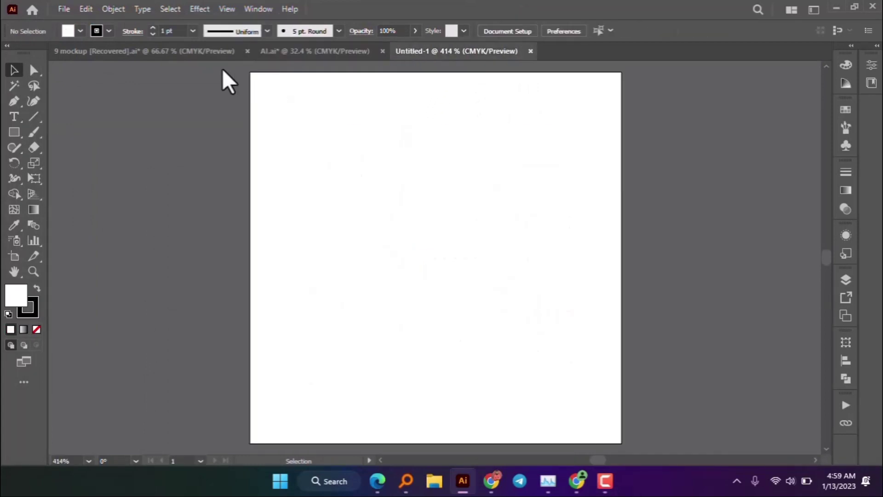
click(10, 115)
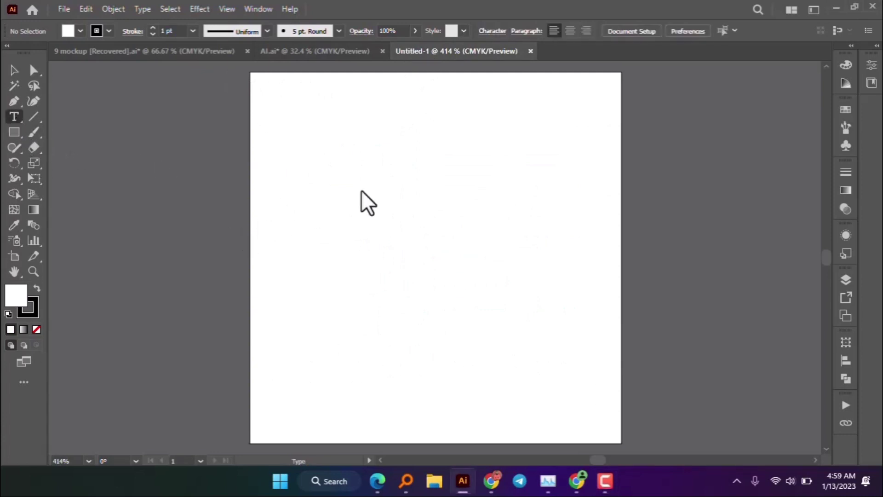
click(361, 179)
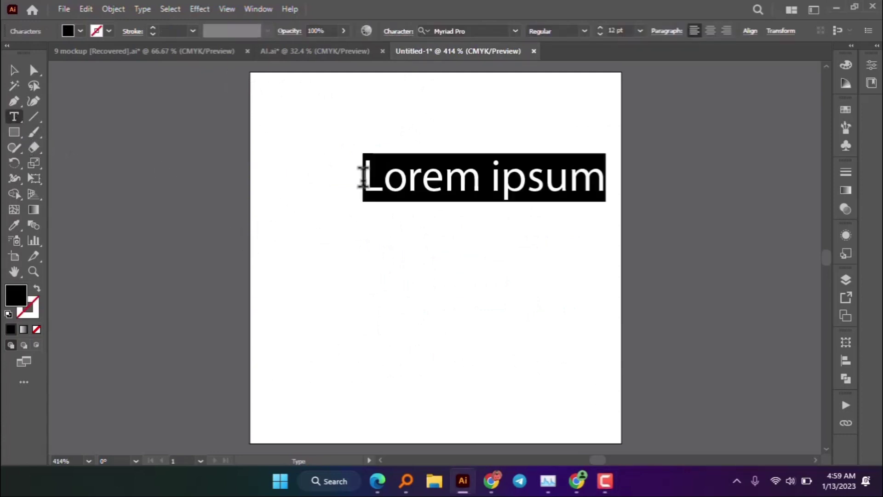
text(Smile)
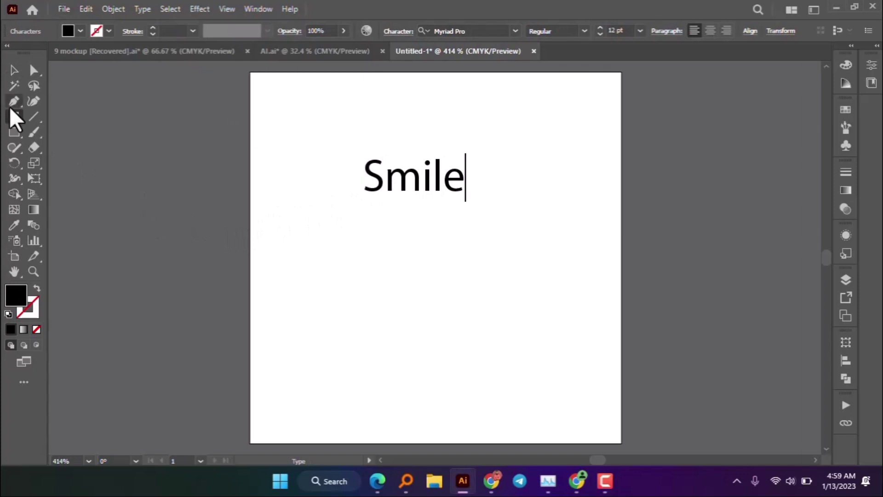
- Set Smile in American Brewery Rough Demo and enlarge it across the artboard's top
click(14, 71)
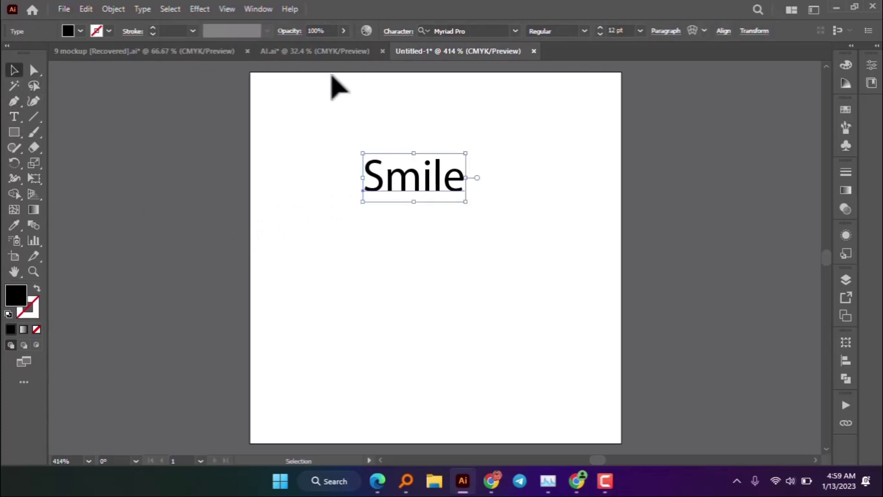
click(516, 28)
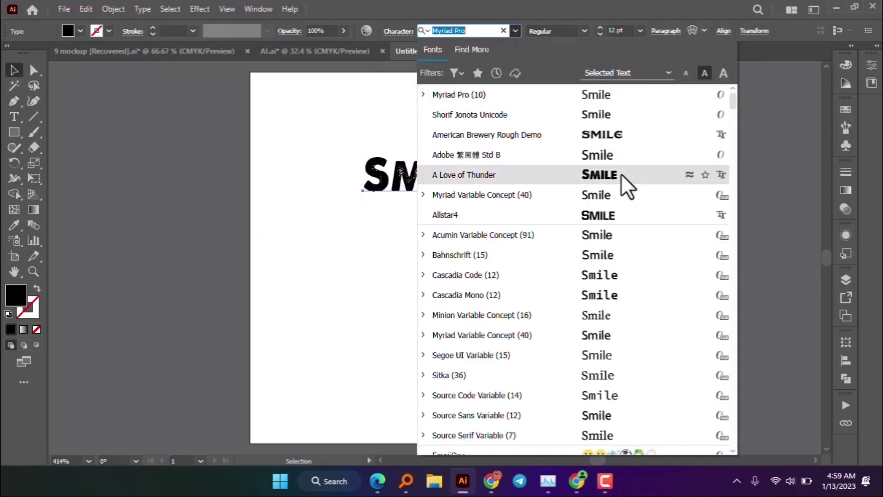
click(630, 142)
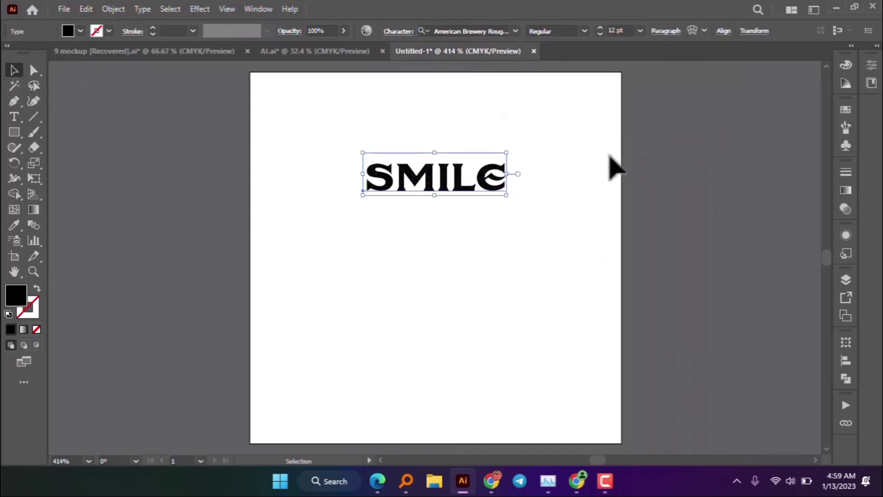
drag(510, 200, 594, 287)
- Bring the red heart from the Little Romeo file, shrink it and place it between SMILE's L and E
click(295, 52)
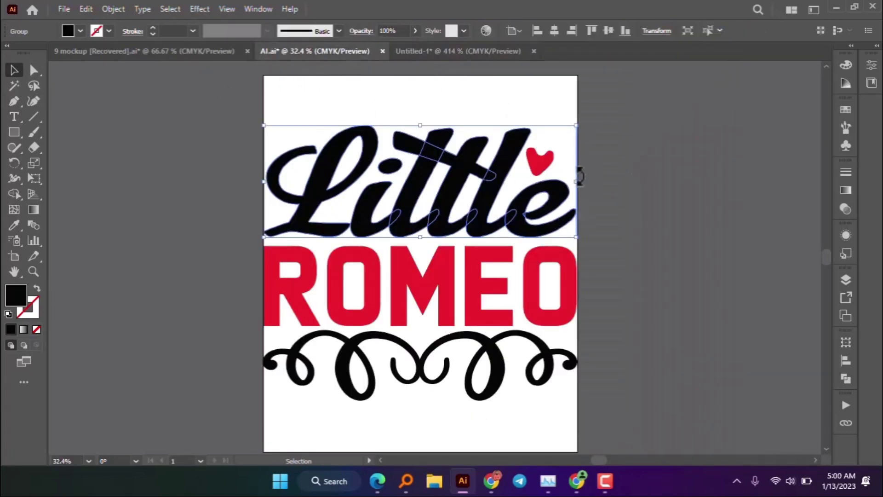
click(551, 166)
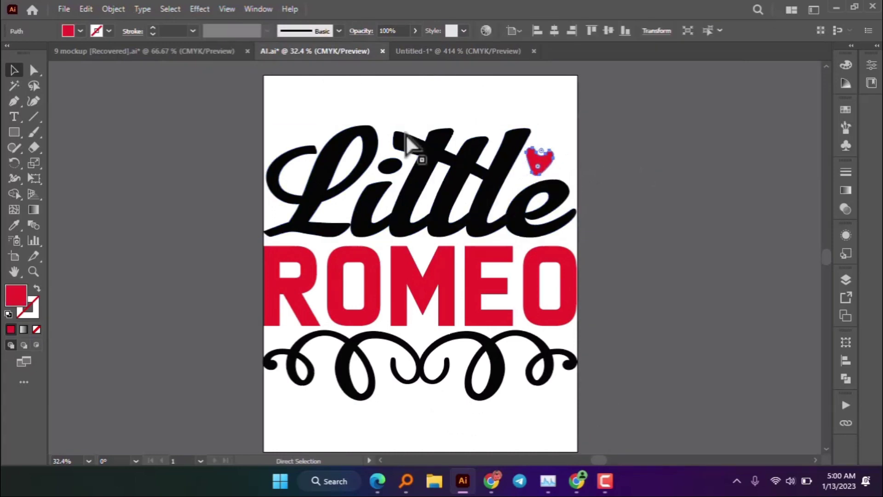
click(420, 51)
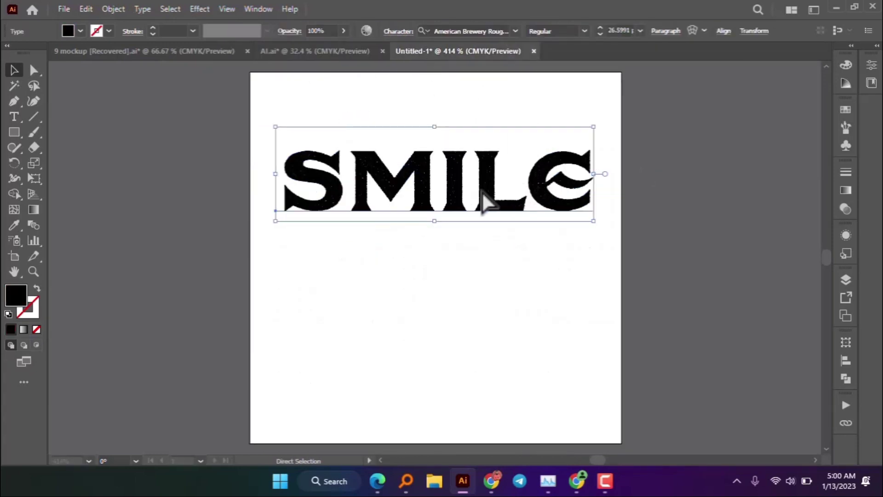
key(ctrl+v)
drag(608, 432, 447, 292)
drag(435, 256, 522, 153)
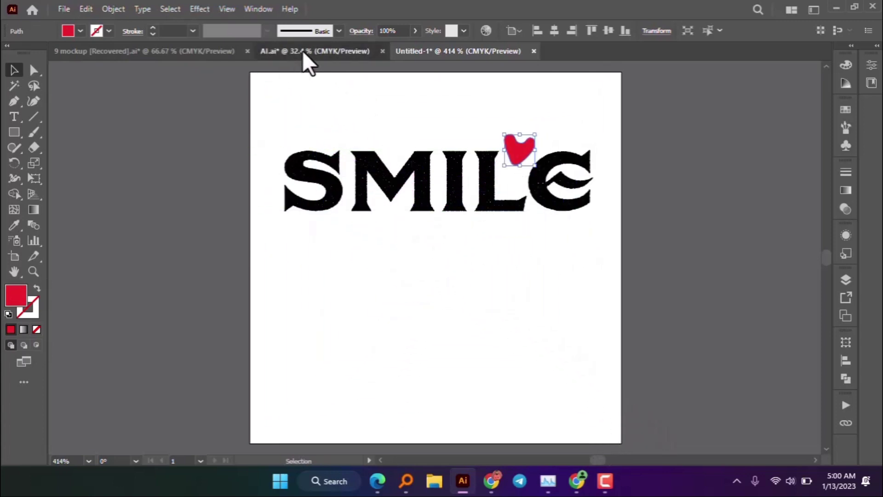
- Bring the black swirl from the Little Romeo file, shrink it and position it along the bottom
click(304, 52)
click(479, 389)
click(487, 354)
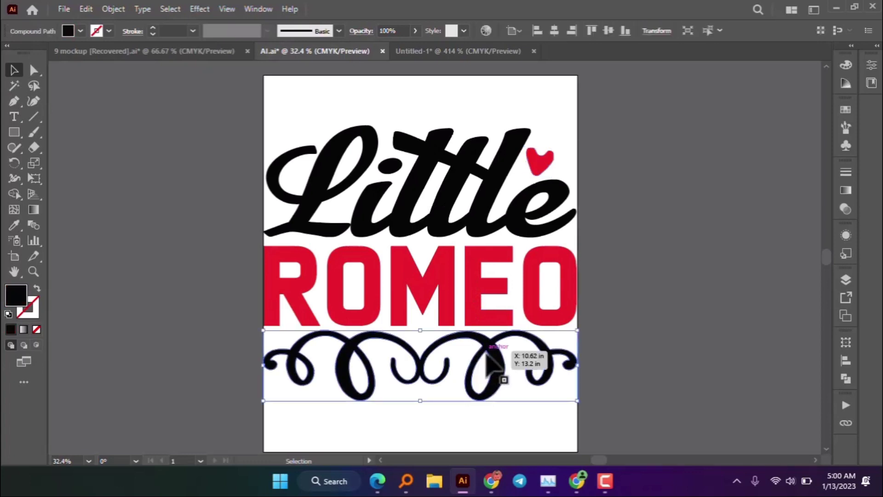
click(412, 52)
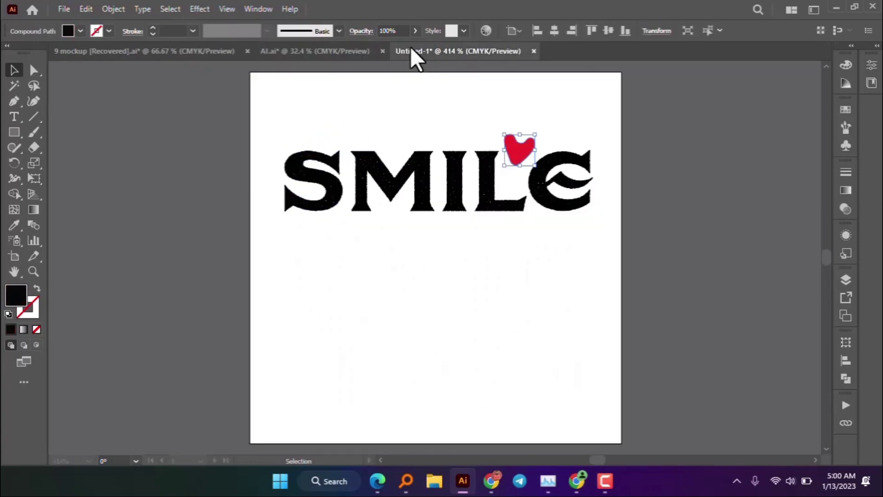
key(ctrl+v)
key(ctrl+minus)
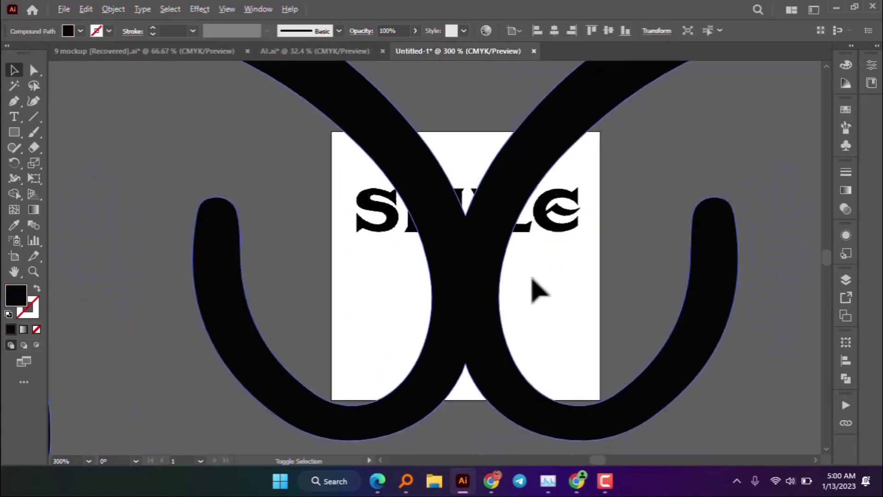
key(ctrl+minus)
key(ctrl+minus)
key(ctrl+minus)
key(ctrl+minus)
drag(680, 293, 567, 295)
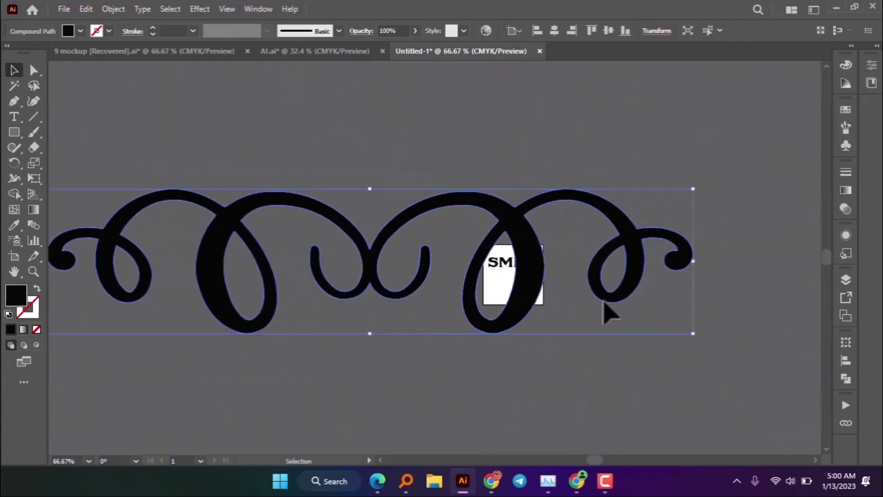
drag(692, 331, 487, 300)
click(385, 275)
key(ctrl+plus)
key(ctrl+plus)
key(ctrl+plus)
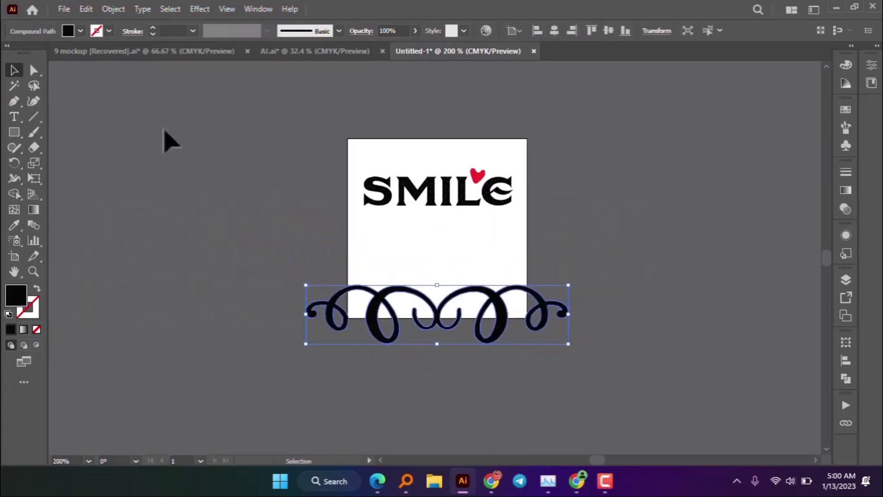
- Type 'LOVE' as a new text object below SMILE and enlarge it
click(14, 117)
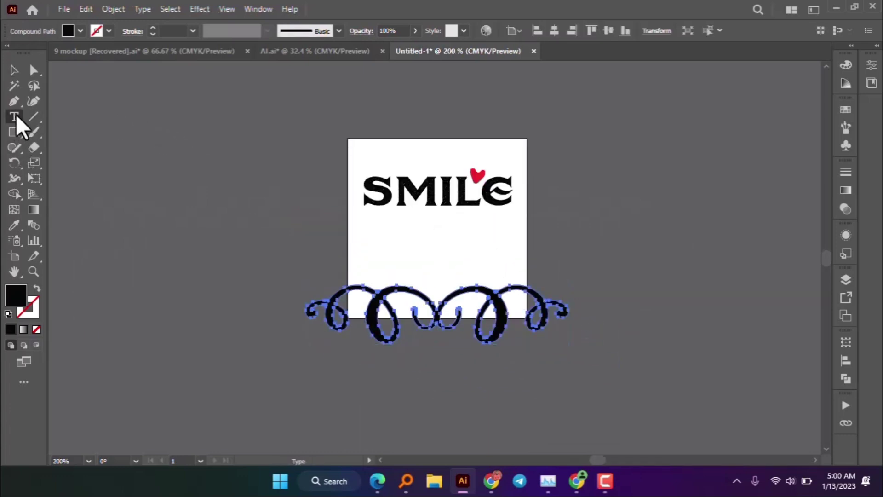
click(390, 220)
key(BackSpace)
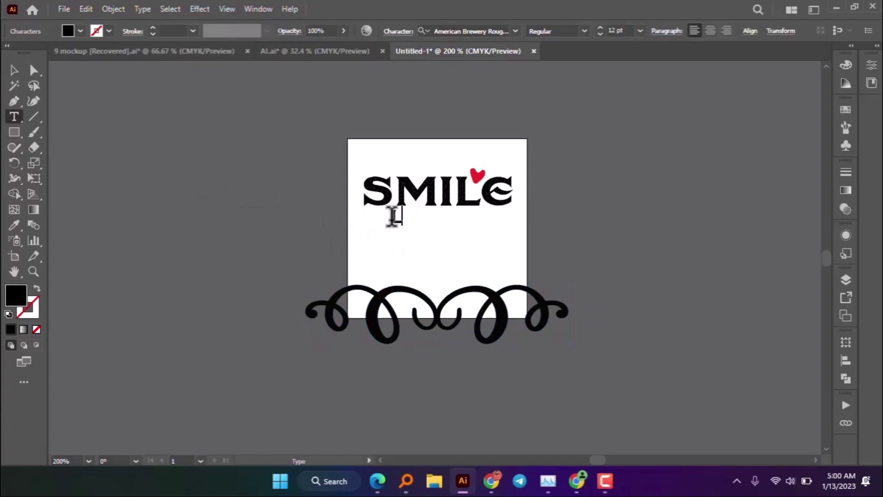
text(LOVE)
click(14, 70)
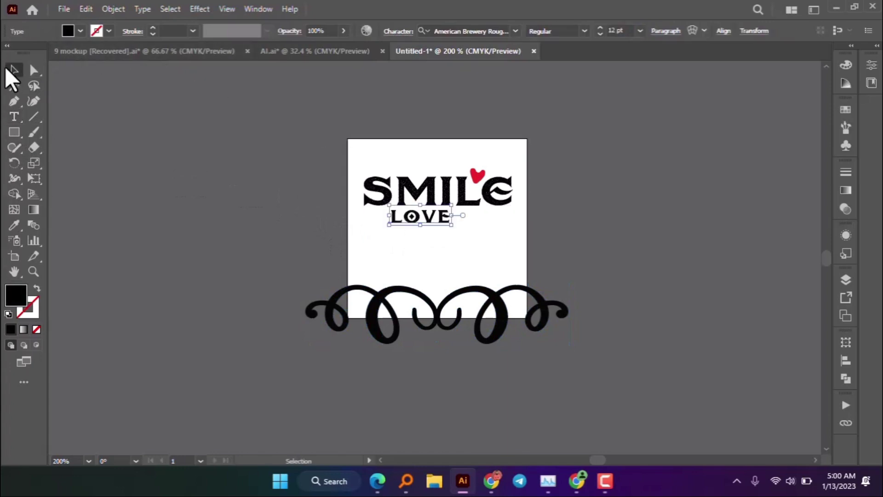
drag(450, 222, 557, 288)
- Set LOVE in Adagio Regular and shift it slightly down and right
click(518, 29)
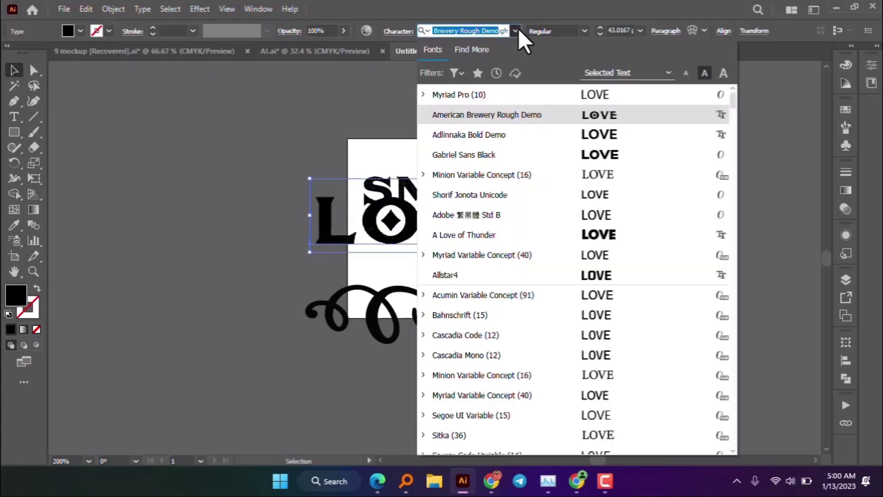
scroll(635, 258, down, 2)
scroll(625, 294, down, 8)
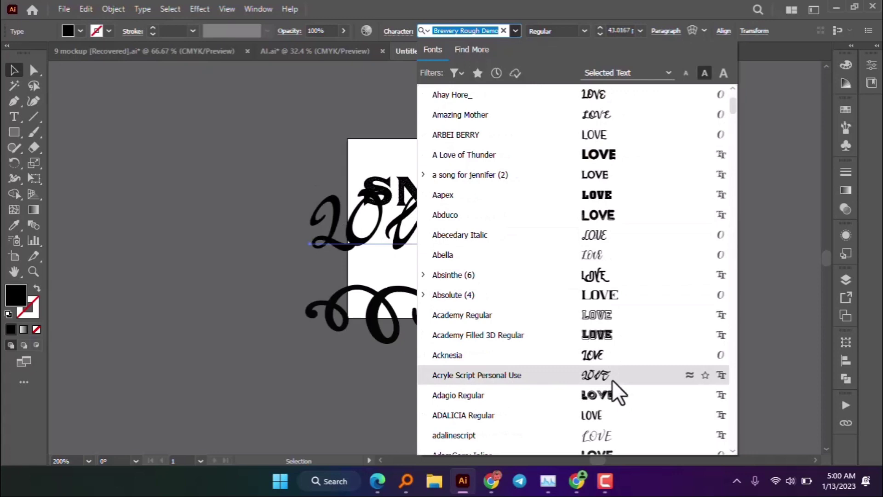
click(614, 392)
drag(506, 244, 518, 255)
- Colour LOVE with the heart's red using the Eyedropper, then shrink it to fit under SMILE
key(i)
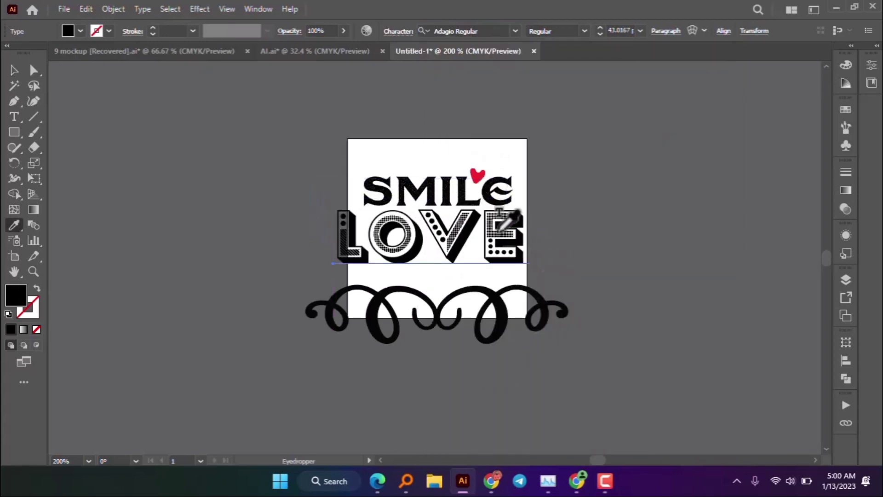
click(472, 178)
key(v)
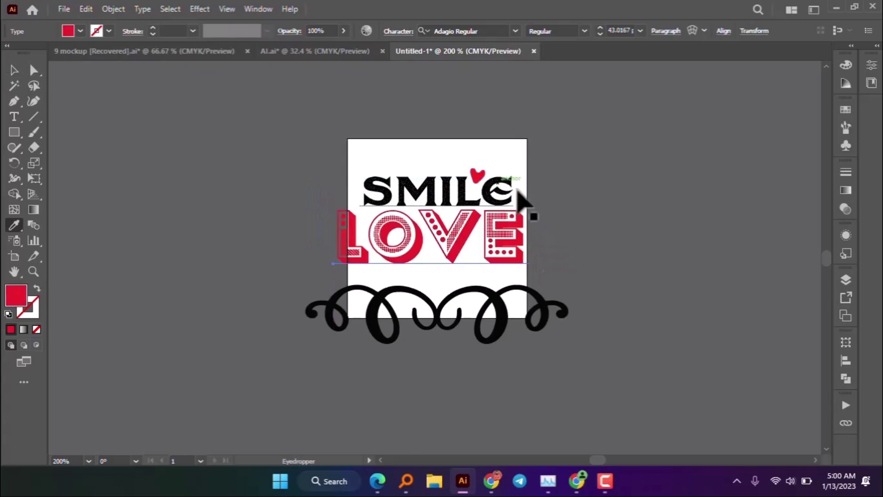
drag(524, 261, 506, 253)
drag(498, 253, 500, 251)
- Shrink the swirl to about half width and move it up under LOVE
click(515, 295)
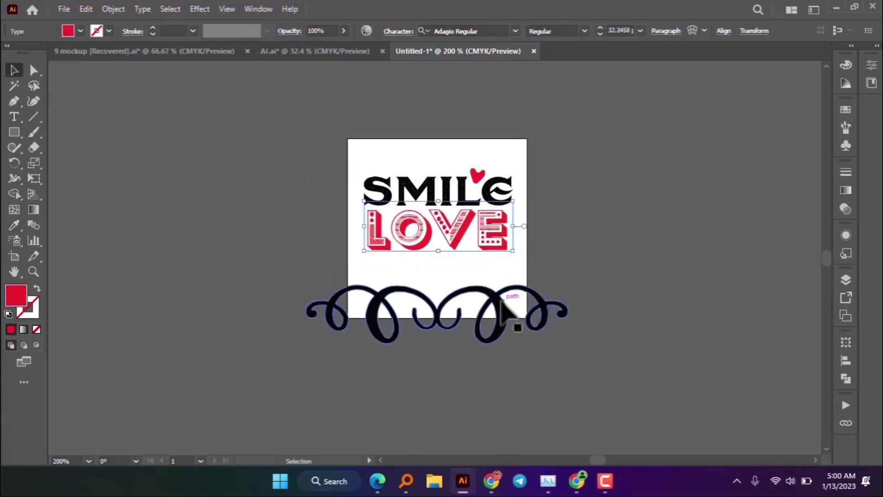
drag(569, 343, 556, 327)
drag(467, 312, 470, 270)
click(559, 265)
scroll(549, 210, up, 2)
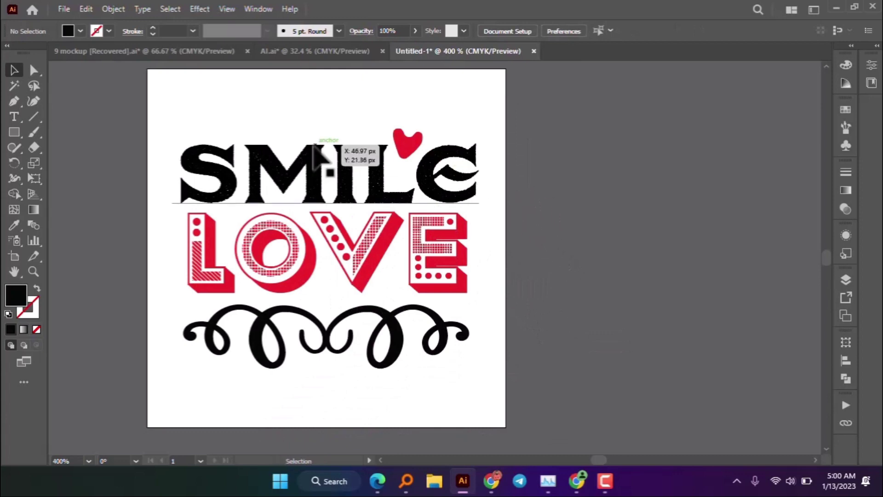
mouse_move(398, 324)
mouse_down()
mouse_move(405, 329)
mouse_move(401, 322)
mouse_up()
mouse_move(360, 249)
mouse_down()
mouse_move(375, 250)
mouse_move(366, 253)
mouse_up()
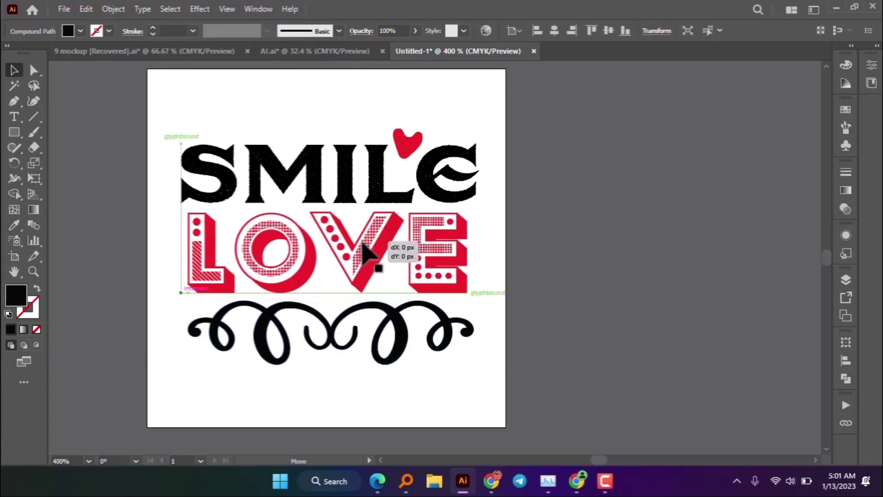
click(490, 312)
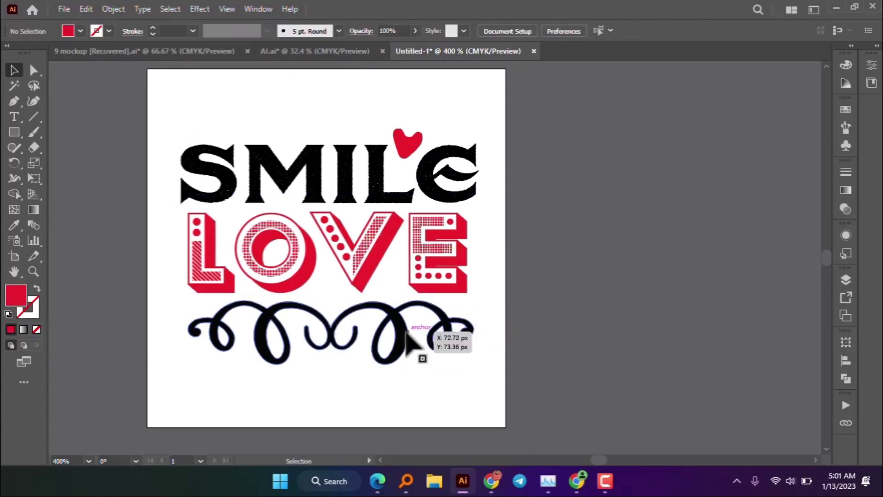
click(407, 341)
- In the Little Romeo file, move the heart and swirl rightward, partly off the artboard
click(332, 51)
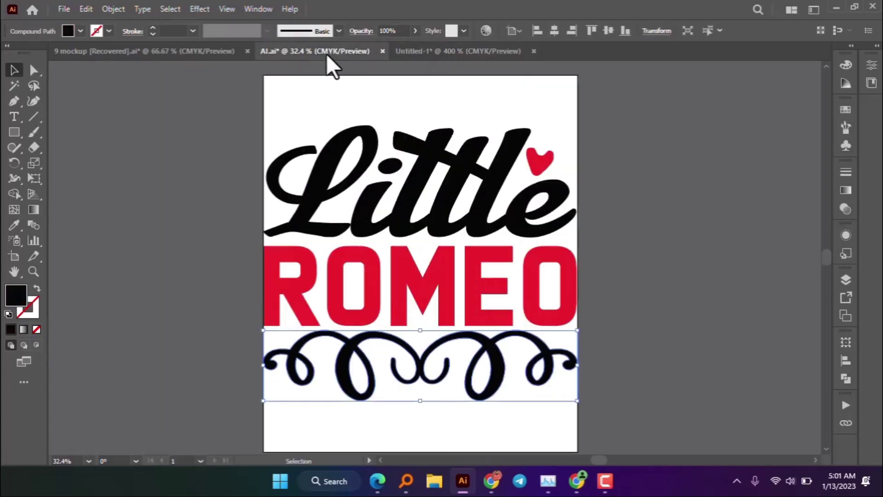
click(592, 207)
key(ctrl+a)
key(ctrl+shift+a)
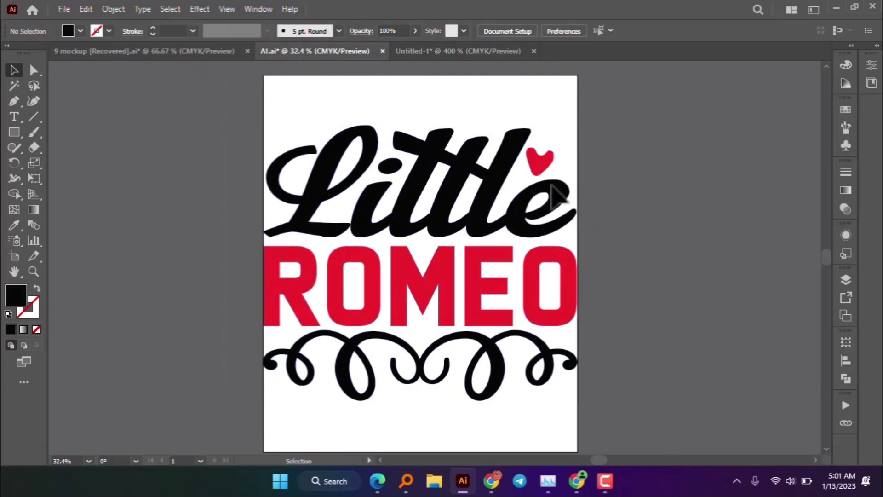
double_click(539, 161)
click(608, 177)
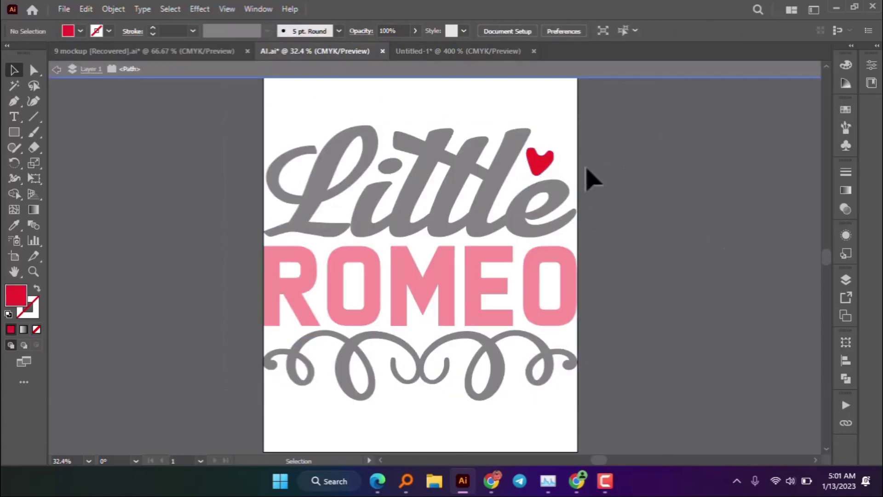
double_click(612, 175)
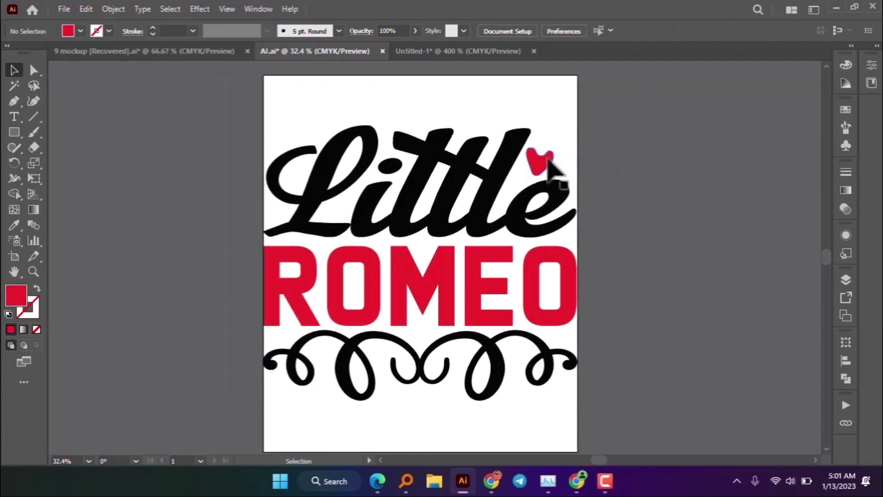
drag(545, 164, 606, 134)
drag(543, 359, 635, 366)
- Back in the SMILE LOVE design, nudge the red heart slightly right and down
click(459, 51)
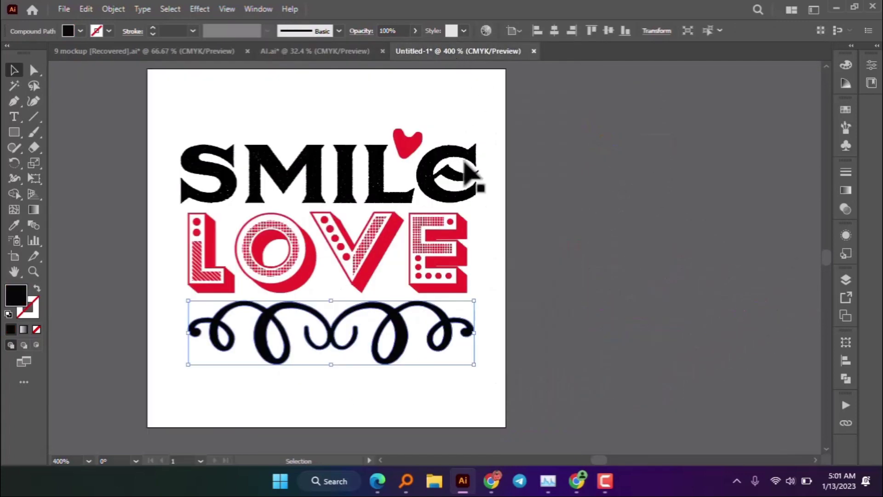
click(623, 216)
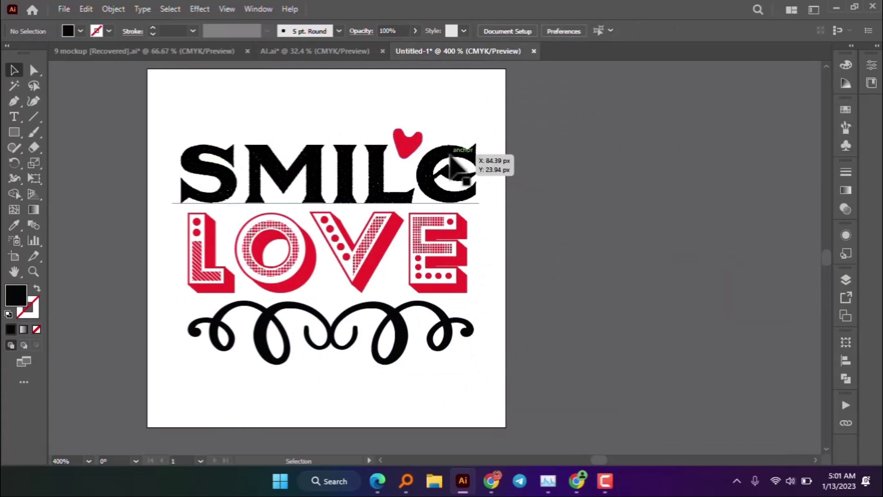
drag(405, 143, 407, 144)
click(490, 169)
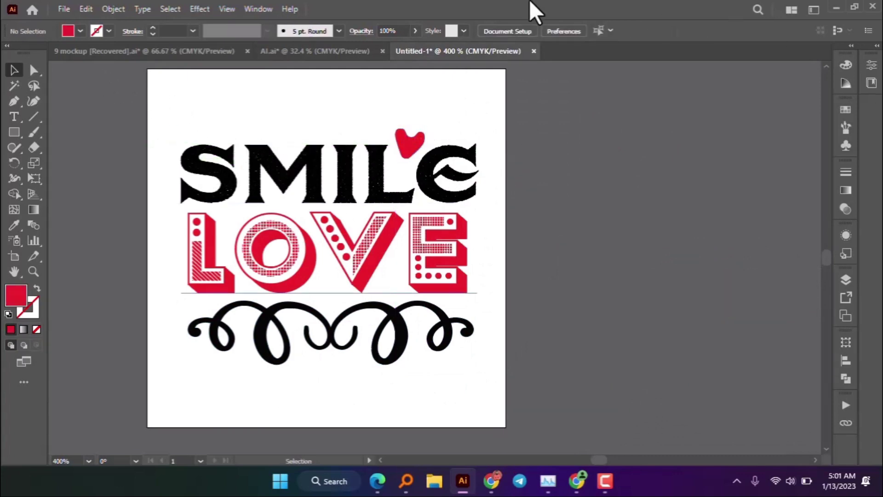
- Select all the SMILE LOVE artwork and expand it into outlined shapes with Object > Expand
click(63, 9)
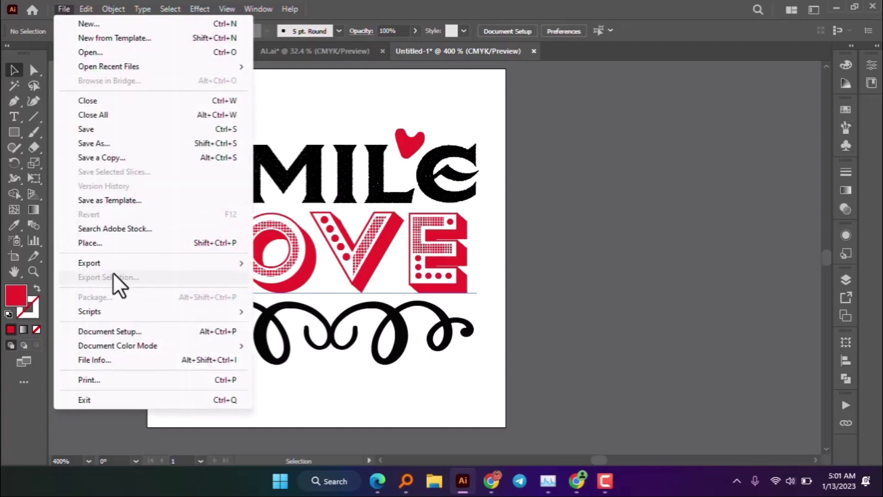
mouse_move(116, 264)
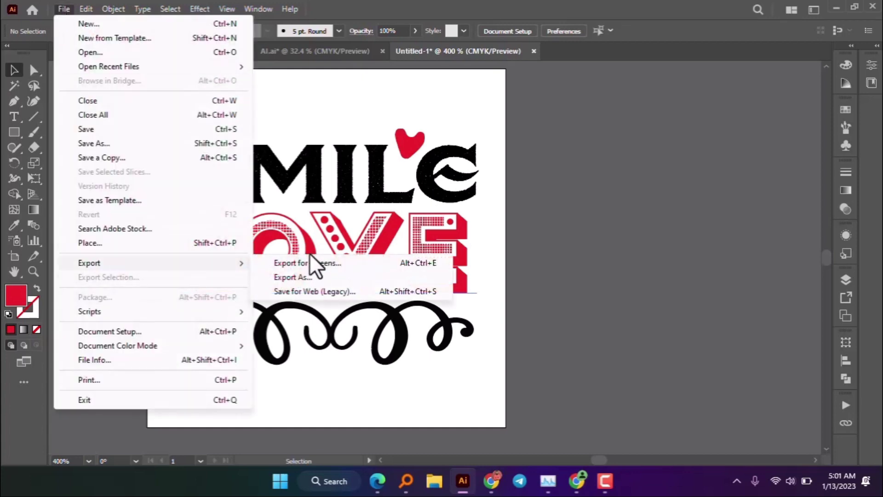
click(360, 126)
click(169, 109)
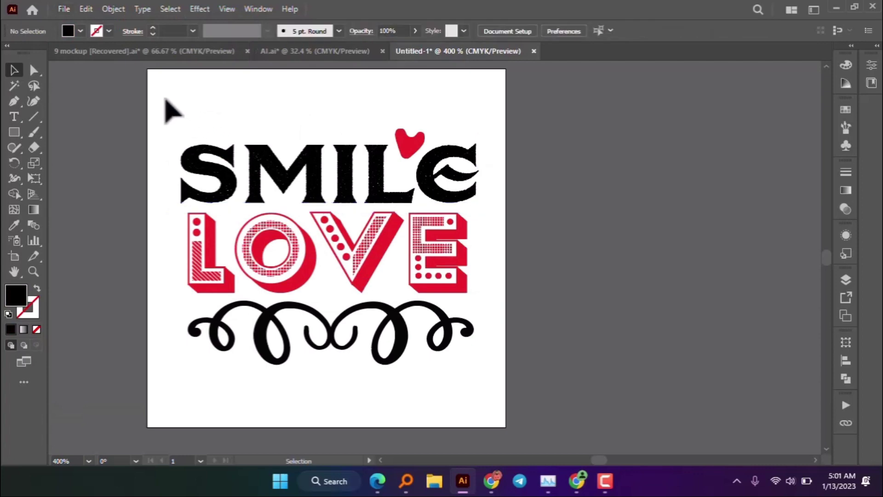
drag(479, 375, 478, 373)
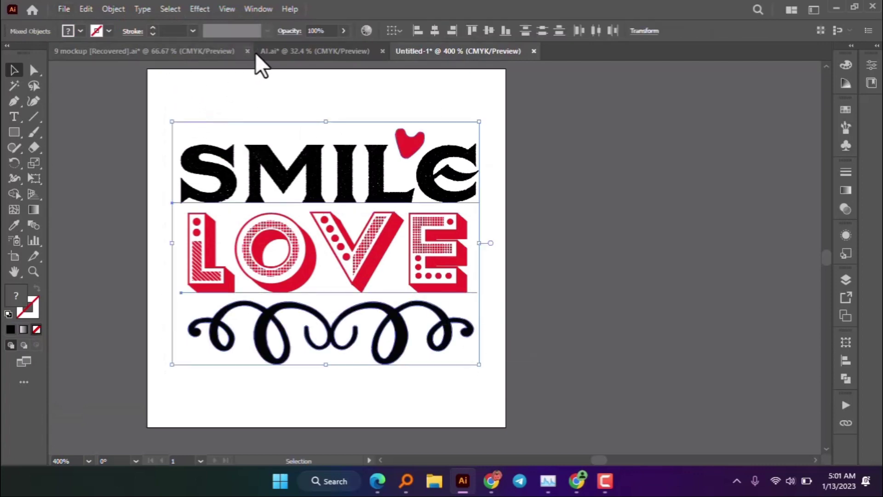
click(113, 8)
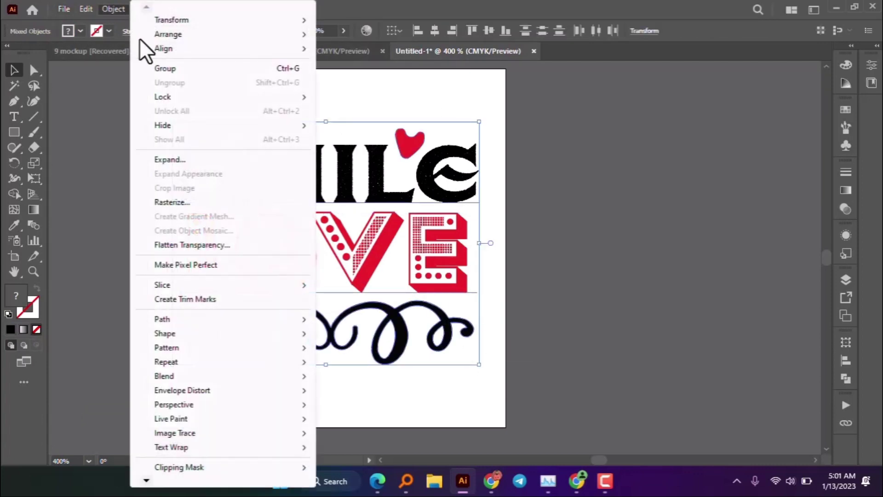
click(176, 159)
click(421, 313)
- Bring up File > Export > Export As for the expanded artwork
click(61, 8)
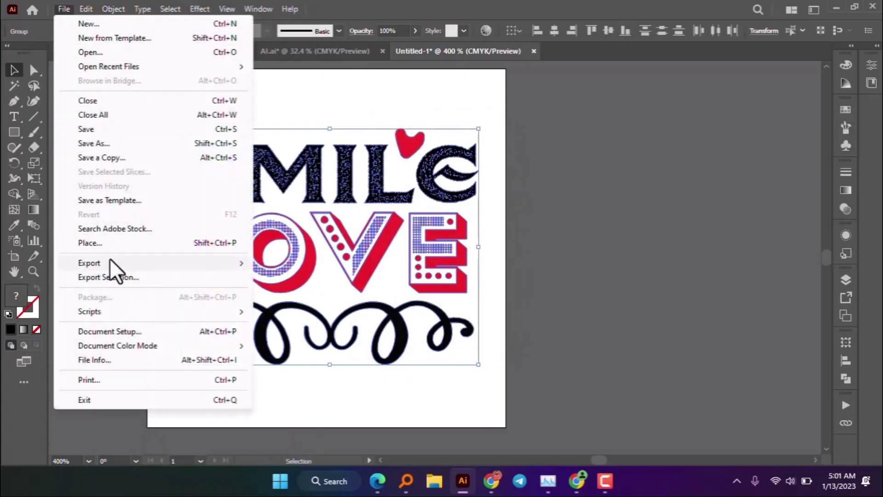
mouse_move(117, 258)
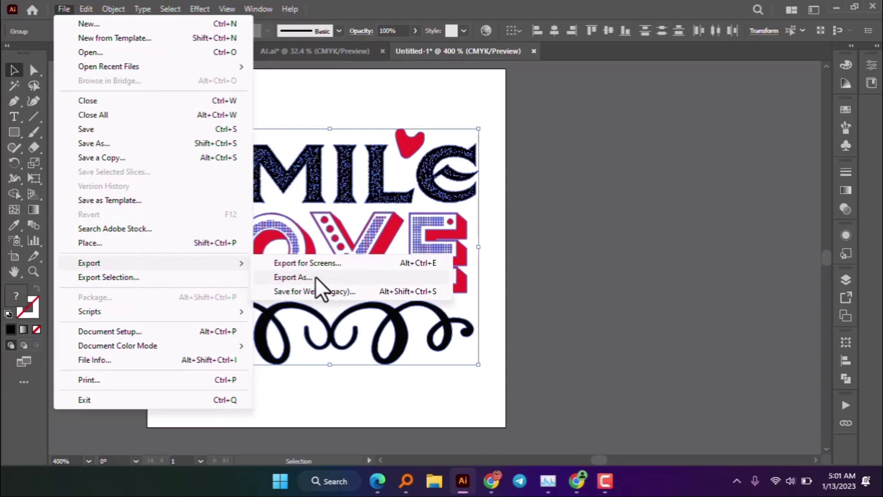
click(315, 277)
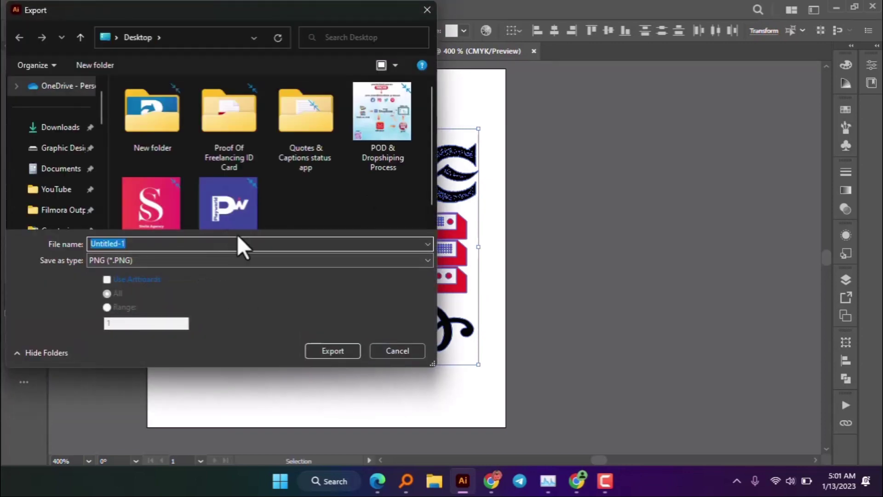
- Create a new folder named Masterbundle on the Desktop
scroll(321, 185, down, 1)
click(313, 187)
right_click(315, 189)
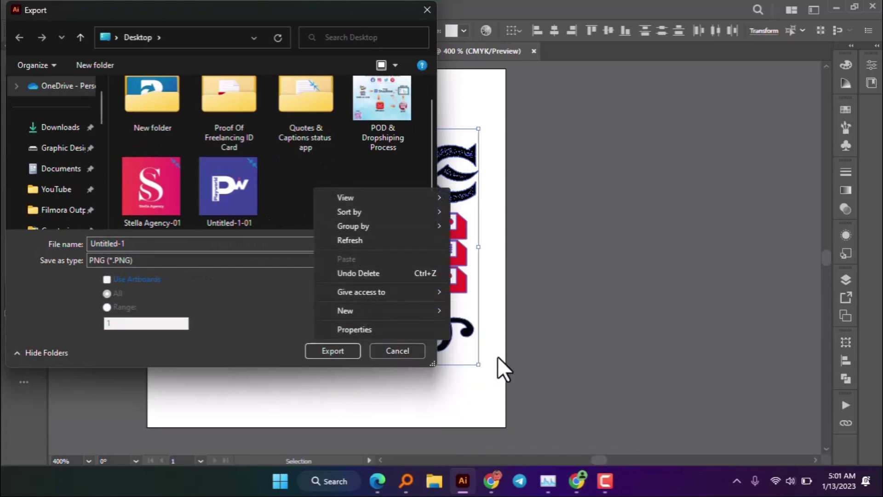
mouse_move(371, 310)
click(490, 310)
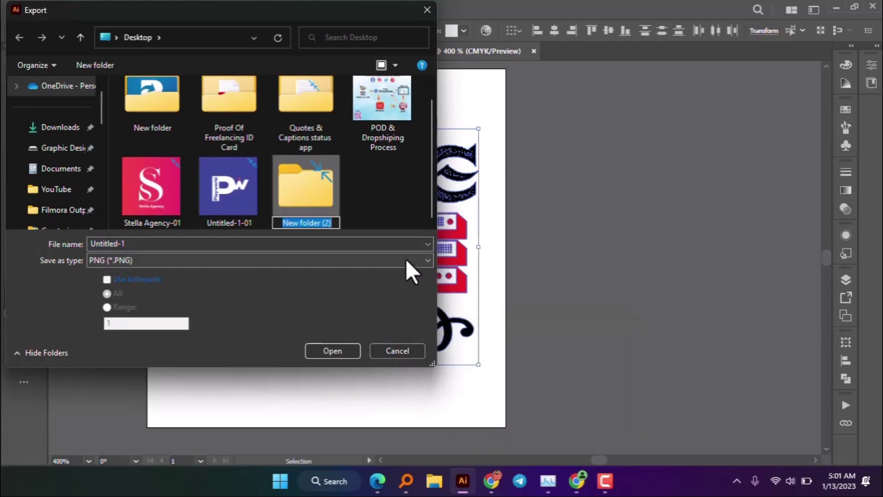
text(Master)
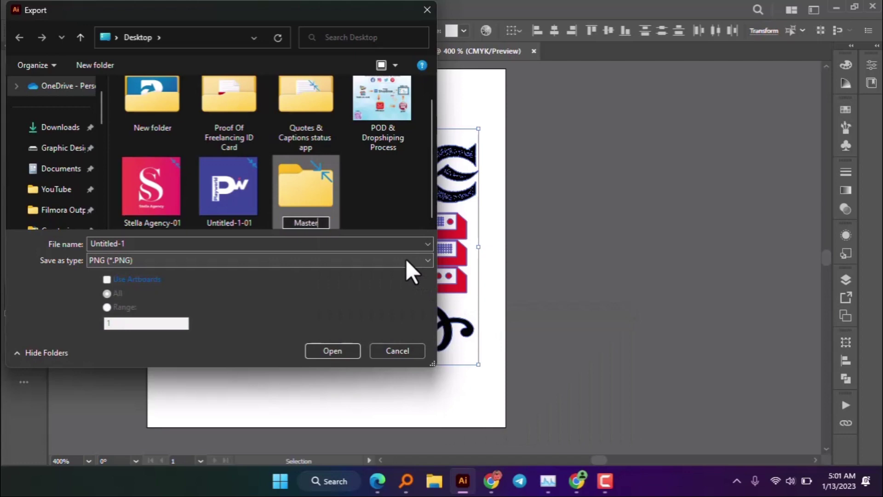
text(bundle)
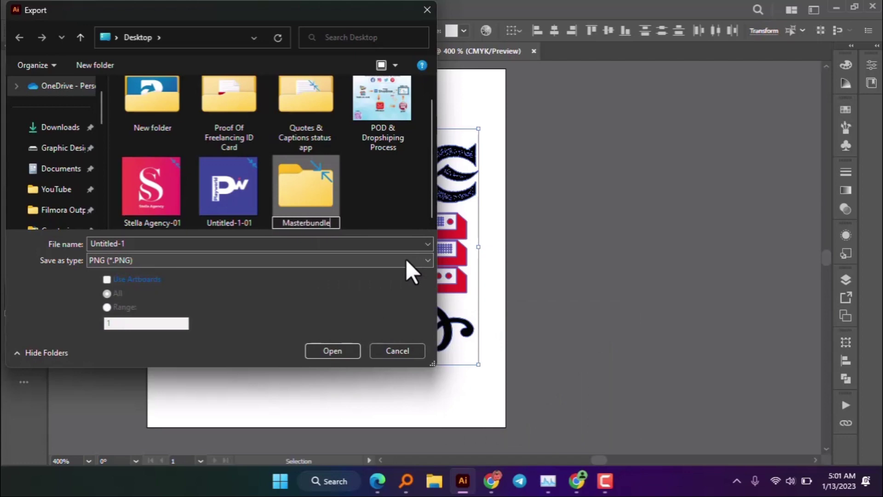
click(128, 243)
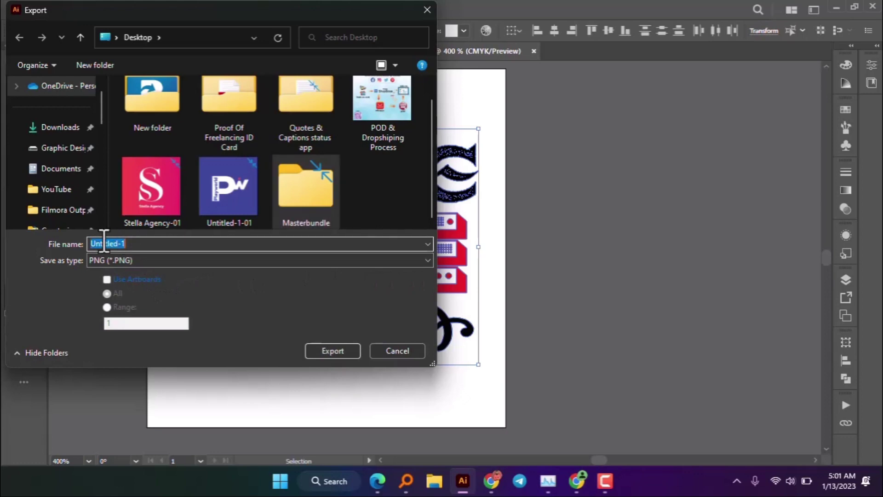
- Export the artboard as PNG.png at 300 ppi with a transparent background
text(PNG)
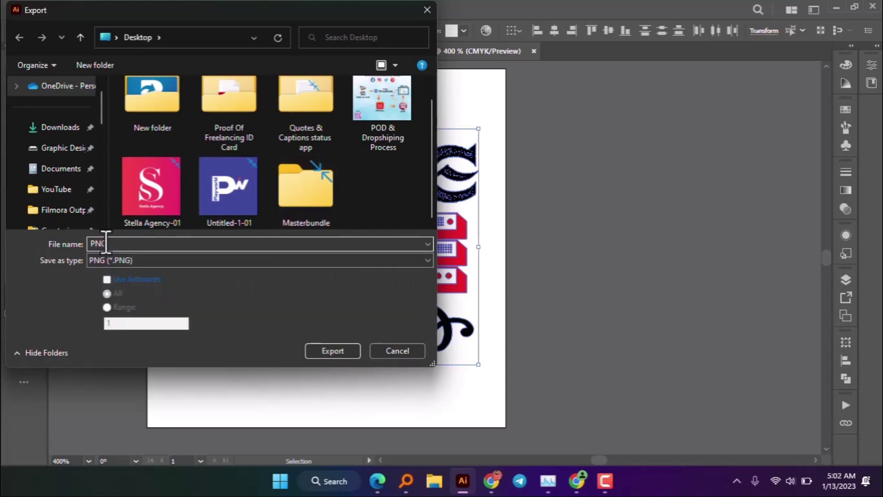
click(137, 278)
click(328, 351)
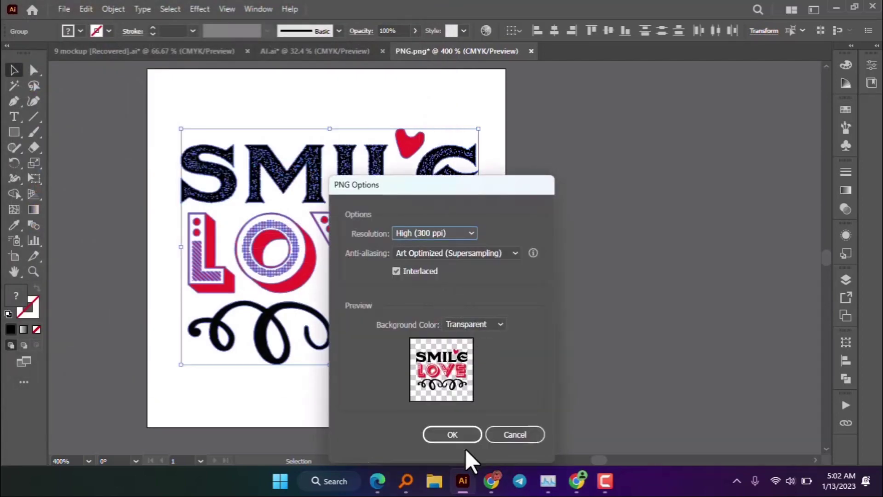
click(459, 435)
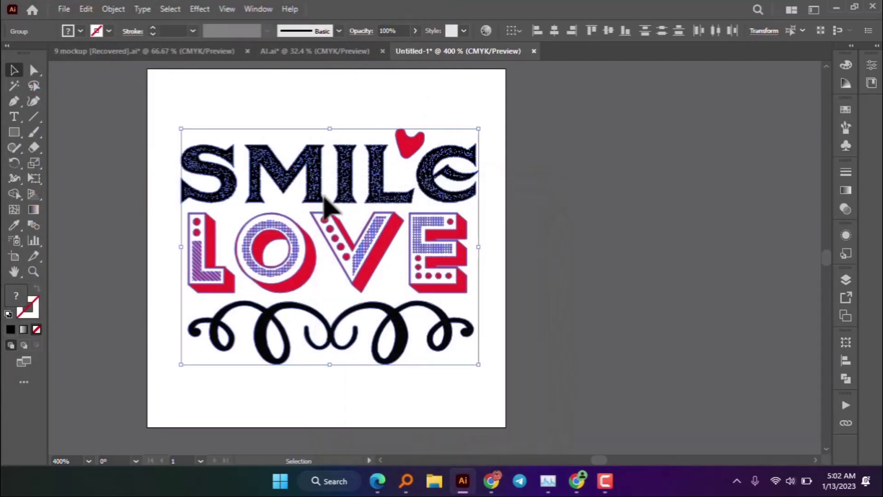
- Start a new export into the Masterbundle folder with the Autodesk RealDWG (DXF) file type
click(64, 9)
mouse_move(90, 262)
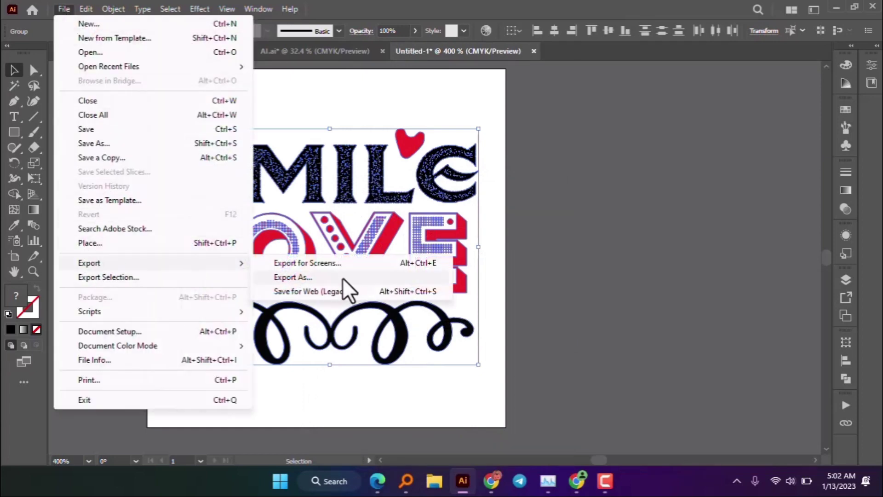
click(344, 278)
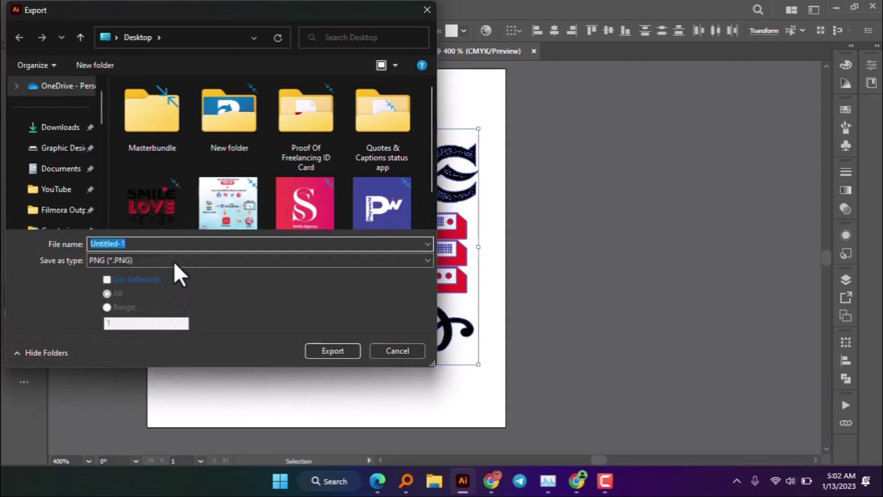
click(159, 119)
click(141, 261)
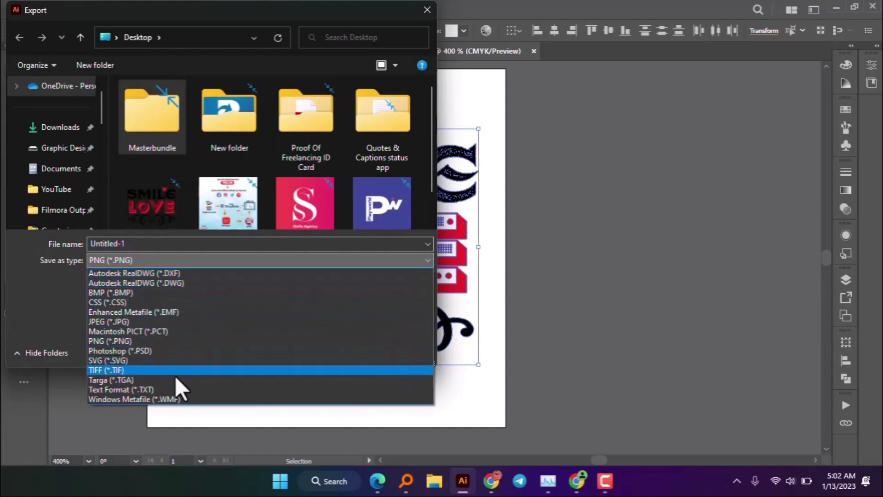
click(161, 273)
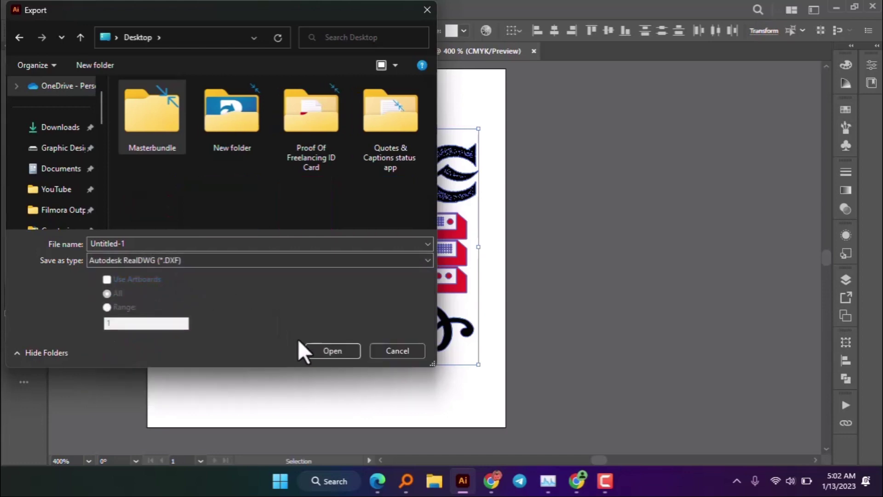
click(335, 354)
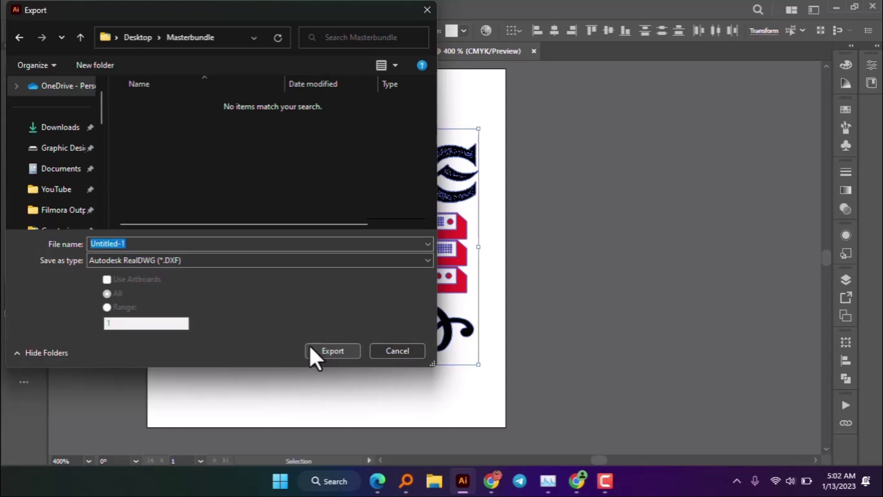
- Name the file DXF and export it with the AutoCAD 2018 DXF settings
drag(162, 244, 64, 240)
text(DZ)
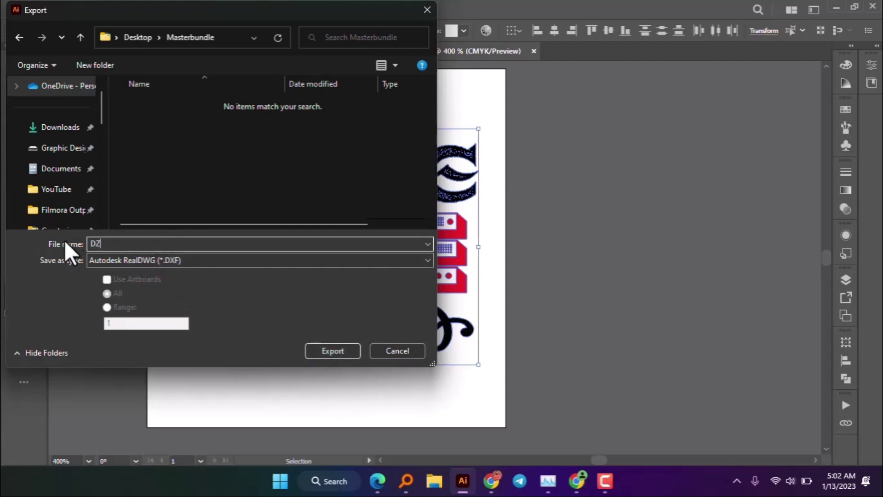
key(BackSpace)
text(XF)
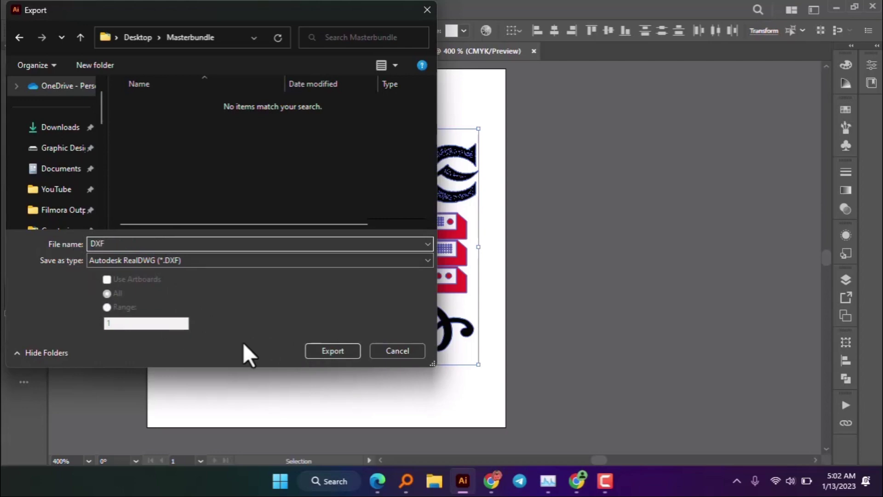
click(334, 347)
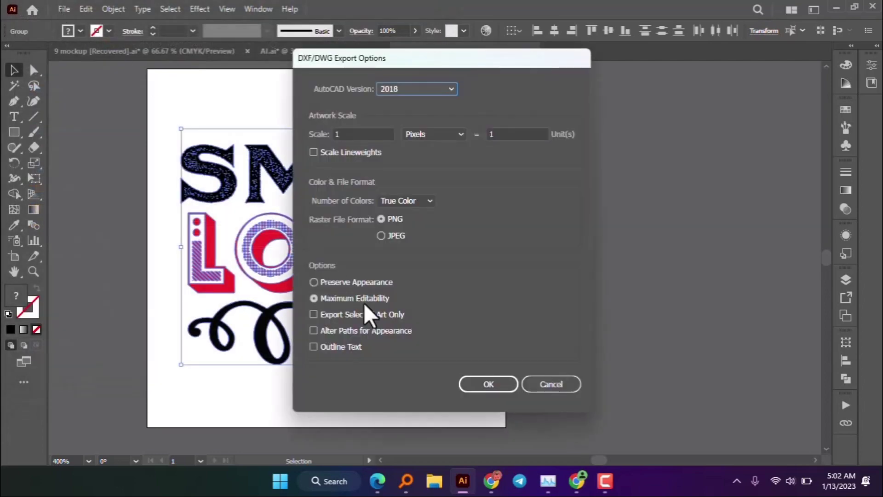
click(490, 383)
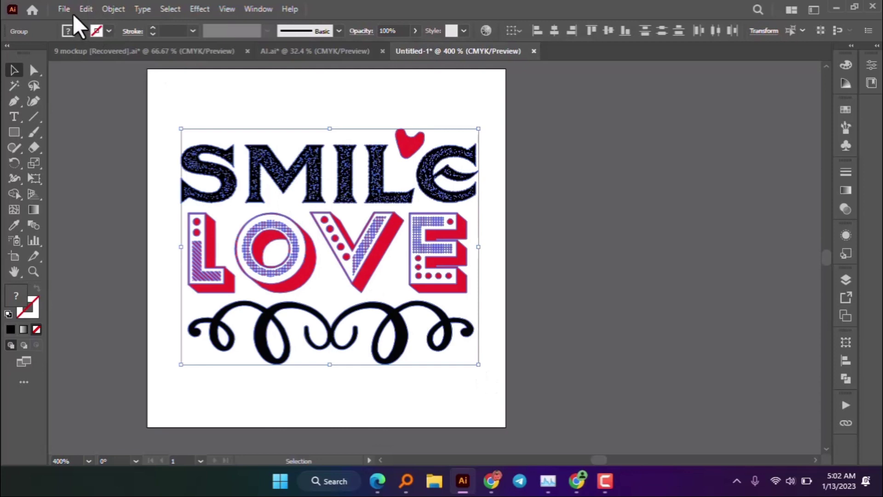
click(64, 9)
- Save the document as Ai.ai in Masterbundle in Adobe Illustrator 2020 format
mouse_move(90, 261)
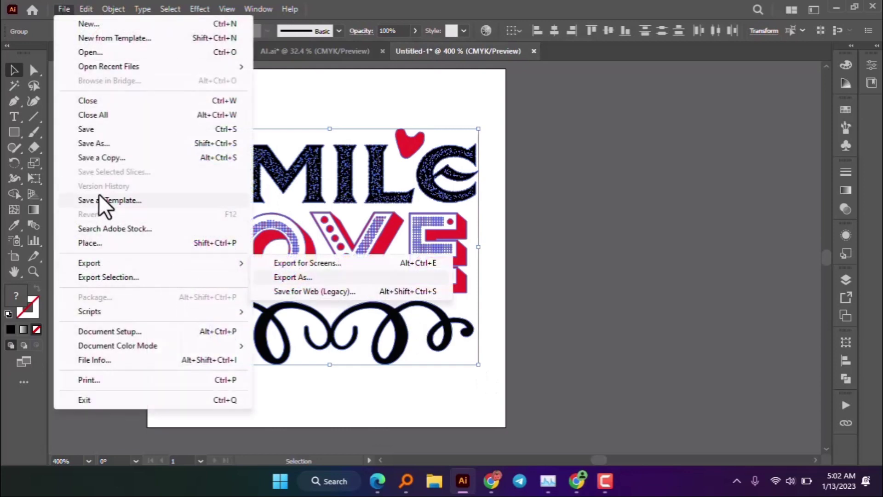
click(104, 143)
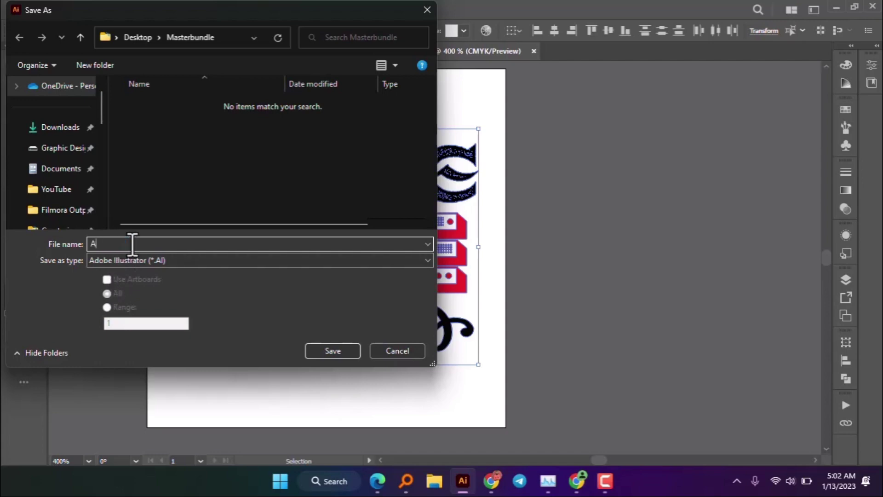
click(332, 351)
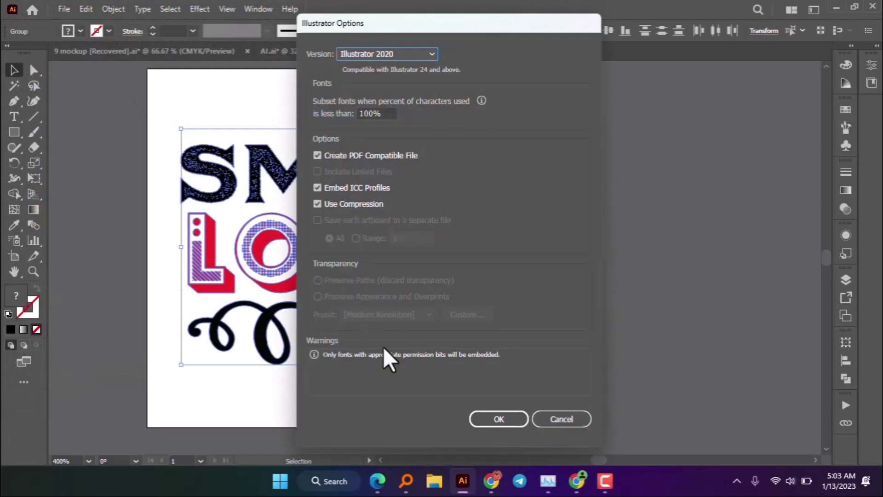
click(481, 413)
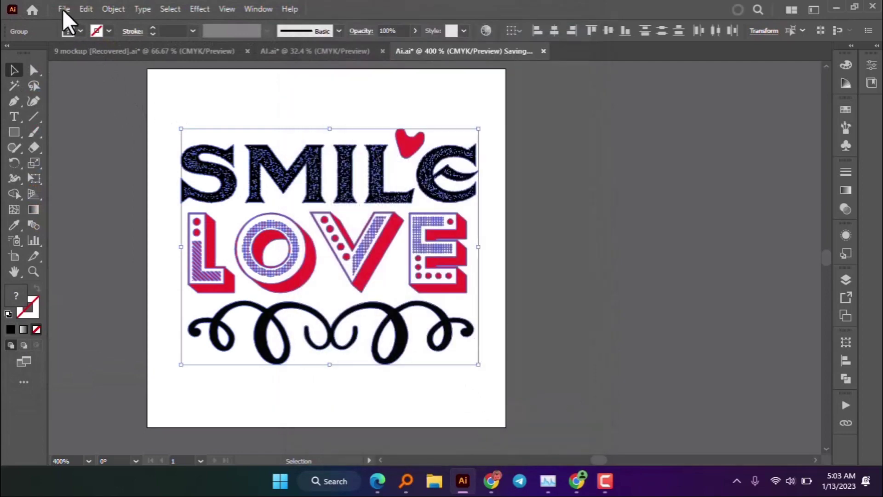
click(64, 10)
- Save the design as PDF.pdf in Masterbundle with Illustrator Default PDF settings
mouse_move(103, 262)
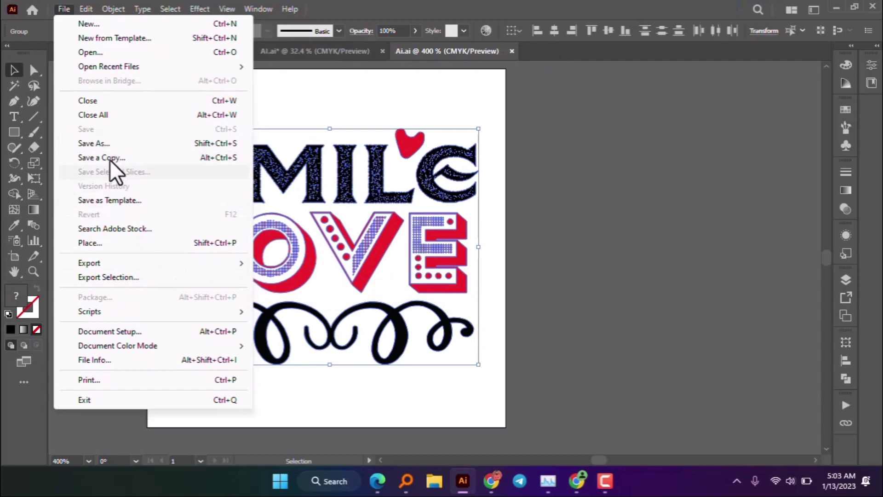
click(120, 145)
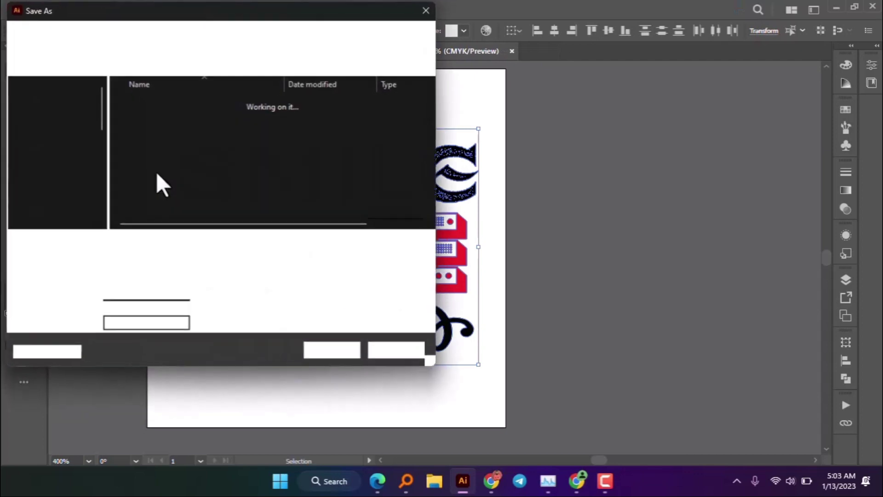
click(164, 260)
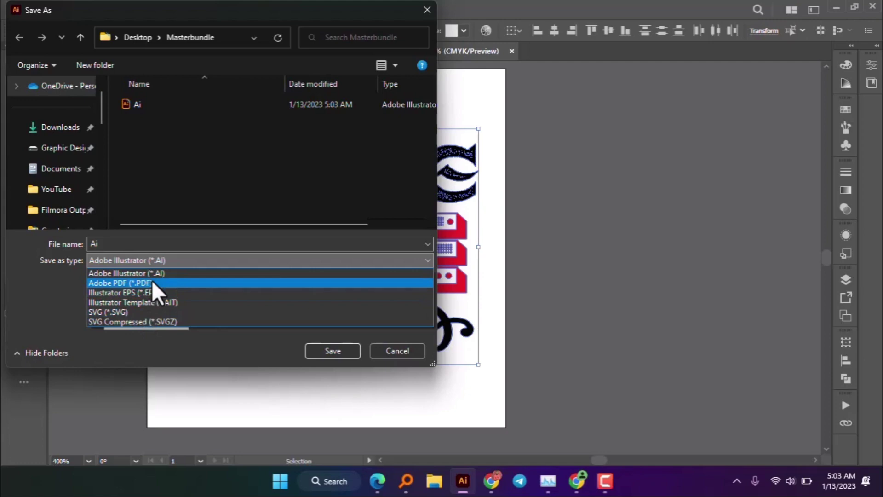
click(150, 283)
double_click(94, 244)
text(PDF)
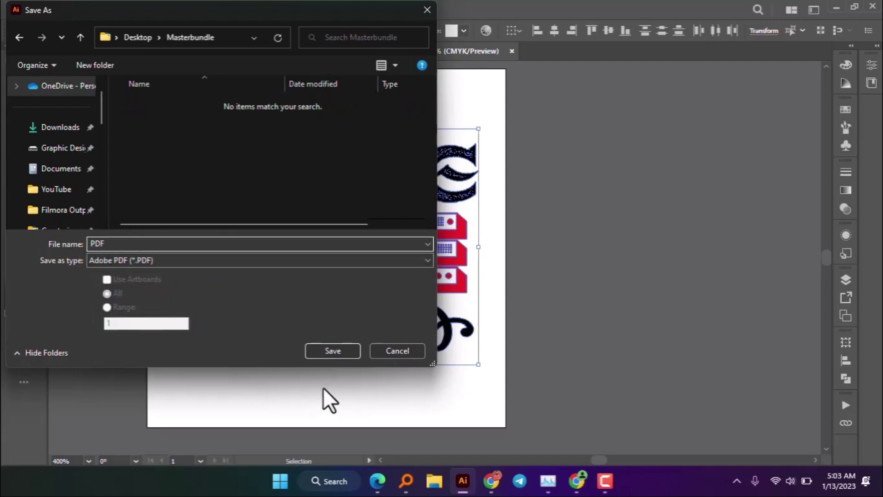
click(327, 351)
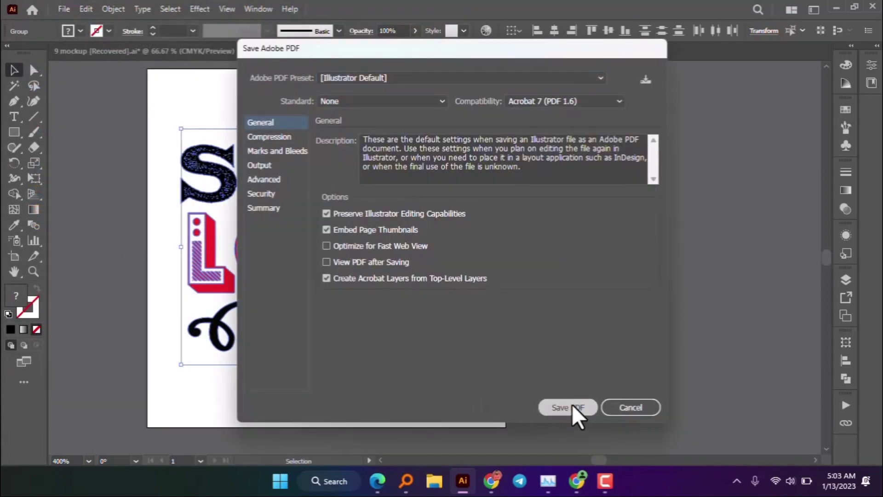
click(573, 406)
click(64, 8)
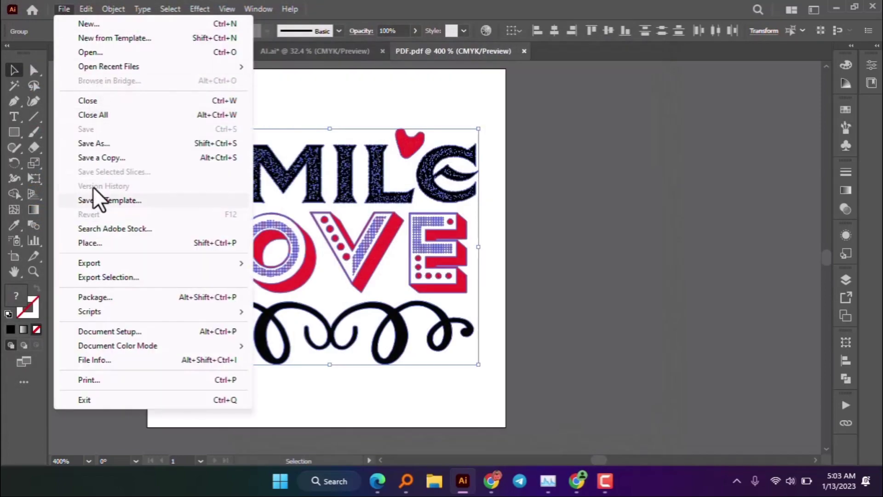
- Save the design as EPS.eps in Illustrator EPS format in Masterbundle
click(179, 196)
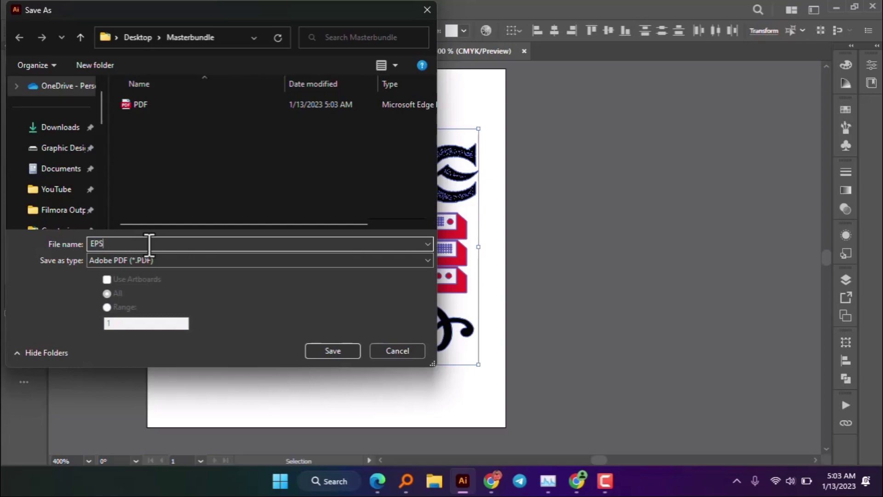
click(147, 258)
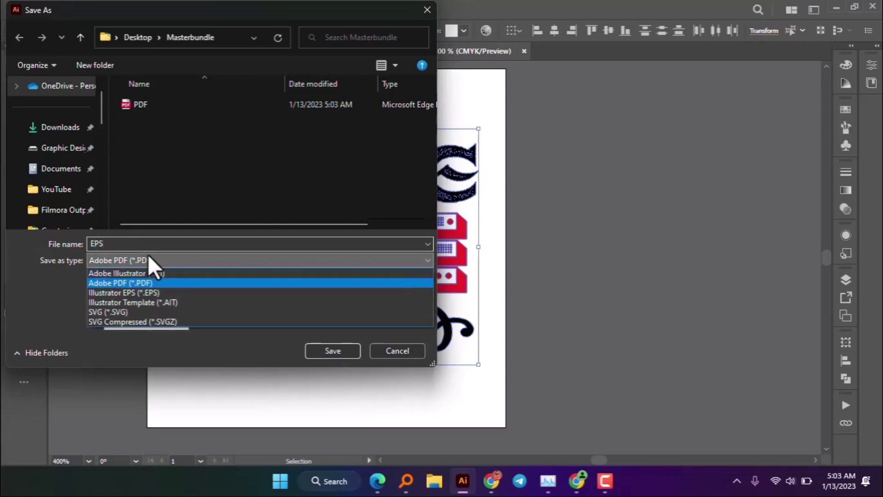
click(165, 290)
click(341, 350)
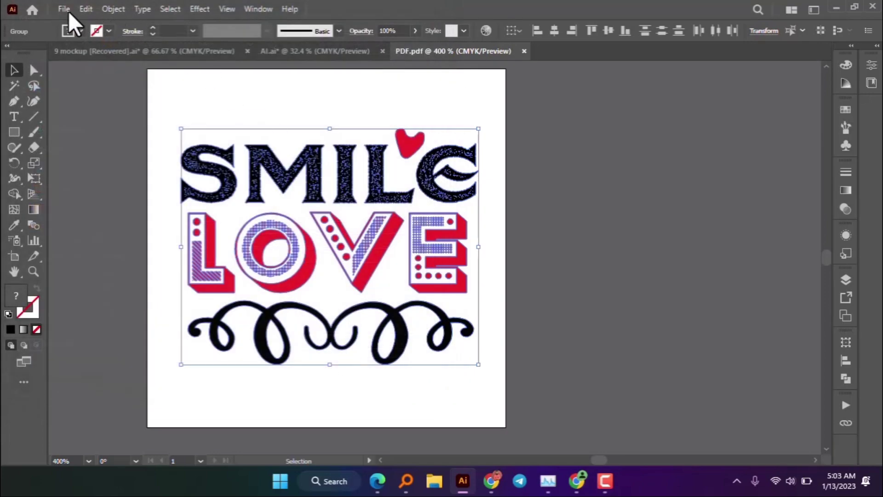
click(492, 419)
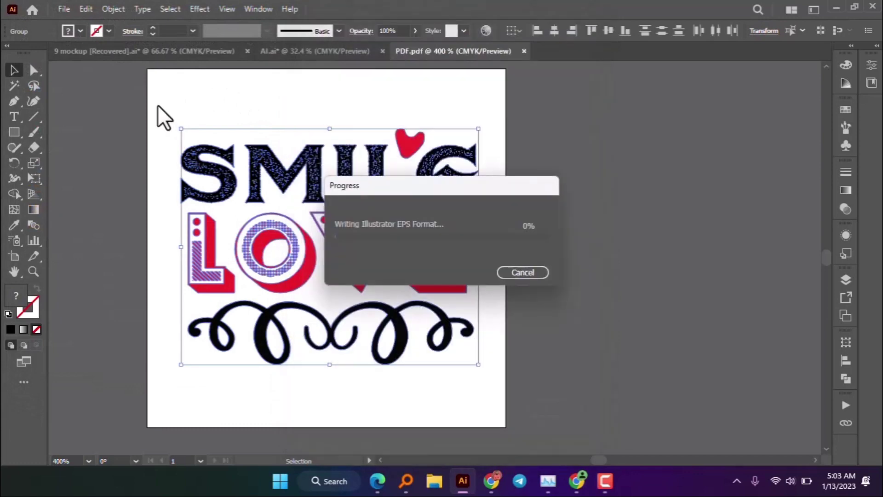
click(63, 10)
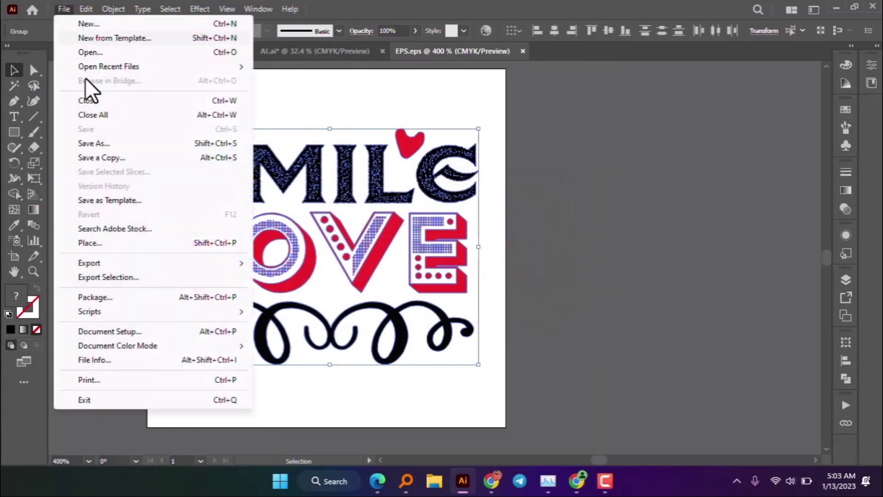
click(98, 145)
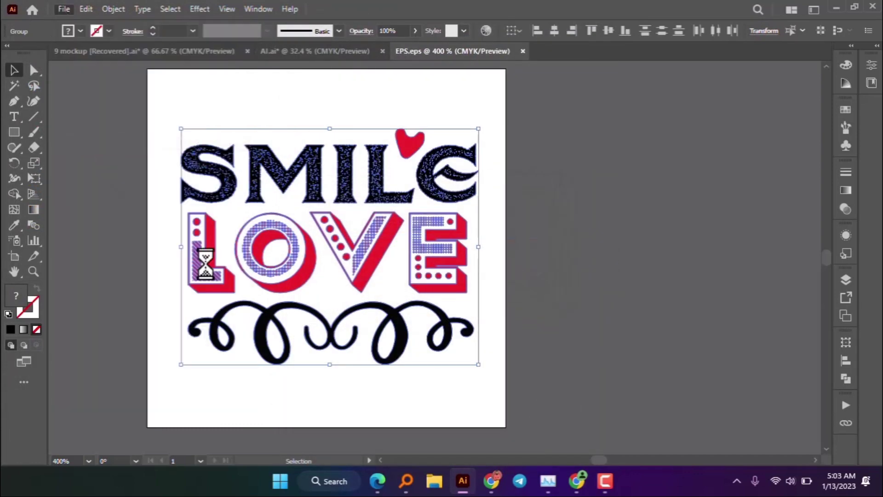
- Save the design as SVG.svg (SVG 1.1) and switch back to the Little ROMEO document
text(SVG)
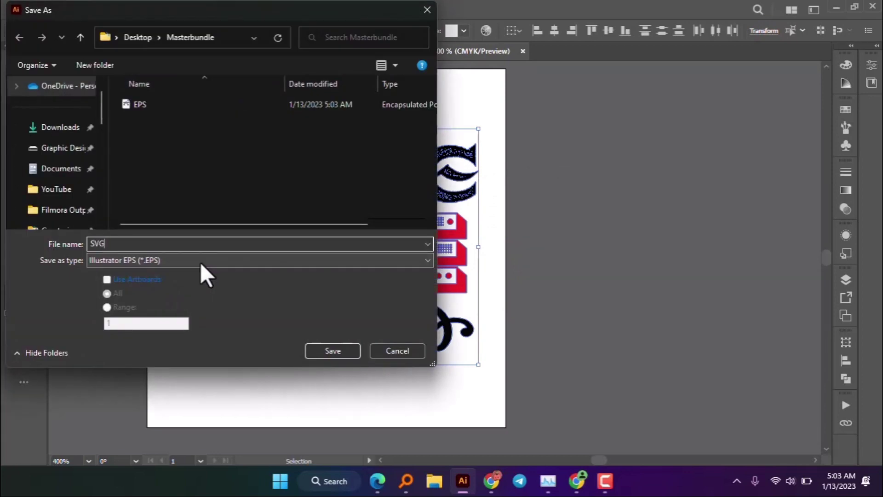
click(141, 261)
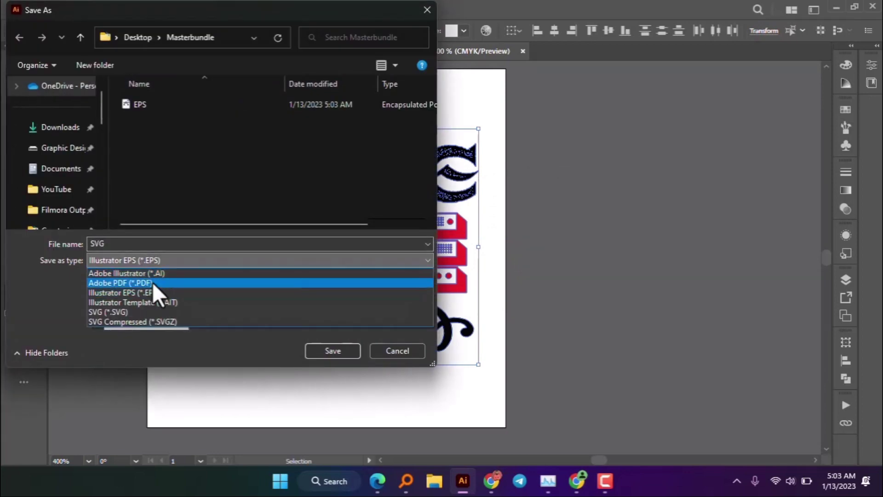
click(155, 312)
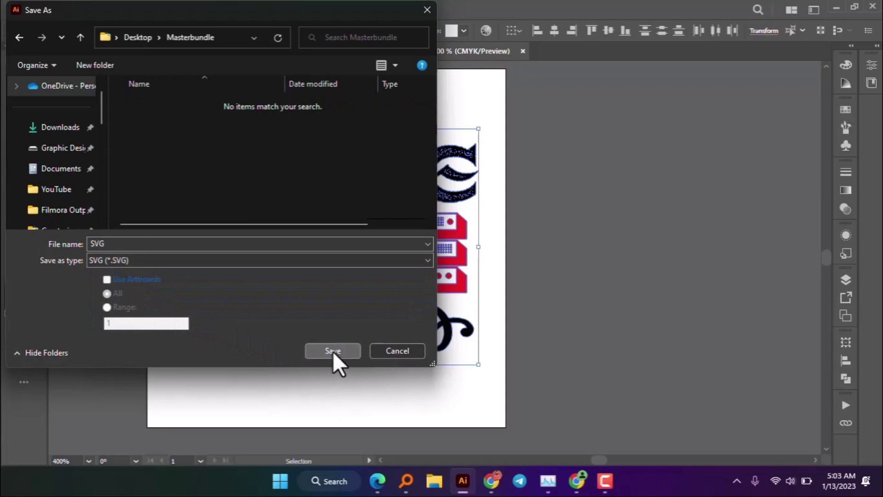
click(333, 351)
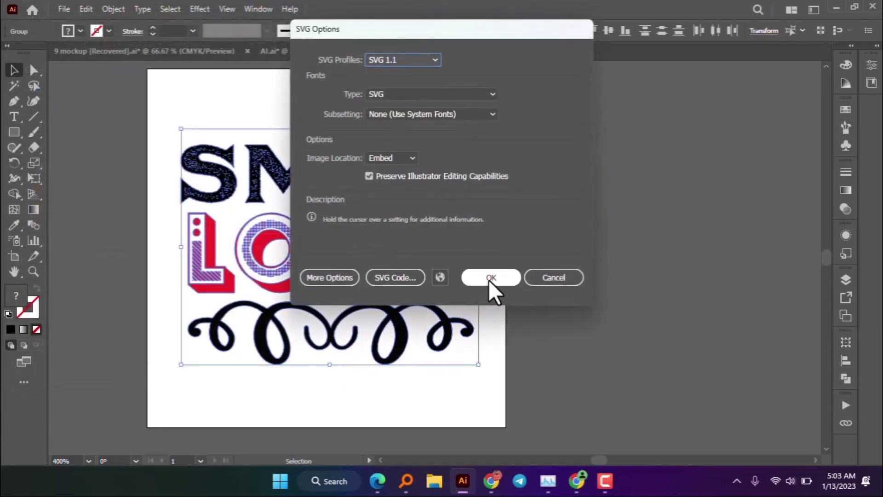
click(491, 277)
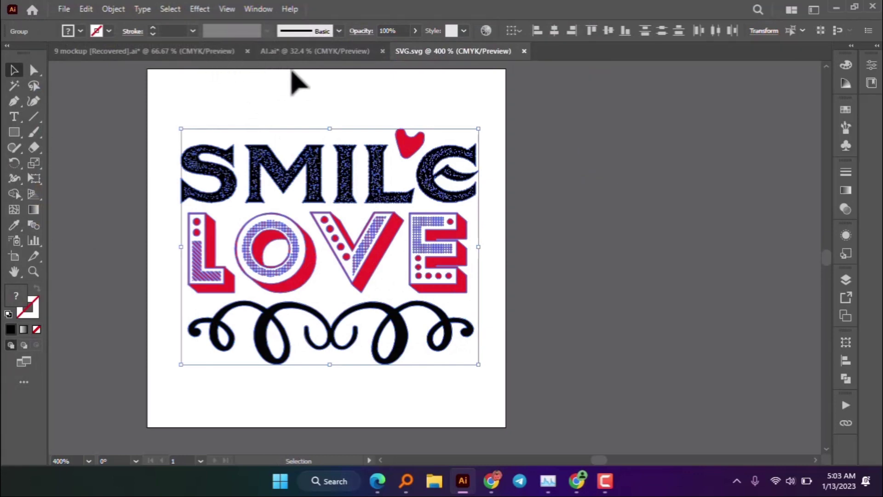
click(361, 51)
- Paste the SMILE LOVE artwork into the 9 mockup document and enlarge it to about 258 px wide
click(532, 142)
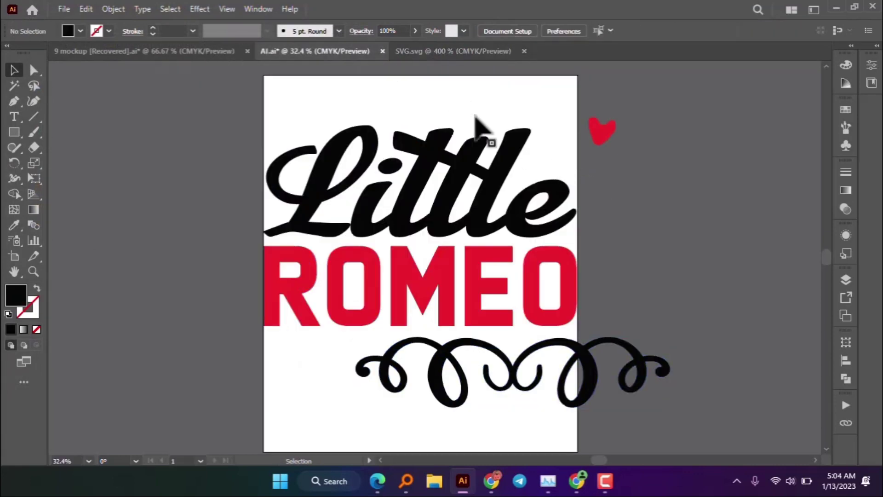
click(182, 49)
key(ctrl+v)
drag(460, 277, 550, 236)
- Undo the stray extra paste, move and deletion, leaving one copy on the white panel
key(a)
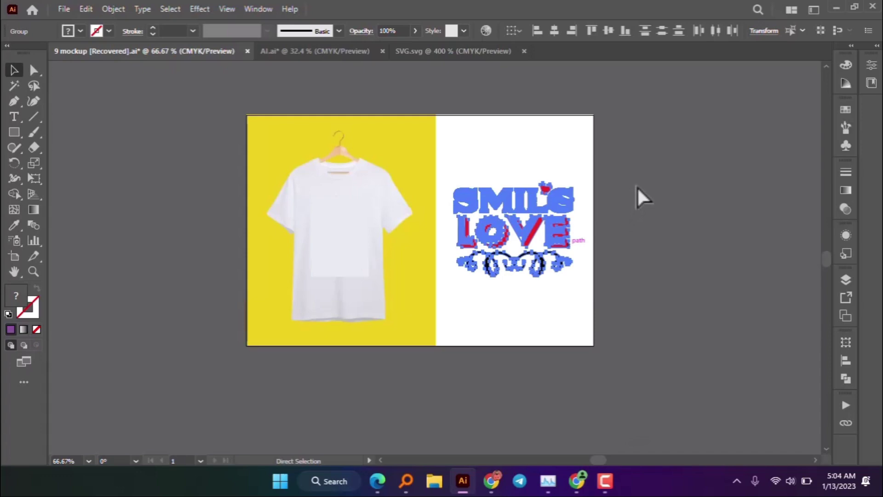
key(ctrl+v)
click(591, 243)
scroll(328, 204, up, 3)
drag(534, 294, 366, 252)
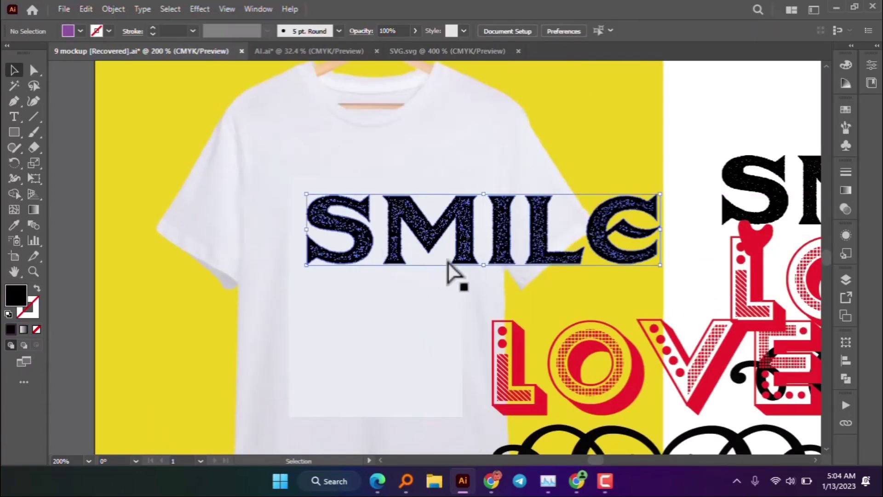
key(ctrl+z)
scroll(466, 252, down, 3)
key(ctrl+z)
key(ctrl+z)
key(ctrl+z)
key(ctrl+z)
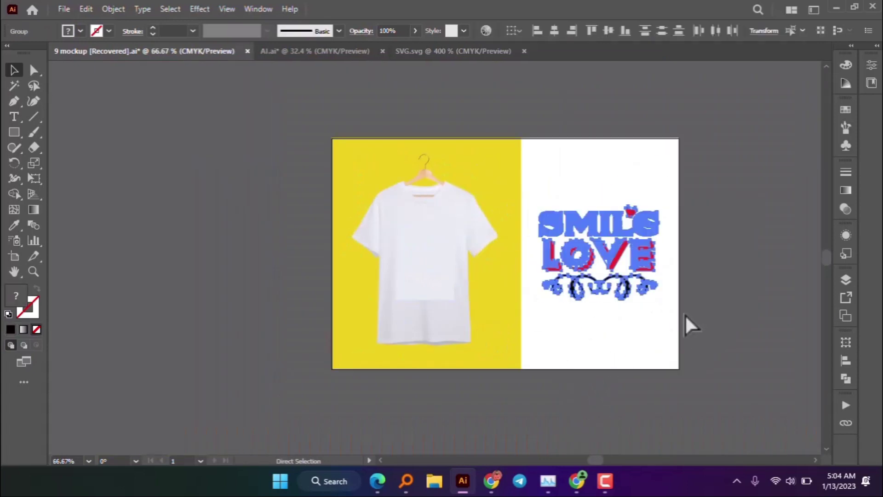
click(679, 319)
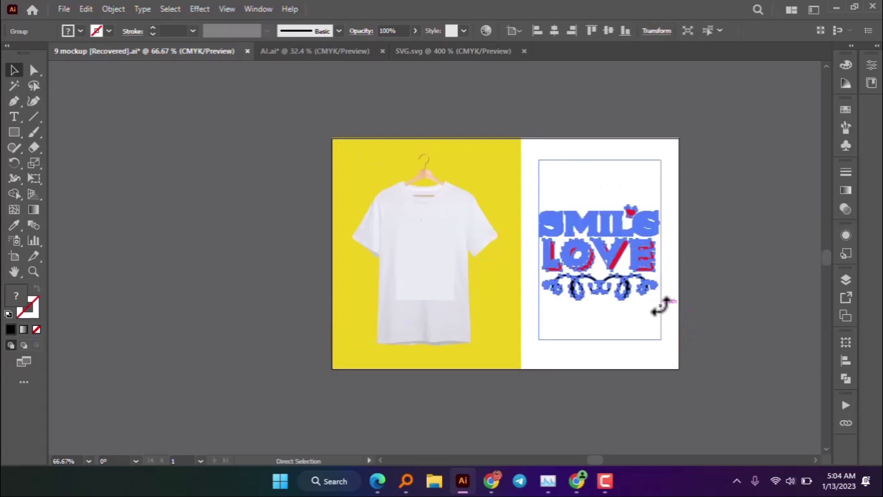
key(Delete)
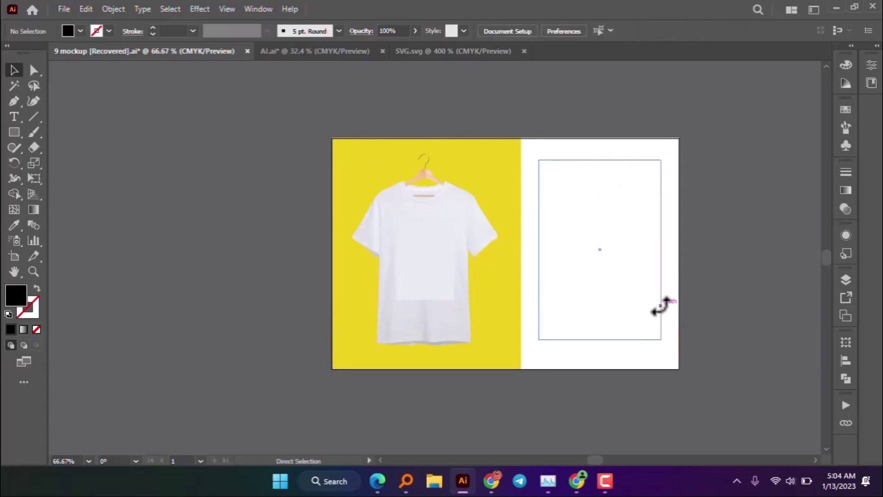
key(ctrl+z)
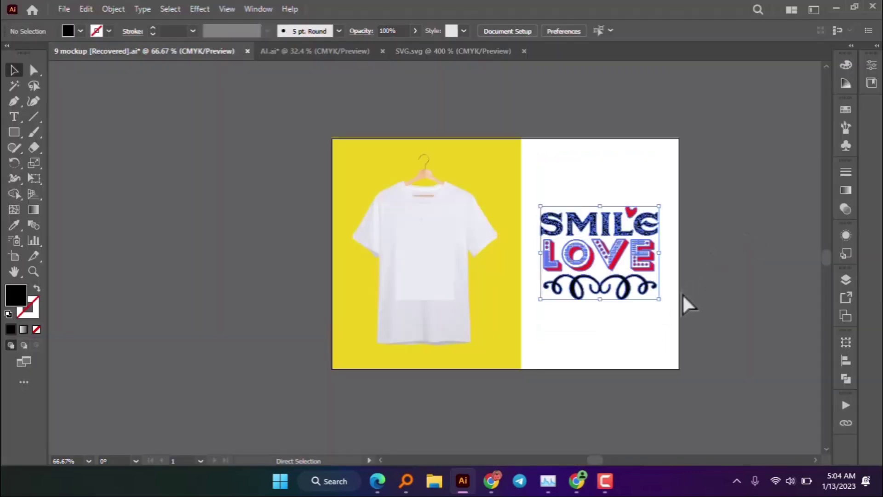
- Drag a duplicate of the SMILE LOVE group onto the T-shirt and scale it down
click(720, 282)
click(658, 262)
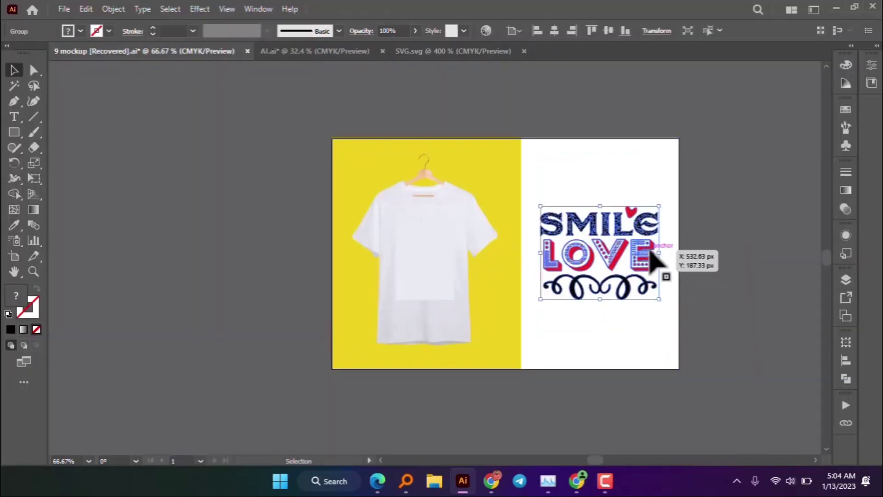
drag(661, 304, 508, 301)
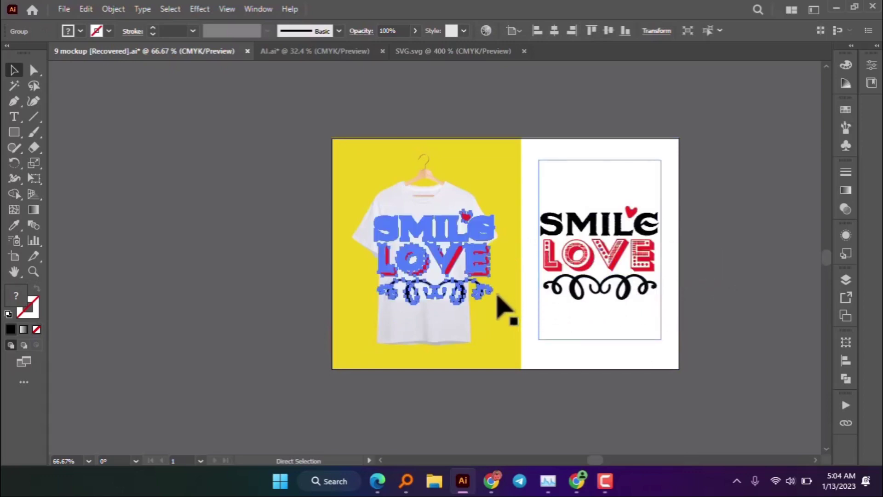
click(571, 110)
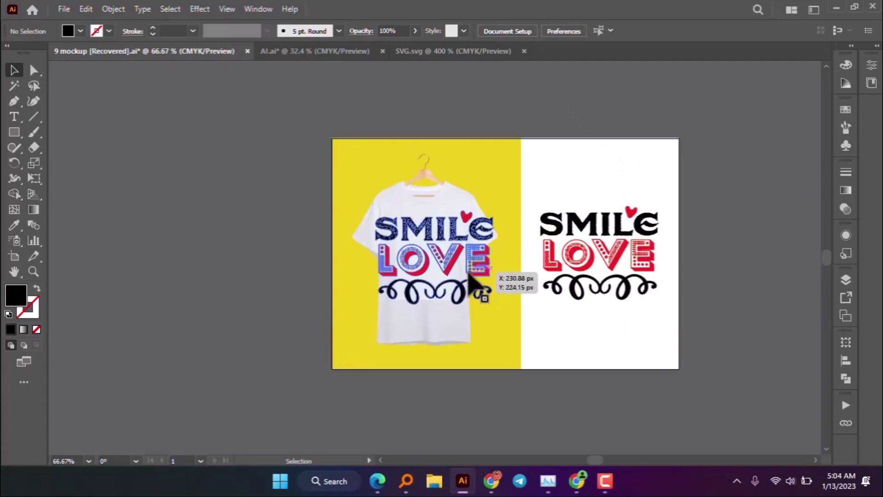
click(478, 292)
drag(494, 304, 483, 296)
- Shrink the shirt design further and position it on the T-shirt's chest
key(ctrl+plus)
key(ctrl+plus)
key(ctrl+plus)
key(ctrl+plus)
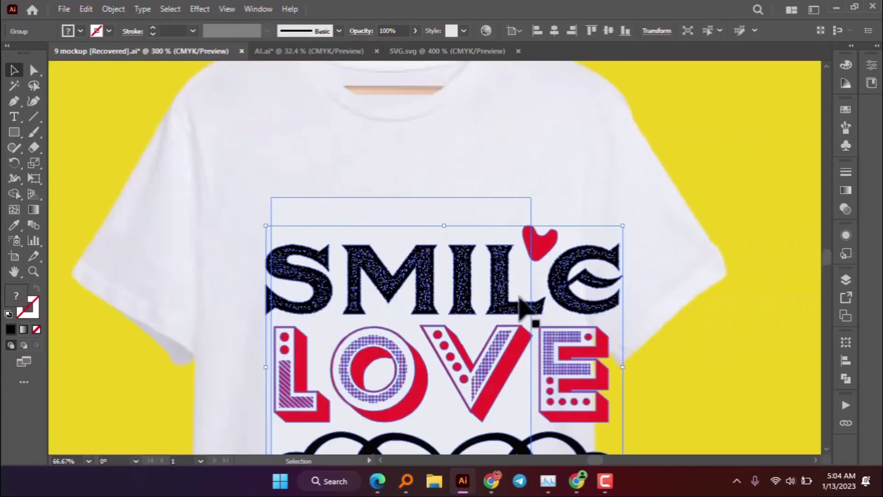
key(ctrl+minus)
drag(566, 351, 516, 356)
drag(515, 357, 496, 250)
key(ctrl+minus)
key(ctrl+minus)
click(537, 134)
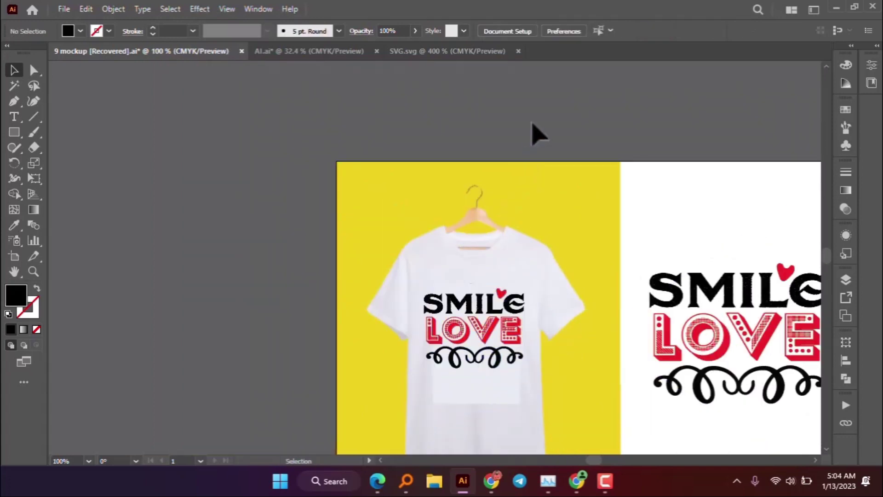
key(ctrl+minus)
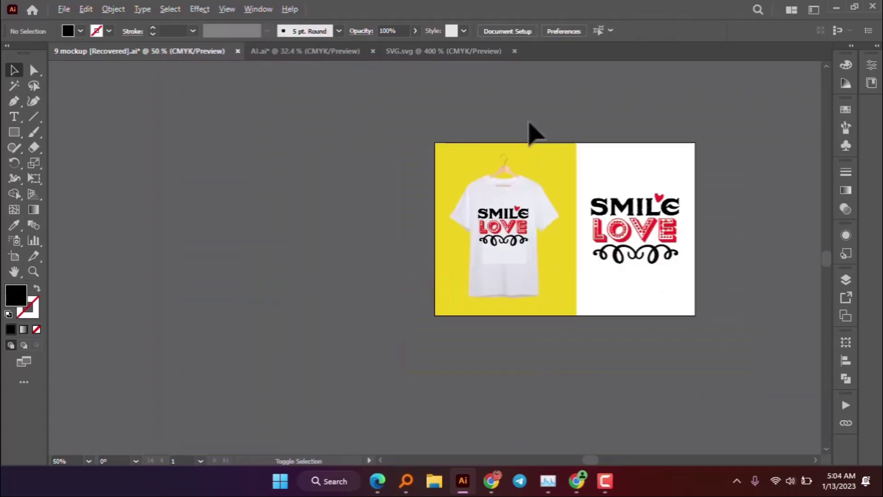
scroll(733, 187, up, 1)
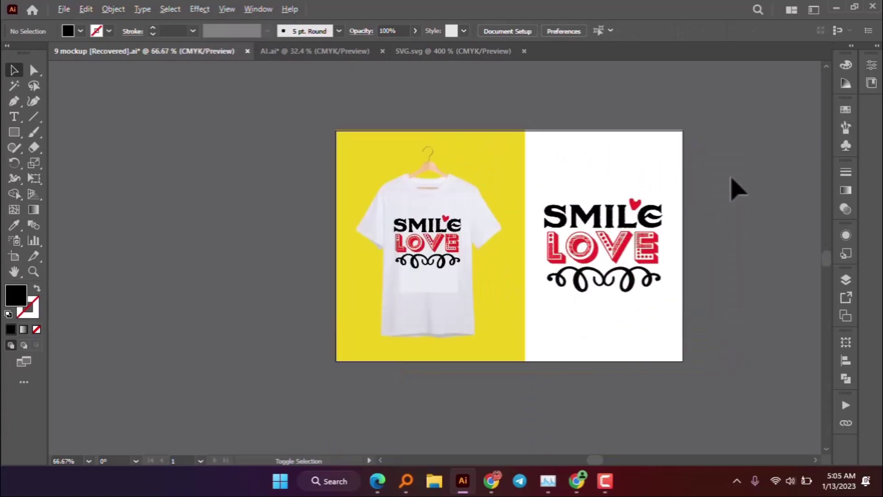
- Open Export As, look through the format list, then cancel the export
click(64, 9)
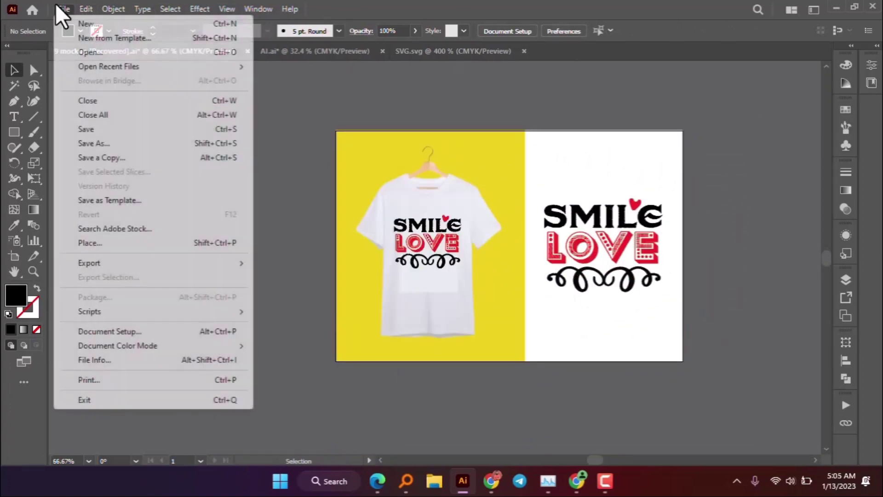
mouse_move(115, 263)
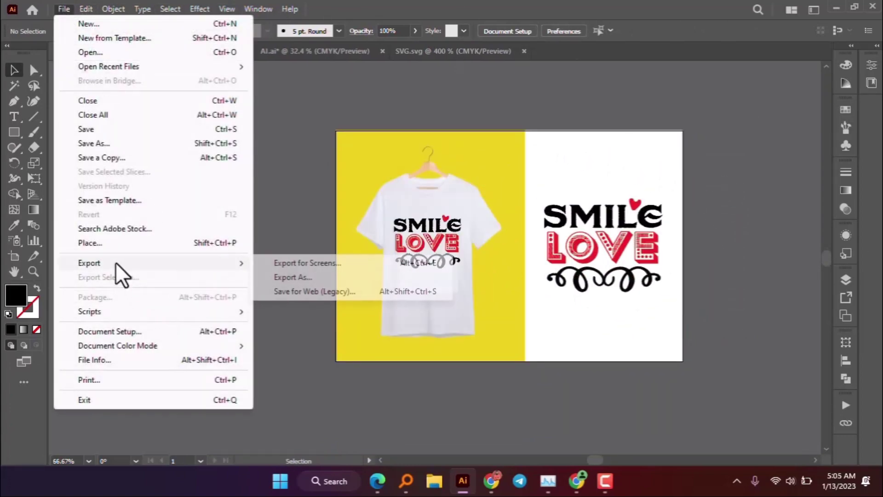
click(319, 276)
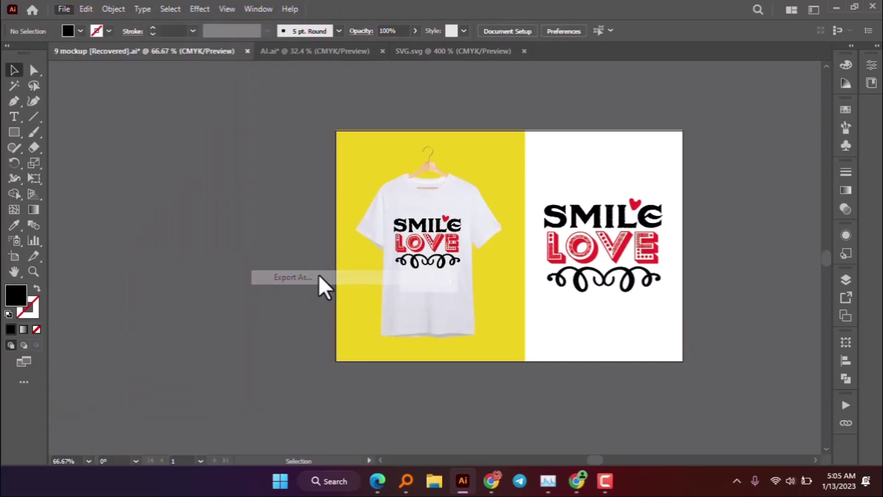
click(220, 261)
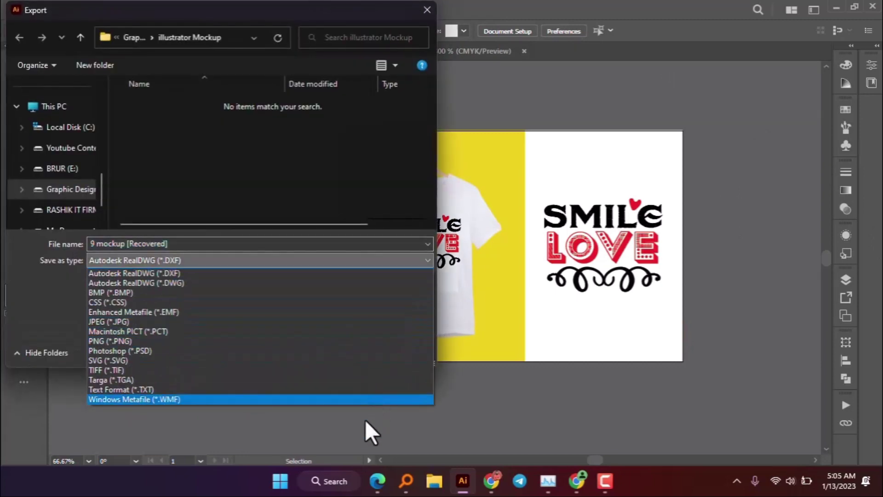
click(352, 426)
click(186, 259)
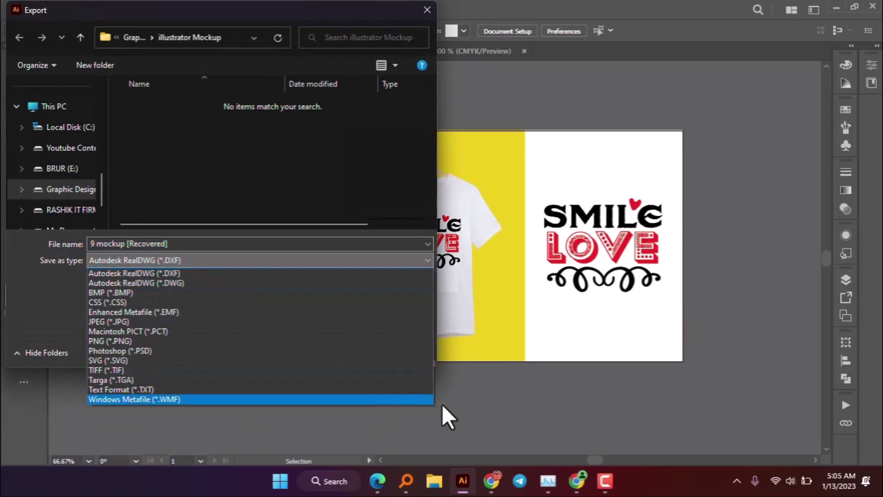
click(437, 382)
click(414, 352)
- Set up Save for Web (Legacy) to output a 580×386 px PNG-24
click(63, 9)
mouse_move(140, 263)
click(344, 289)
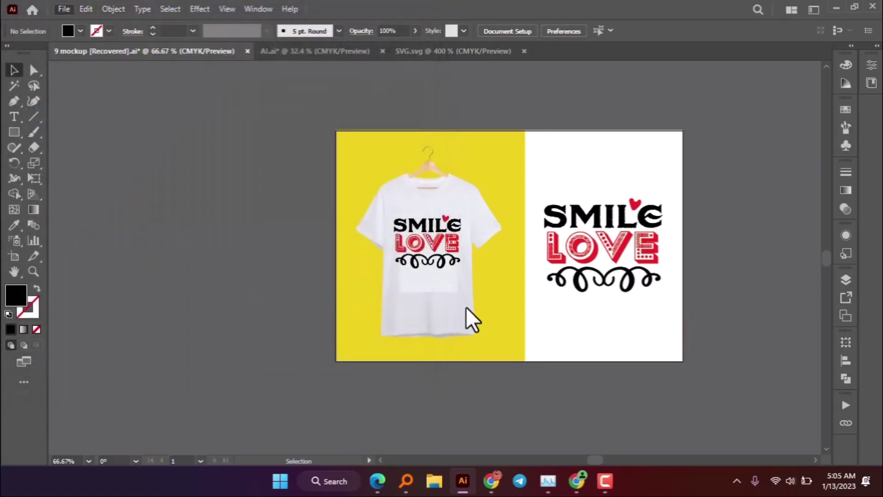
click(697, 429)
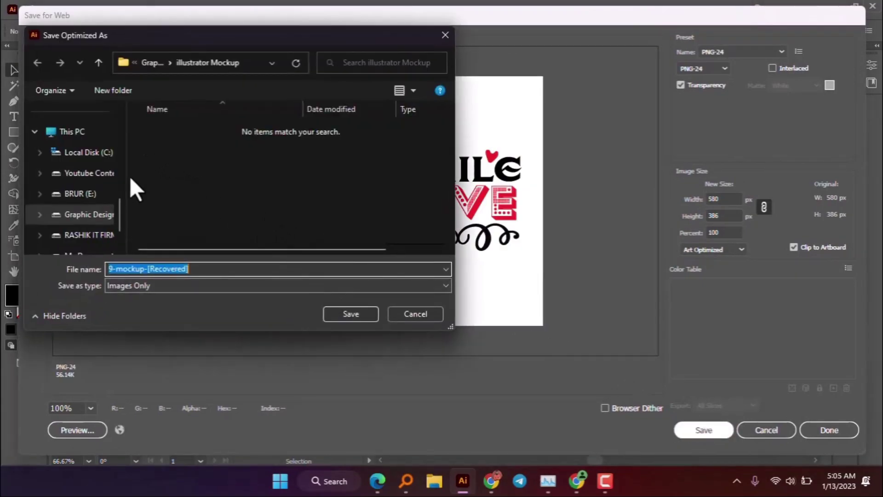
- Save the web image as 9-mockup-[Recovered] in the Desktop Masterbundle folder
scroll(74, 154, up, 1)
click(73, 152)
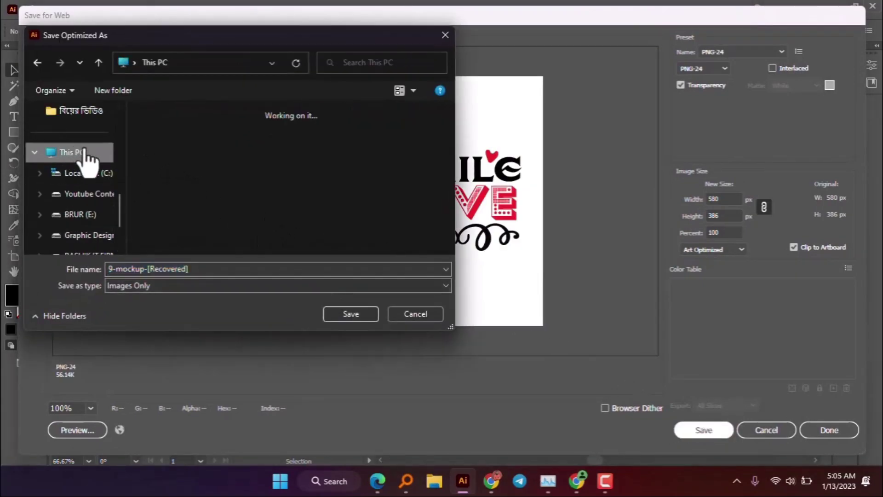
scroll(87, 155, down, 2)
scroll(87, 158, down, 1)
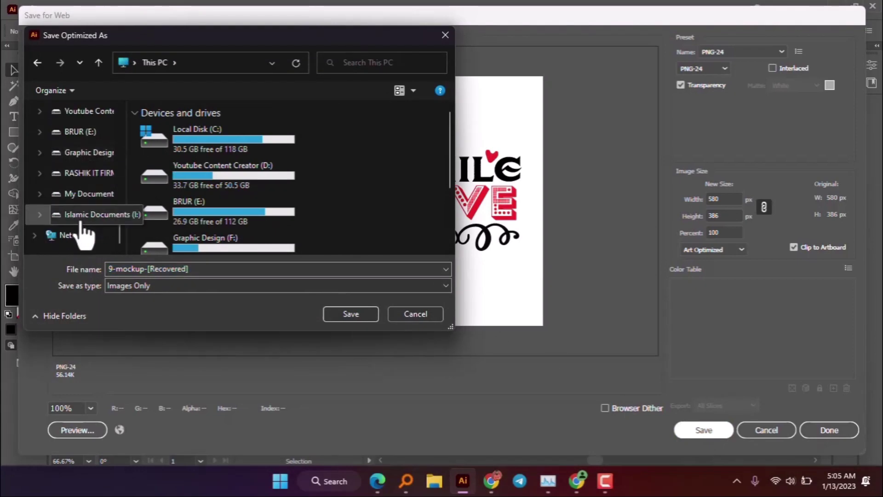
scroll(74, 171, up, 5)
click(76, 135)
double_click(182, 141)
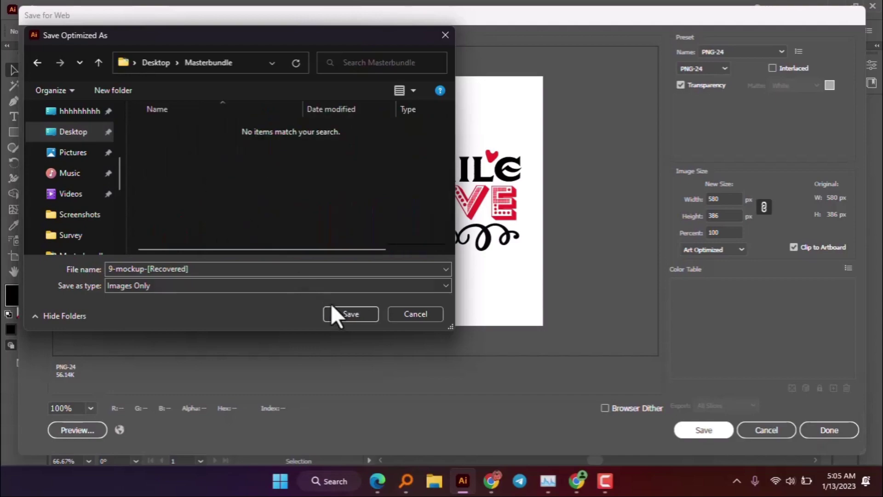
click(346, 314)
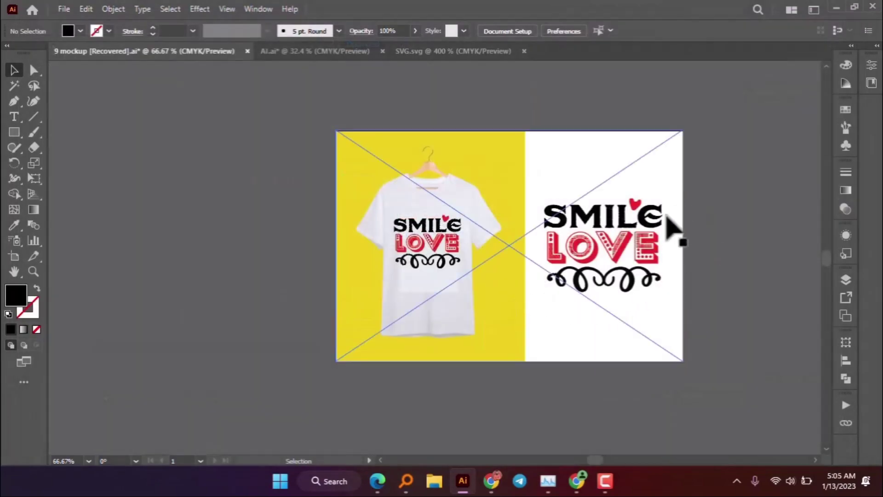
- Go to MasterBundles' Sell your deal page and scroll down to its file upload boxes
click(577, 481)
scroll(437, 227, up, 5)
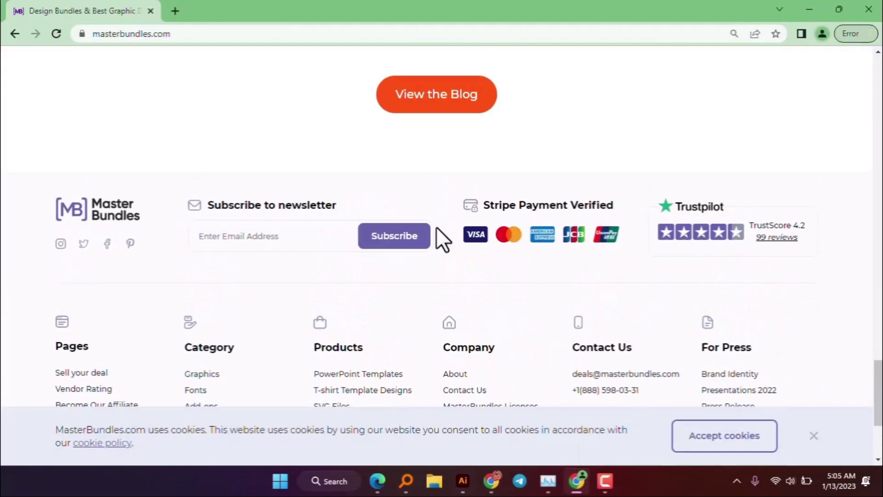
scroll(437, 228, down, 10)
scroll(410, 198, up, 8)
scroll(405, 198, down, 10)
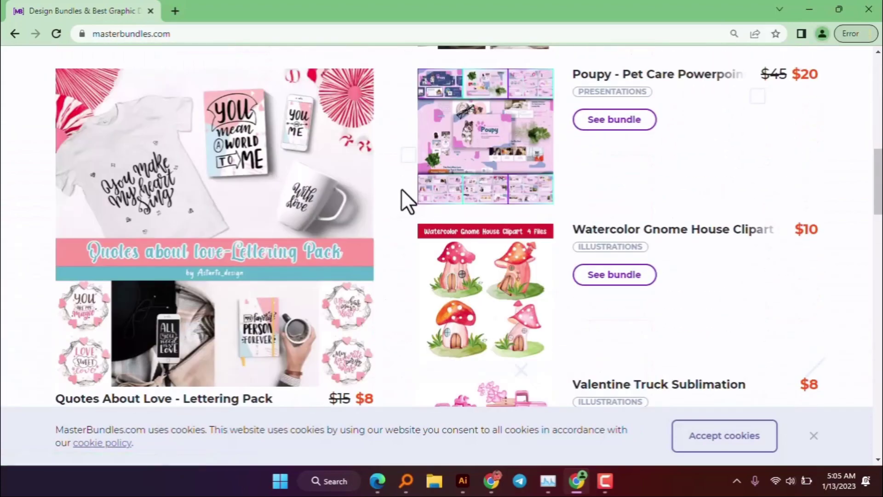
scroll(262, 226, down, 15)
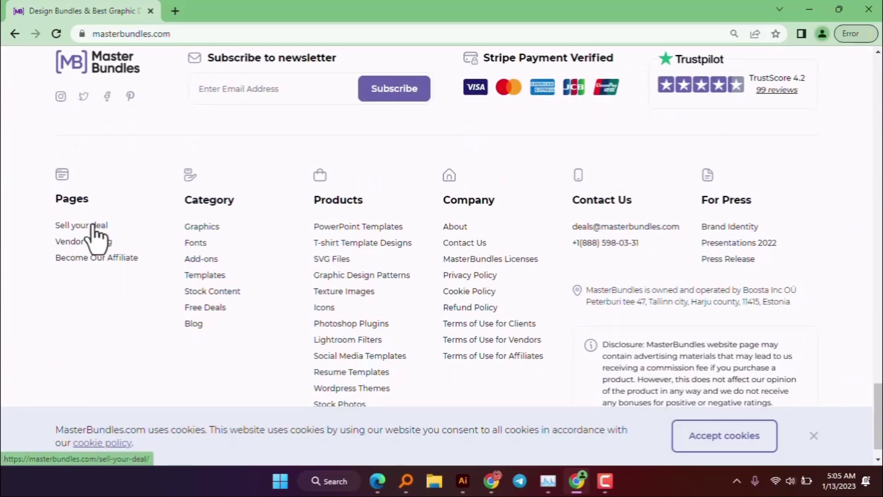
click(93, 224)
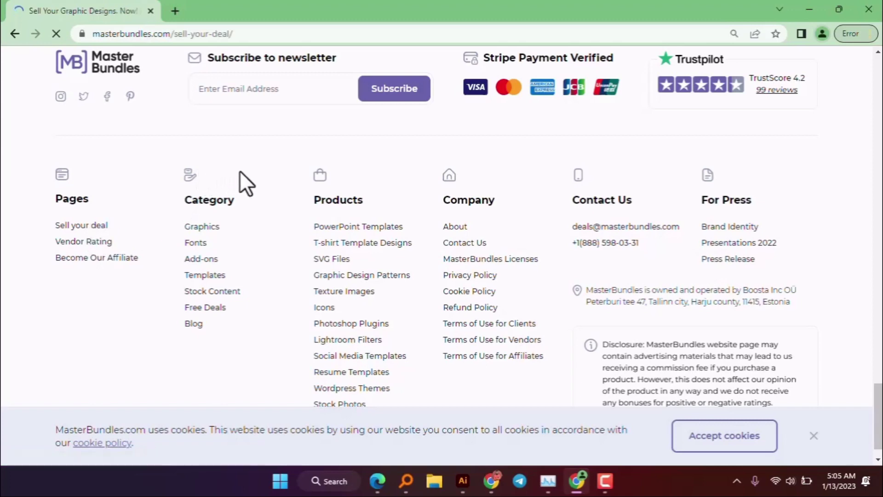
scroll(431, 268, down, 2)
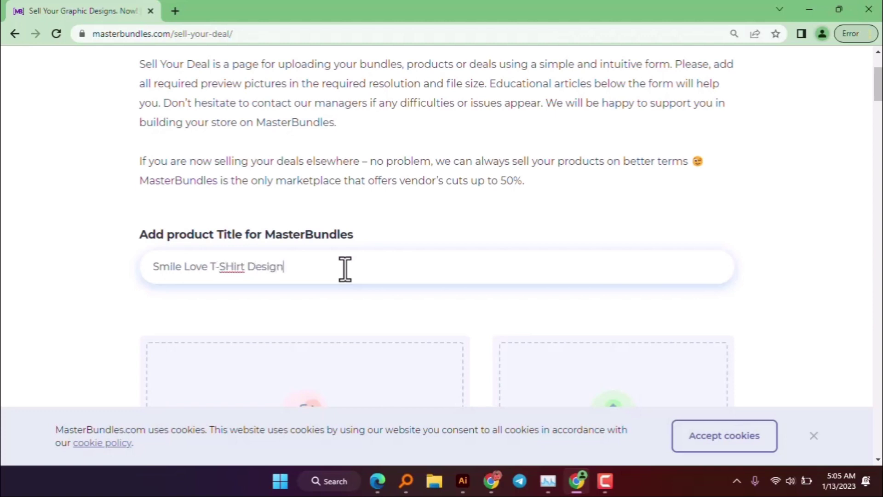
scroll(344, 313, down, 3)
scroll(318, 290, down, 3)
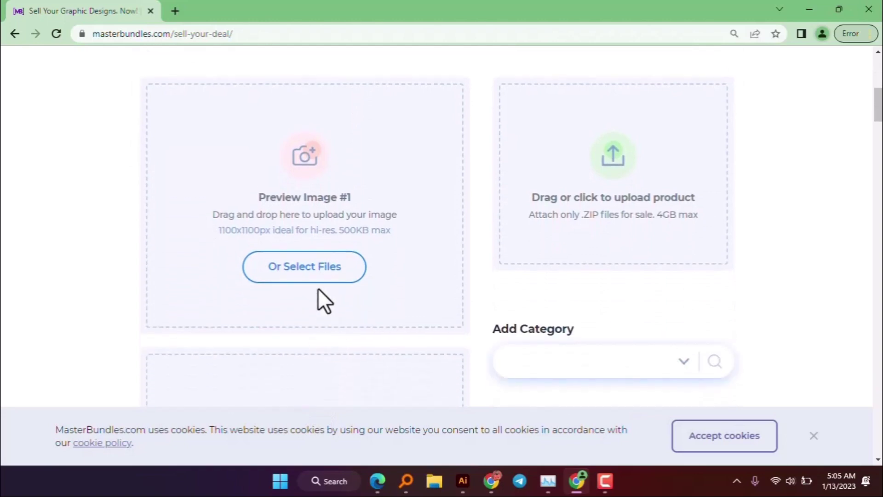
- Try uploading 9-mockup-[Recovered] from Desktop > Masterbundle as Preview Image #1; note the 1100X1100 square requirement
click(332, 267)
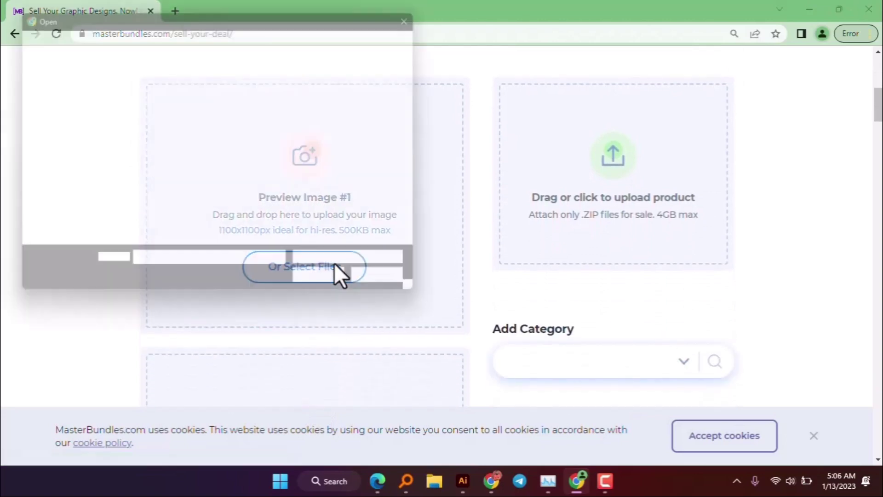
scroll(78, 174, down, 3)
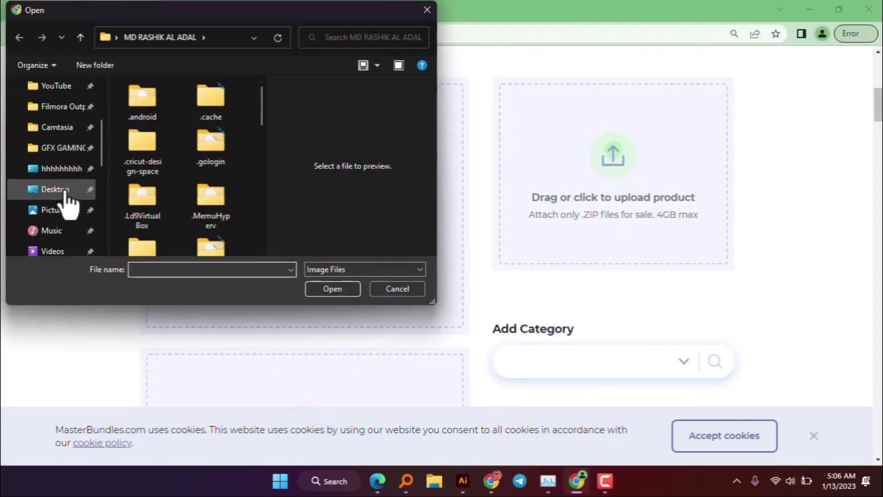
click(64, 192)
double_click(159, 119)
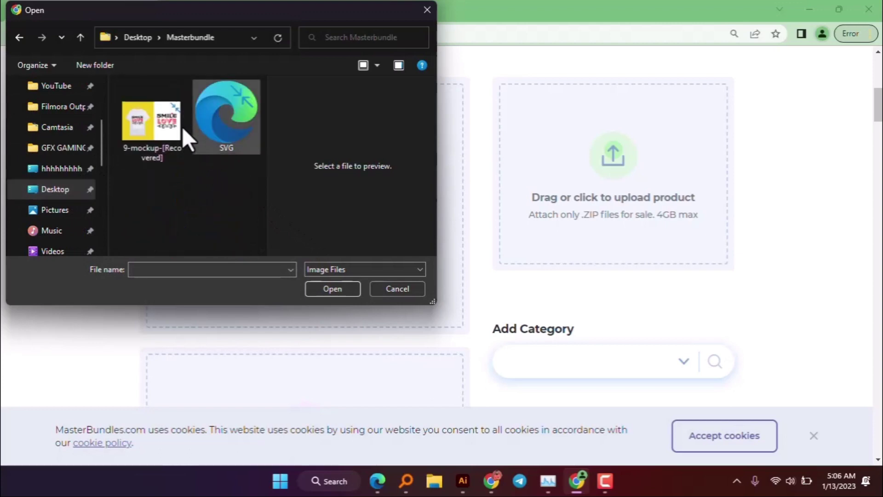
click(152, 122)
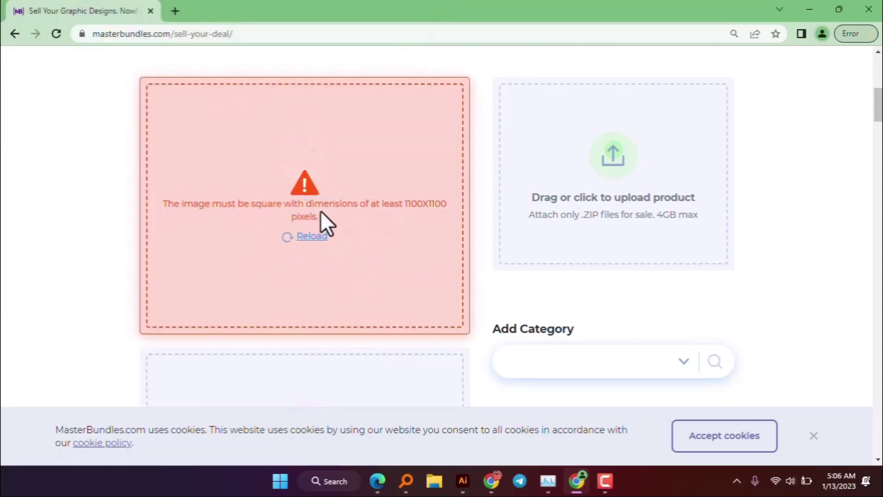
drag(406, 203, 434, 203)
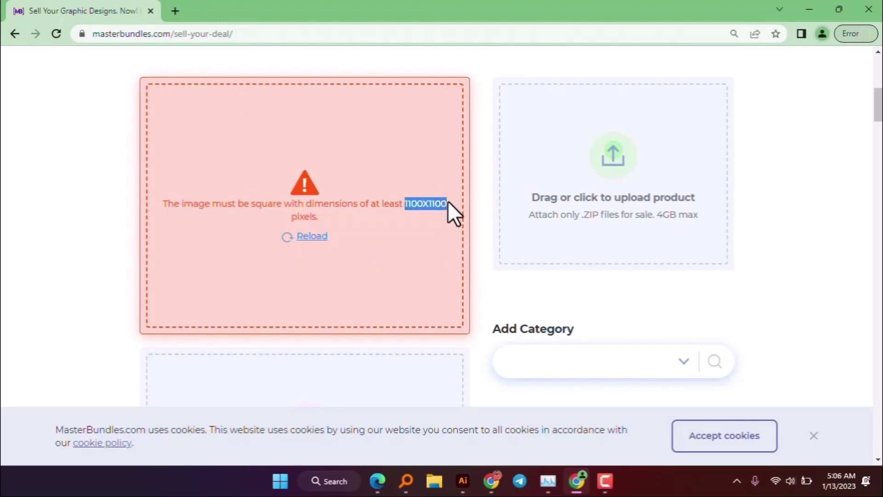
click(463, 480)
click(65, 10)
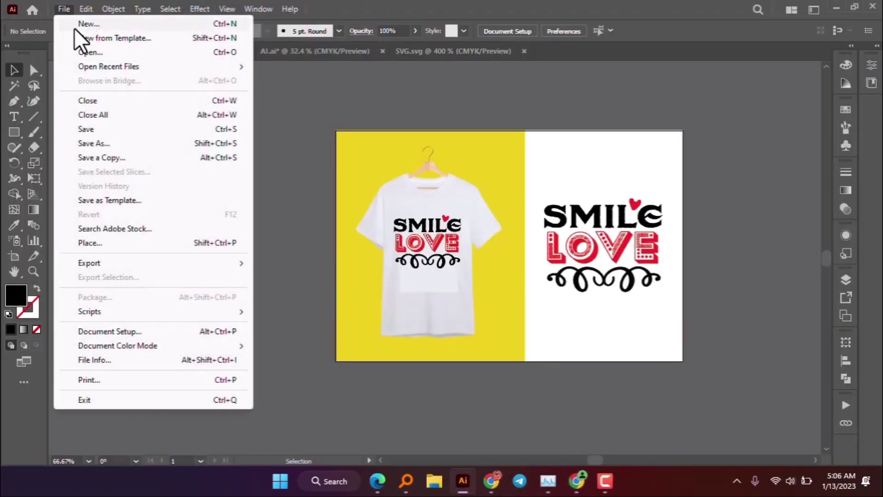
click(88, 24)
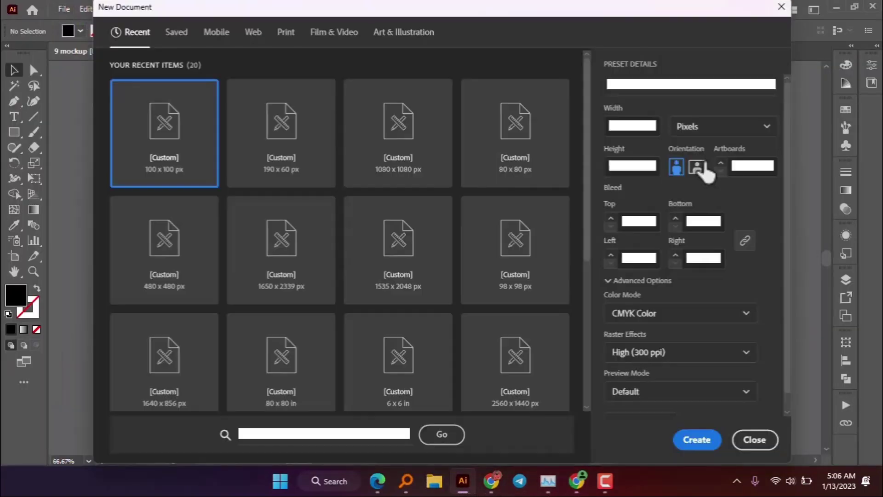
click(619, 127)
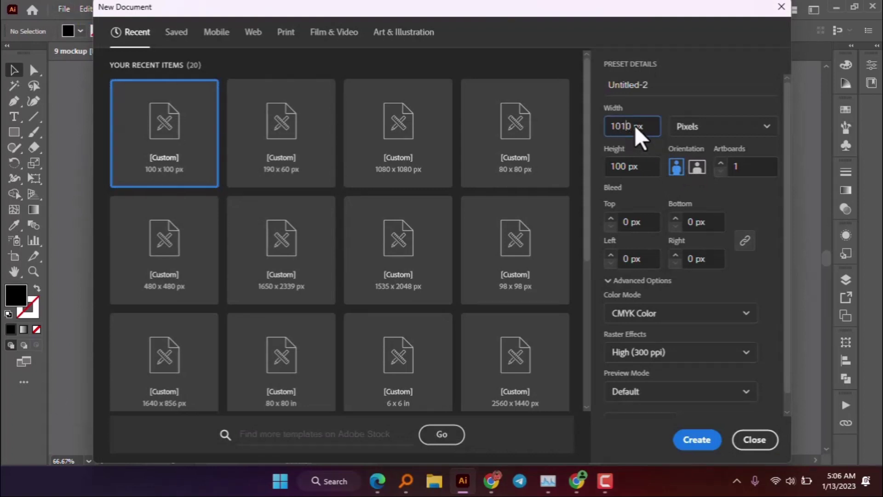
text(1)
click(617, 168)
click(697, 440)
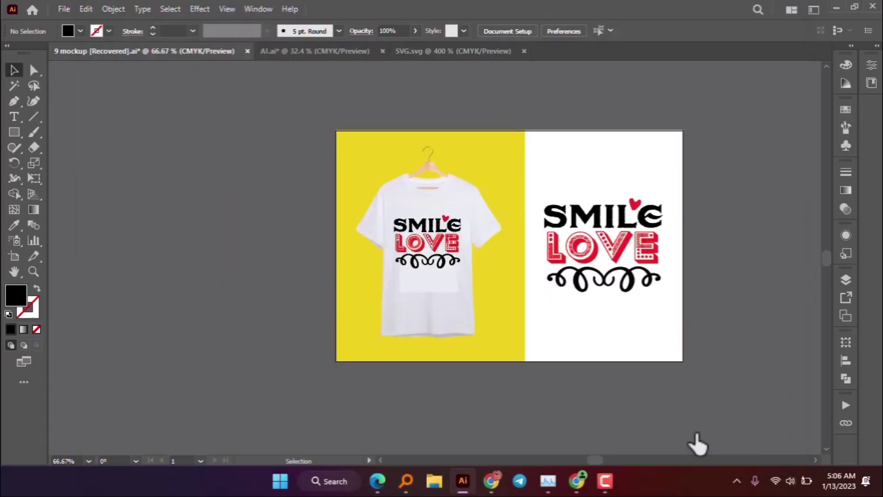
- Select all the artwork in the SMILE LOVE mockup document and group it
click(345, 53)
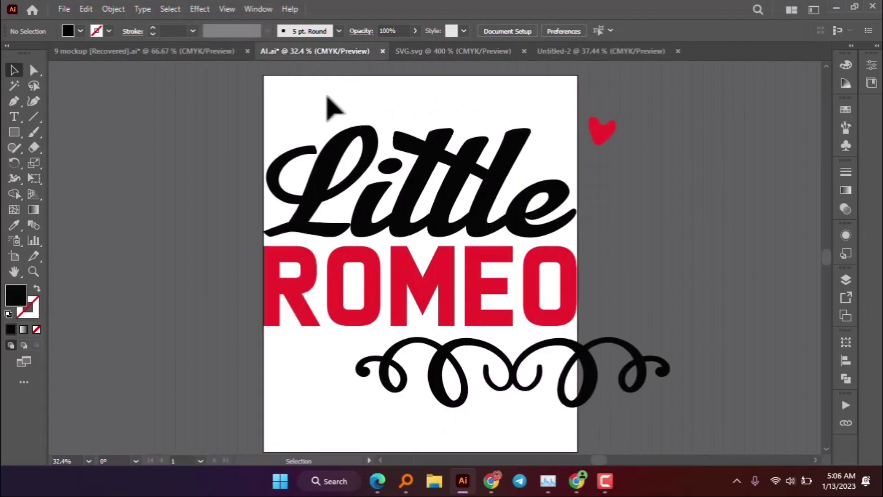
click(193, 50)
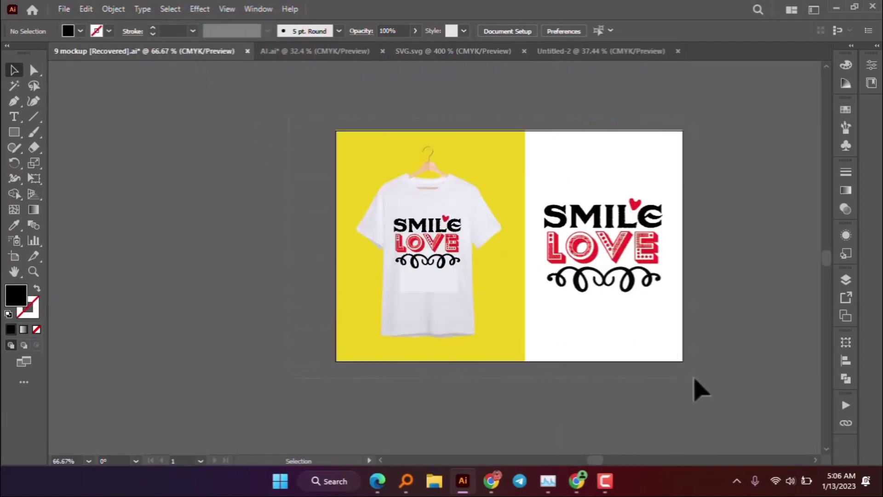
key(ctrl+a)
key(ctrl+g)
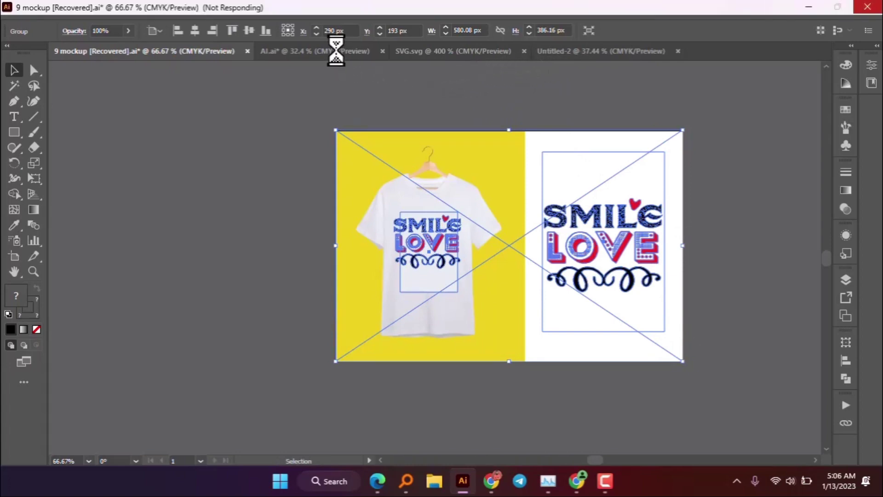
- Paste the mockup group into Untitled-2 and enlarge it to span the artboard width
click(336, 54)
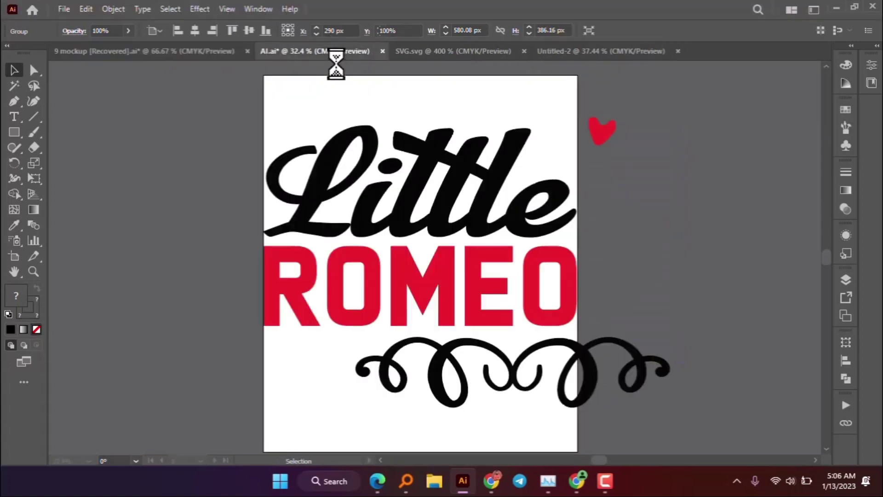
click(434, 54)
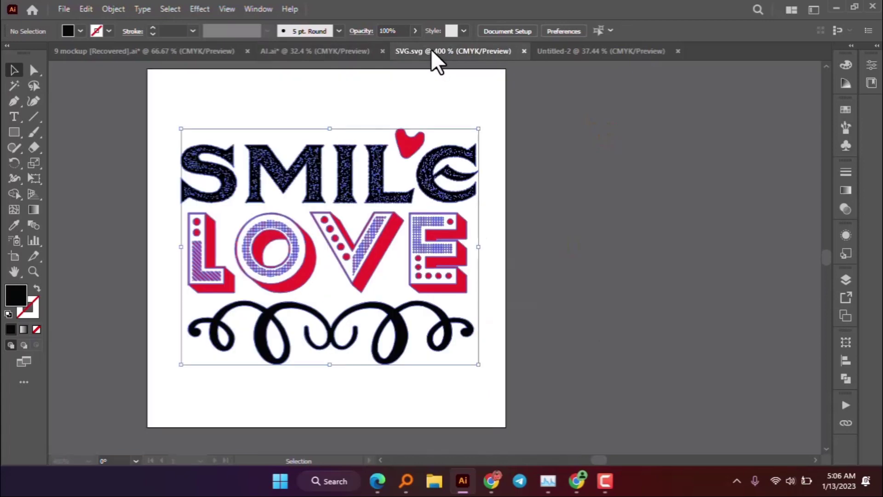
click(598, 52)
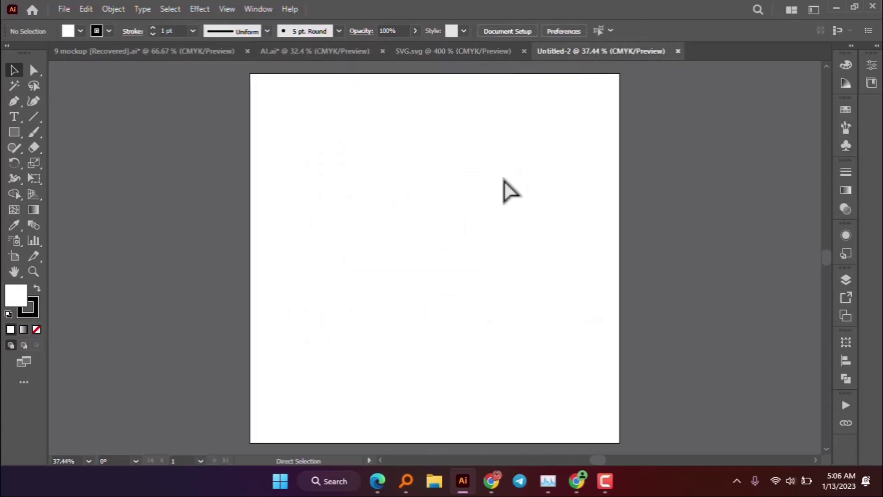
key(ctrl+v)
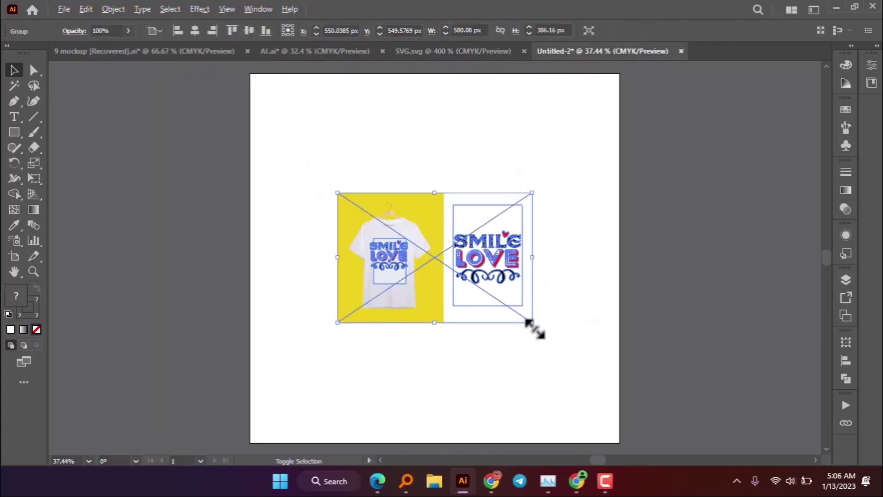
drag(529, 321, 618, 389)
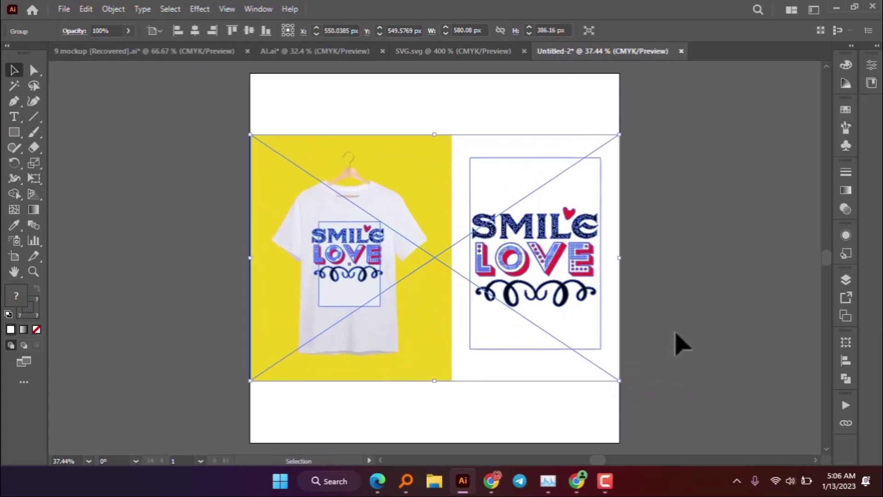
click(675, 334)
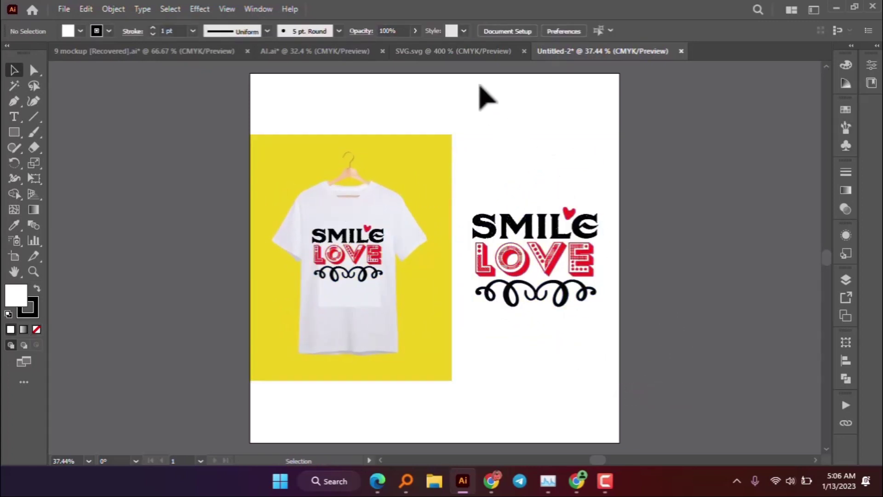
- Add a new title text object beside the artboard and scale it up
click(14, 117)
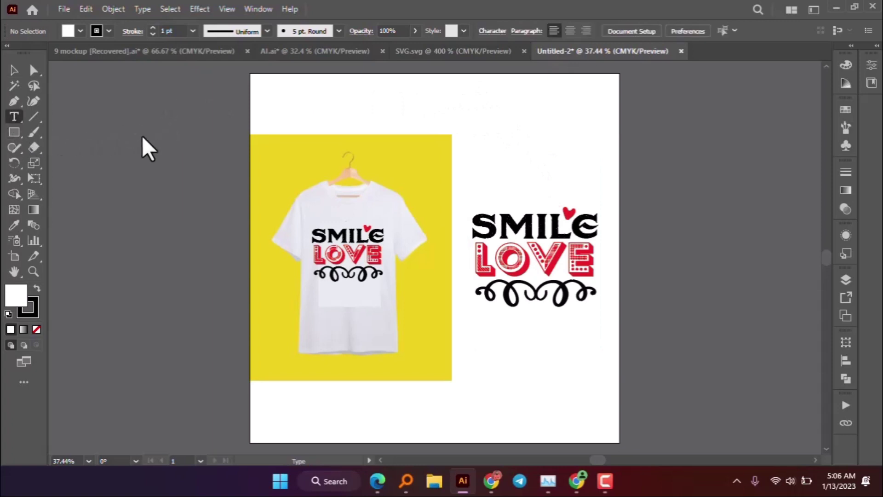
click(145, 126)
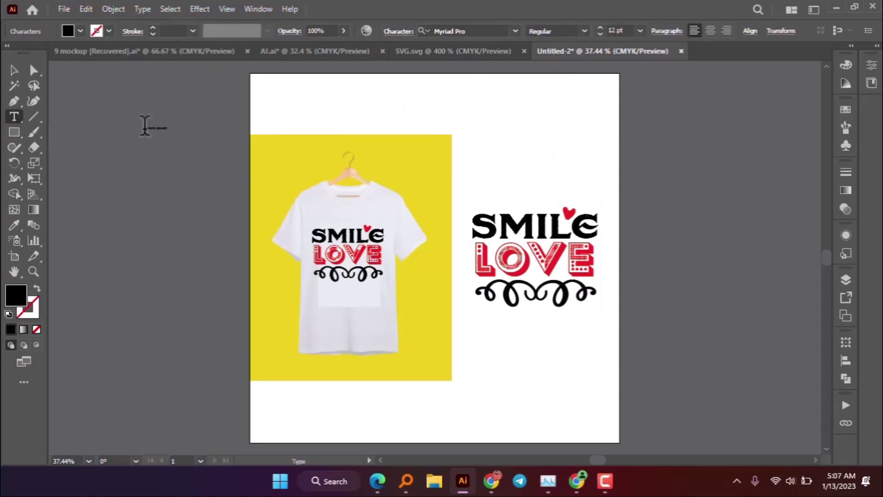
key(BackSpace)
text(Smi)
click(14, 70)
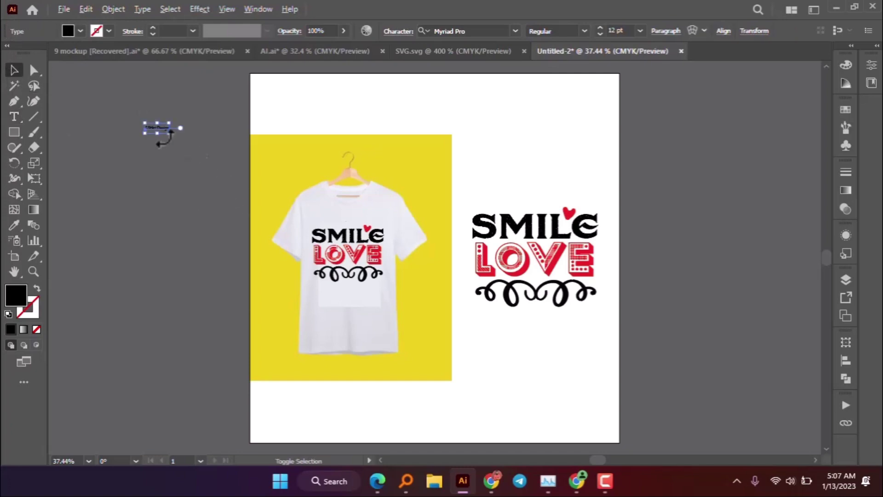
drag(169, 134, 224, 140)
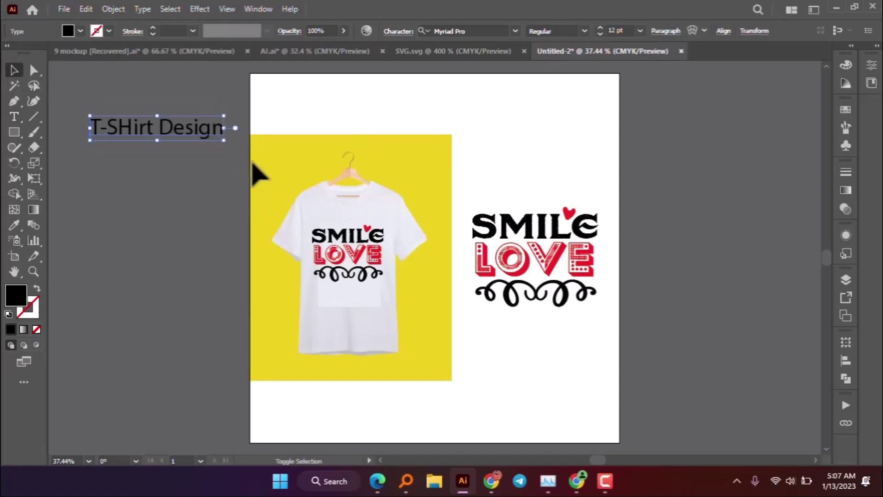
- Set the title's font to A Love of Thunder and stretch it across the artboard top
click(516, 31)
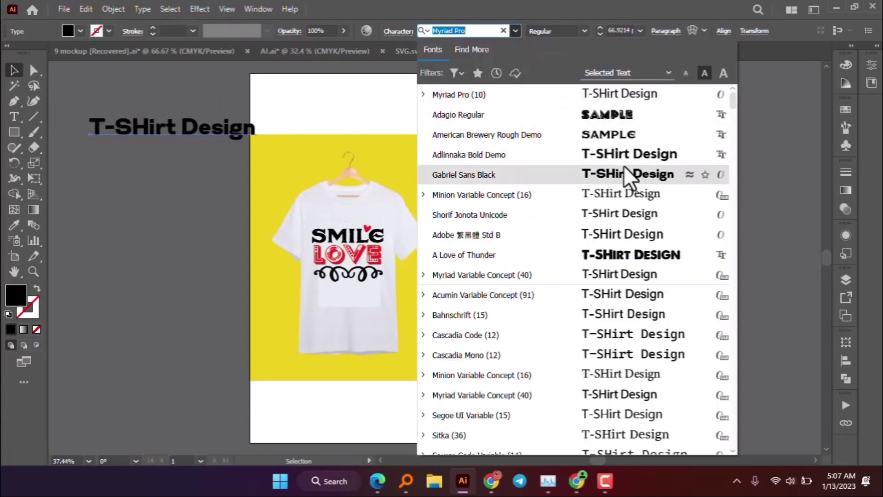
click(630, 135)
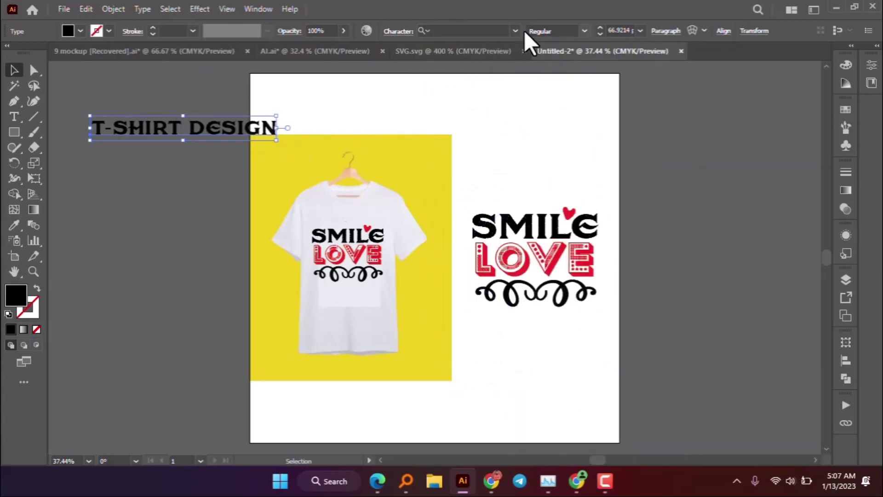
click(517, 32)
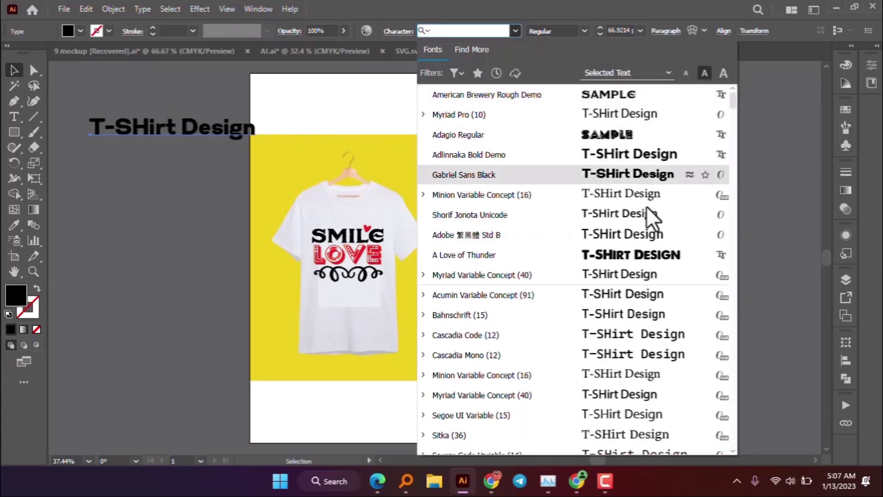
click(631, 254)
drag(265, 140, 522, 134)
- Duplicate the title and move the copy to the bottom of the artboard
key(ctrl+c)
key(ctrl+v)
drag(458, 269, 479, 408)
- Retype the bottom copy of the title as 'SMILE LOVE'
key(t)
triple_click(435, 381)
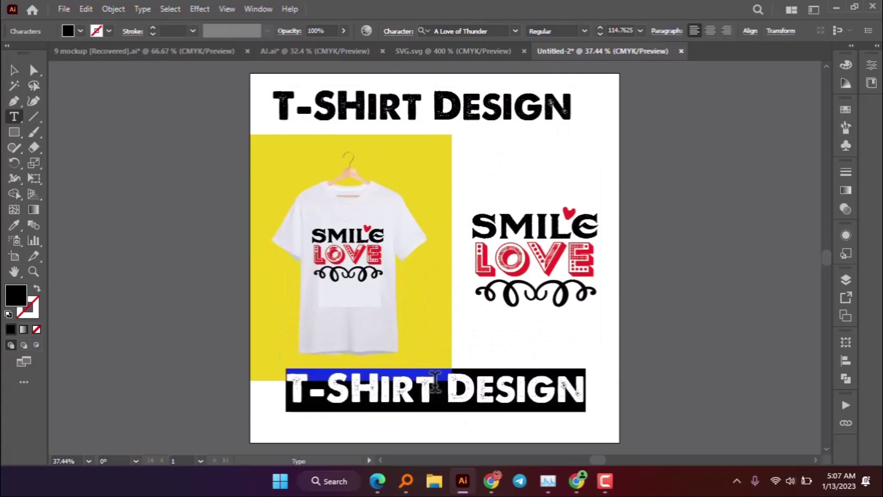
text(SMILOE)
key(BackSpace)
key(BackSpace)
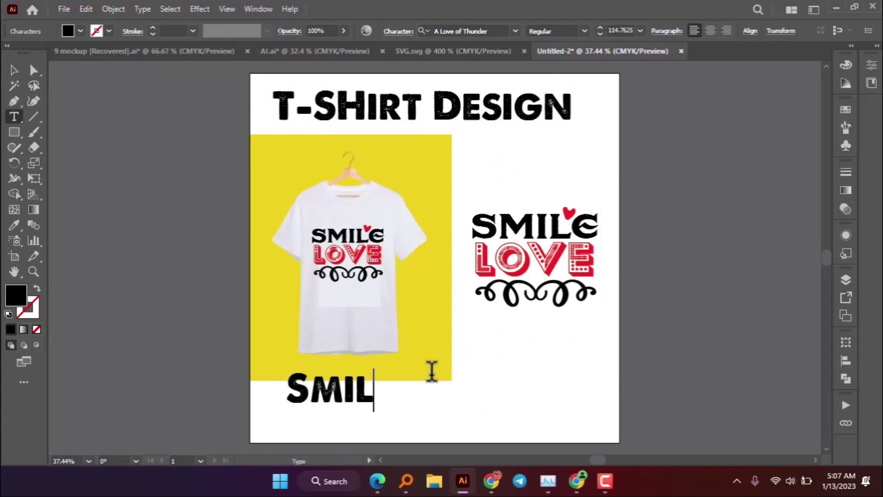
text(E LOVE)
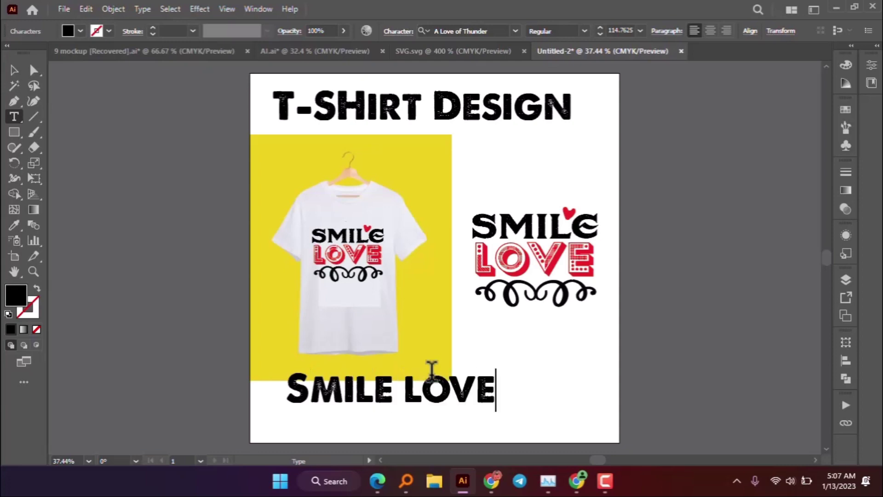
key(Escape)
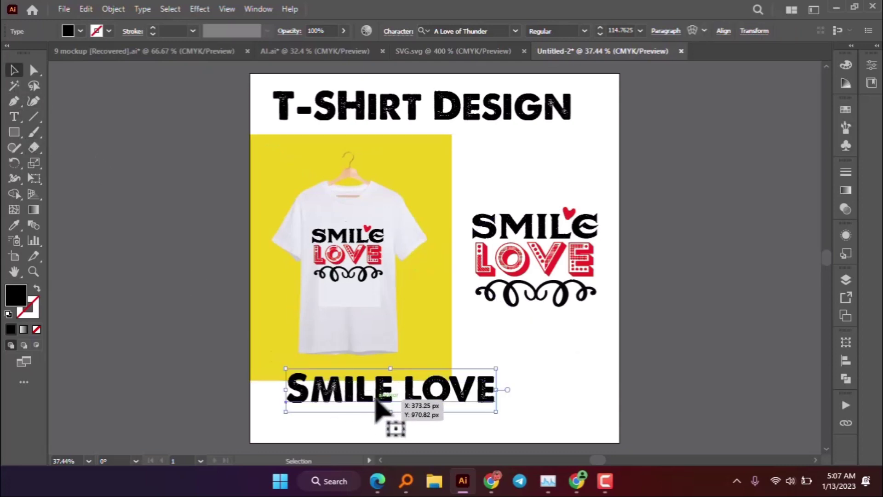
- Colour SMILE LOVE with the red sampled from the LOVE lettering and centre it below the mockup
key(i)
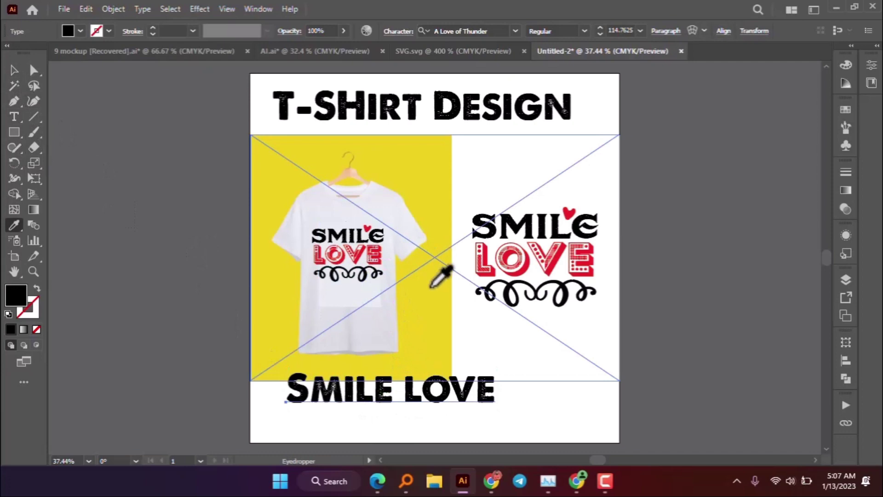
click(432, 289)
click(375, 255)
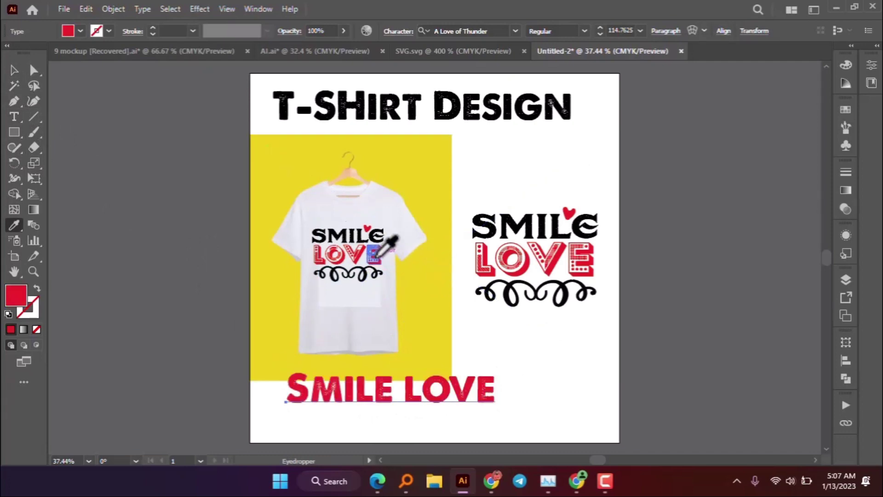
key(v)
drag(426, 395, 464, 416)
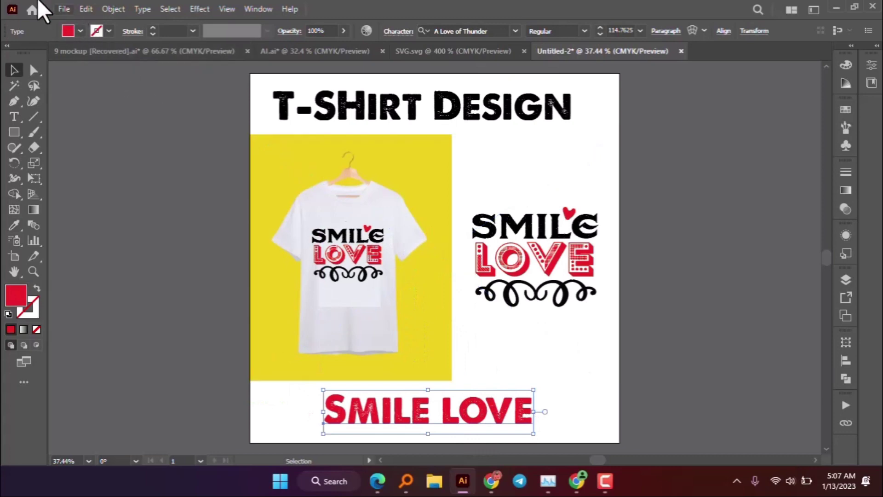
click(63, 8)
mouse_move(111, 264)
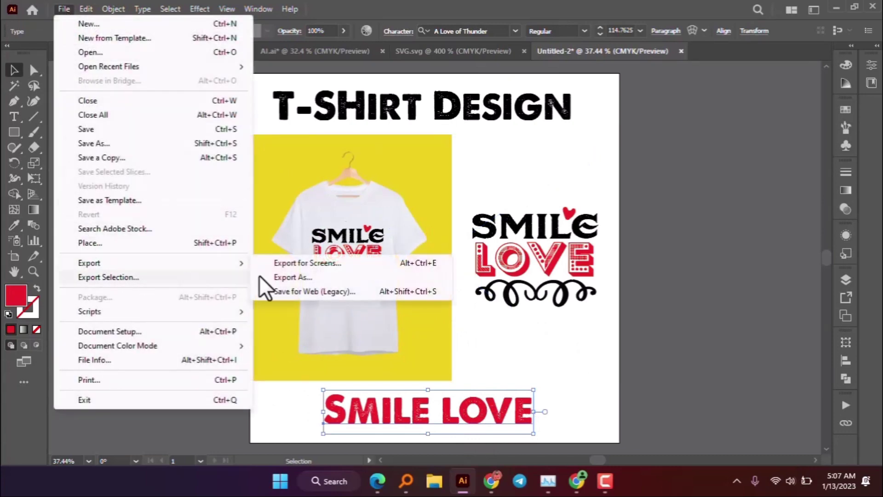
click(278, 290)
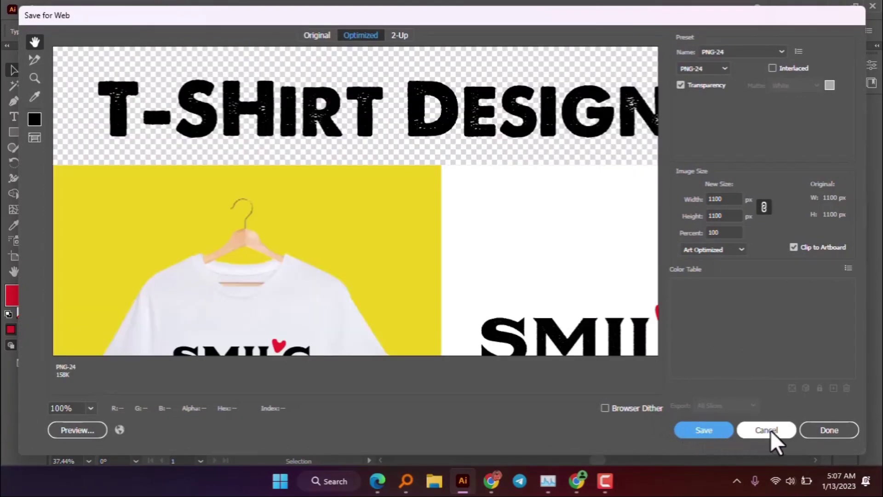
click(771, 430)
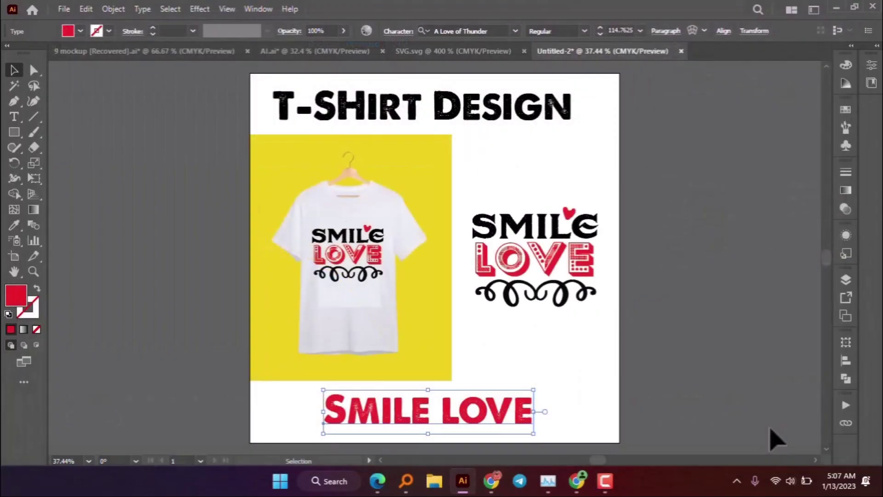
- Move the title, t-shirt mockup and SMILE LOVE text off the artboard
scroll(637, 295, down, 2)
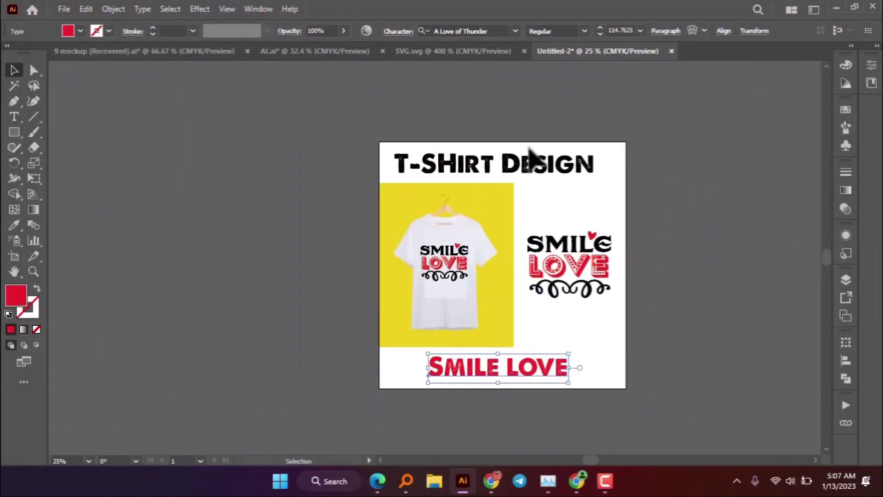
drag(532, 155, 522, 92)
drag(479, 276, 194, 244)
drag(493, 368, 699, 412)
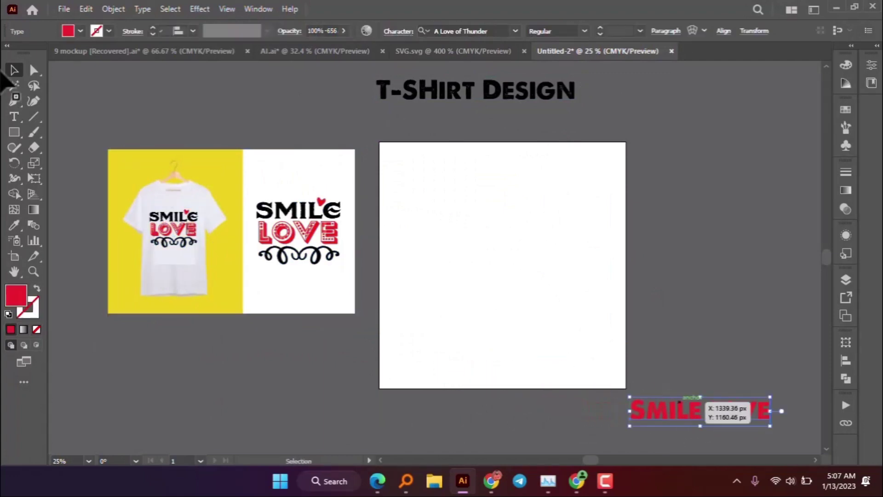
- Draw a rectangle covering the artboard and fill it with sampled white
click(14, 132)
drag(370, 136, 634, 392)
key(i)
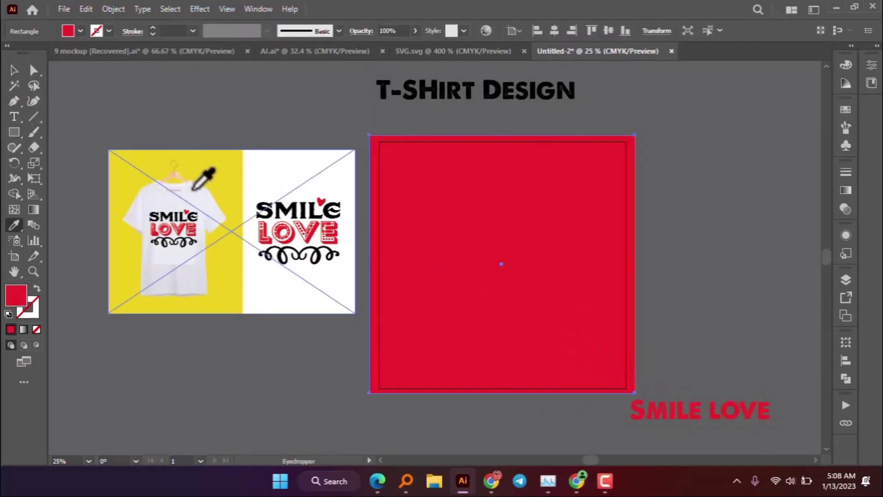
click(270, 164)
key(v)
click(704, 211)
- Put the mockup back on the artboard, bring it to front, and centre it
drag(265, 237, 510, 265)
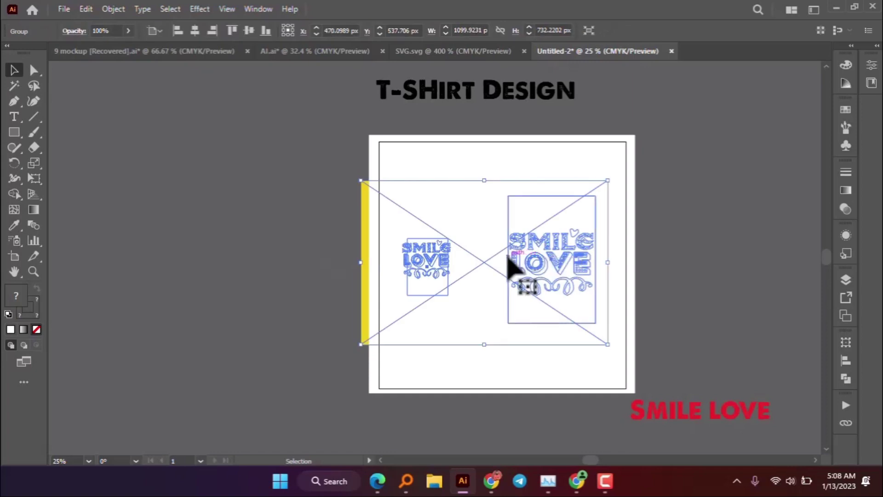
right_click(508, 260)
mouse_move(558, 206)
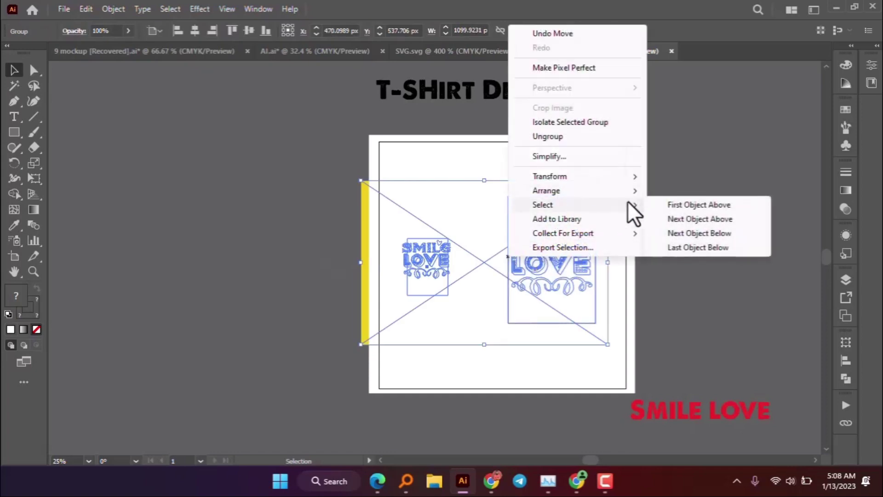
mouse_move(595, 201)
click(690, 203)
mouse_move(558, 235)
mouse_down()
mouse_move(571, 237)
mouse_move(542, 233)
mouse_move(554, 229)
mouse_up()
scroll(823, 250, up, 5)
scroll(704, 220, down, 5)
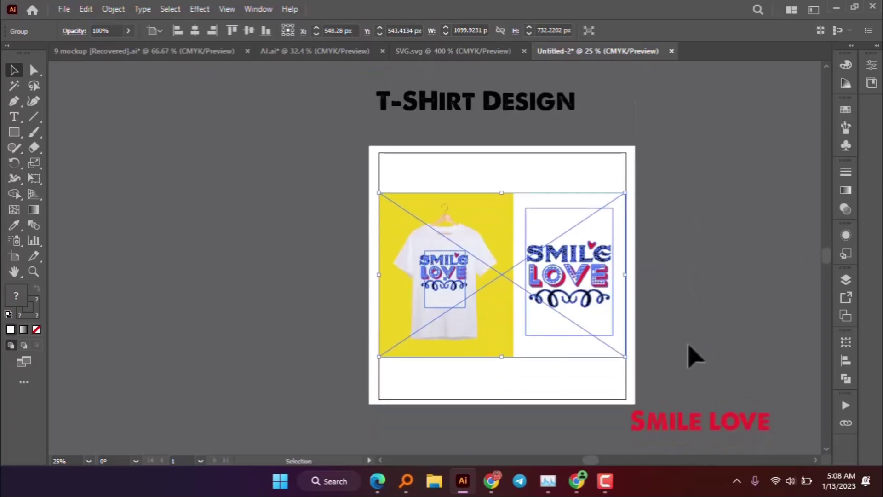
click(706, 444)
- Place SMILE LOVE below the mockup and bring it to front
drag(656, 425, 503, 385)
right_click(501, 376)
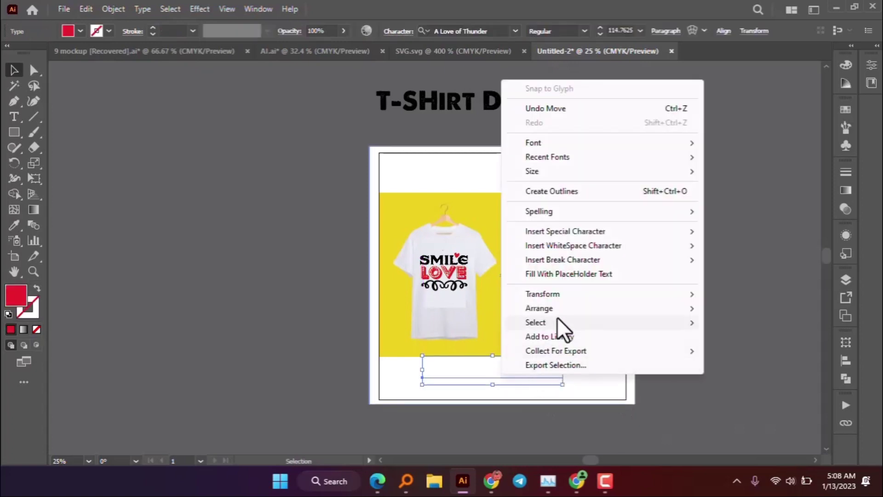
mouse_move(558, 309)
click(748, 308)
drag(536, 375, 543, 389)
- Move the title to the artboard top, bring it to front, and resize it to fit
drag(540, 111, 558, 181)
right_click(553, 172)
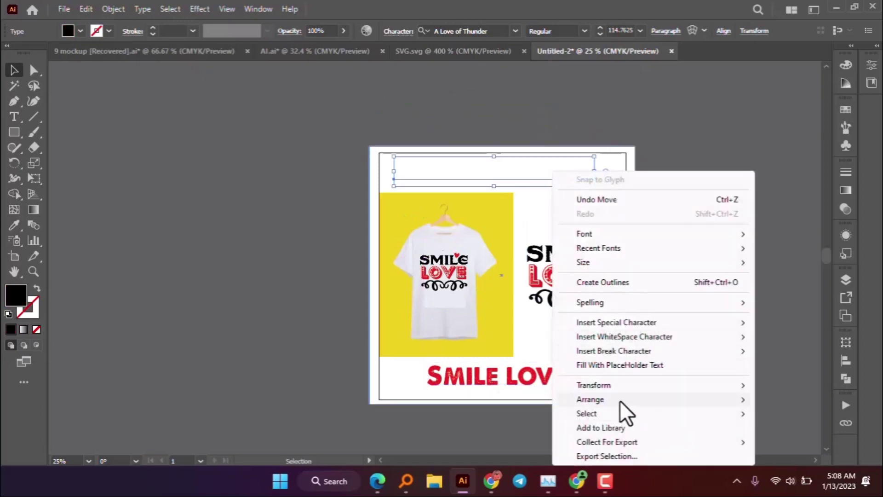
mouse_move(582, 404)
click(536, 399)
click(591, 197)
drag(584, 186, 570, 182)
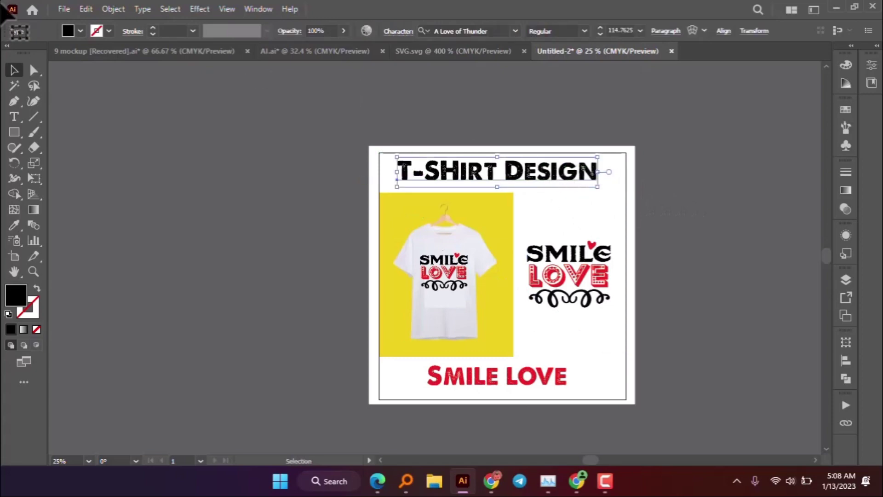
click(65, 9)
- Save for Web as a 1100×1100 PNG-24 named Untitled-2 in the Masterbundle folder
mouse_move(92, 263)
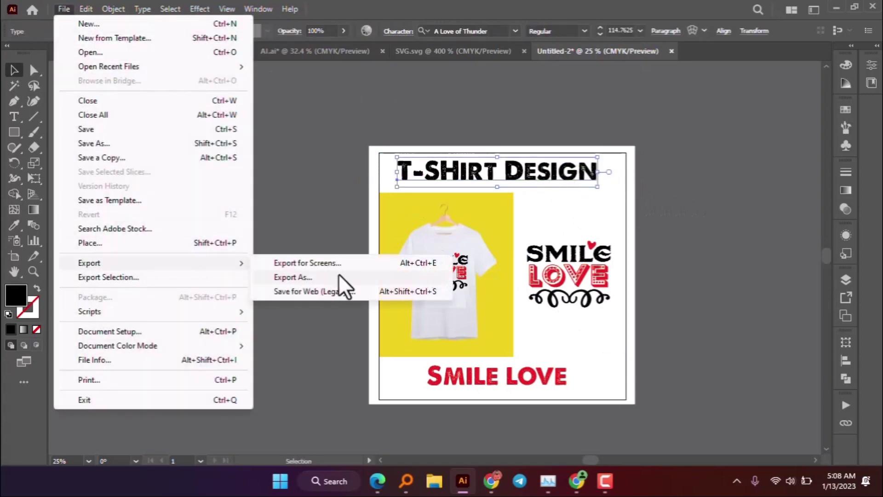
click(317, 291)
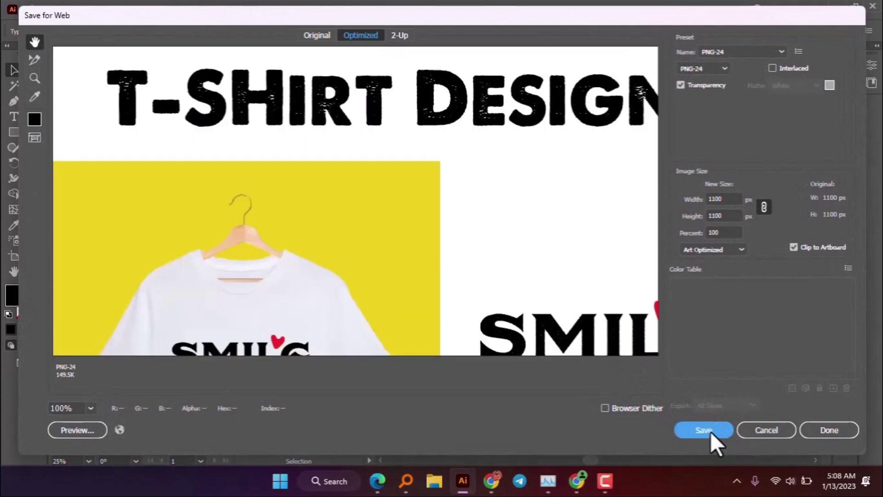
click(704, 430)
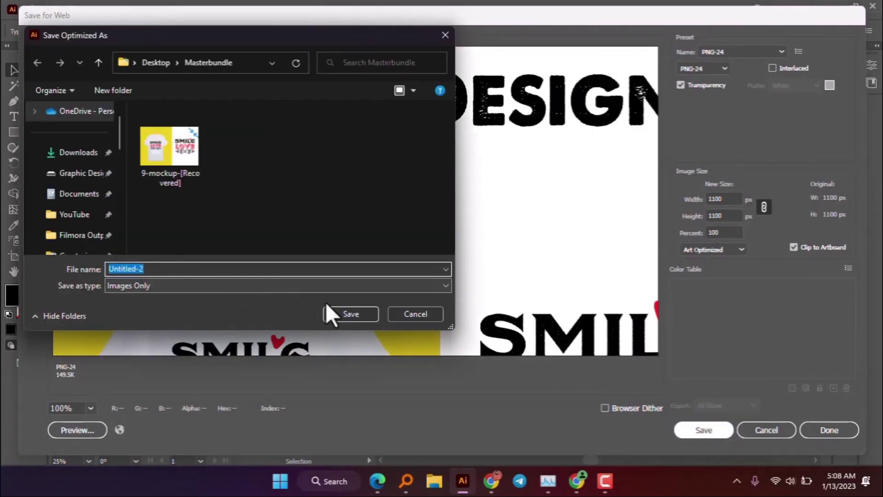
click(347, 313)
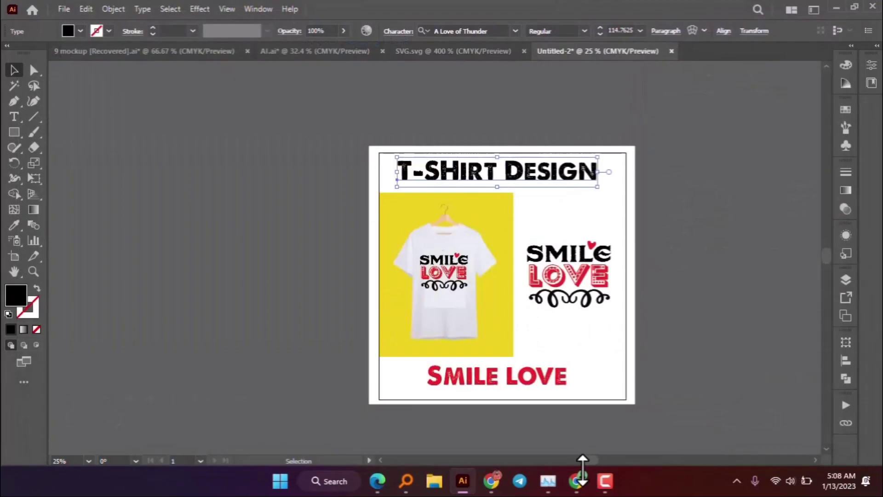
click(581, 444)
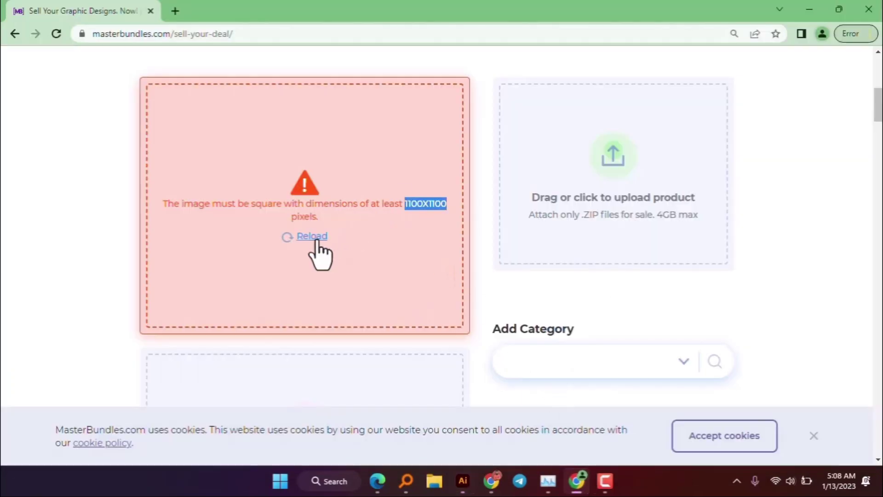
- Reload the rejected slot, upload Untitled-2 as Preview Image #1, then minimize Chrome and Illustrator
click(317, 243)
click(320, 268)
click(158, 197)
click(339, 287)
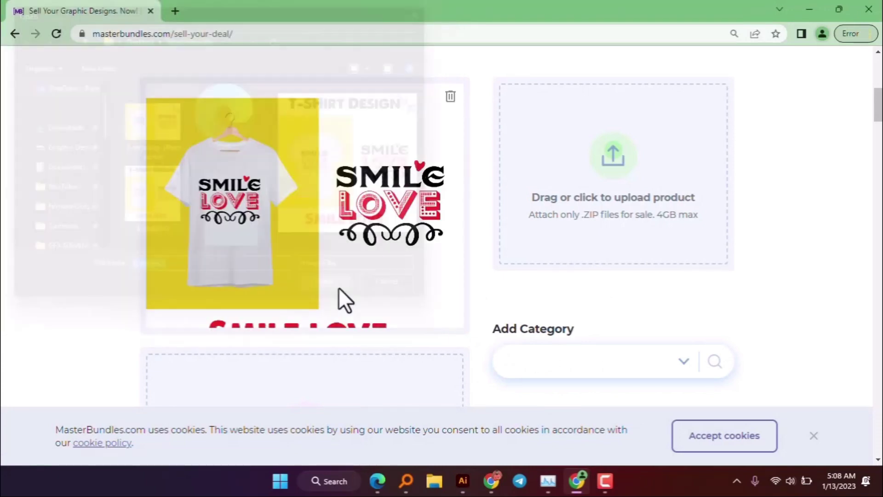
click(809, 10)
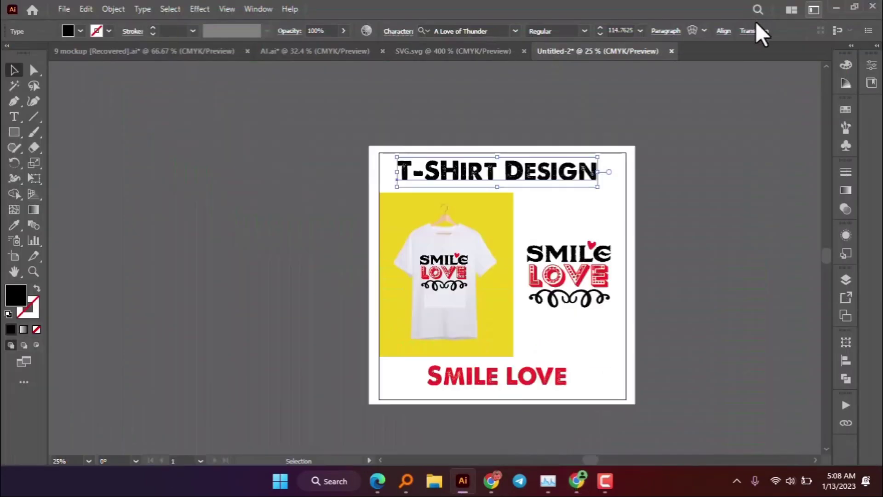
click(835, 10)
click(809, 11)
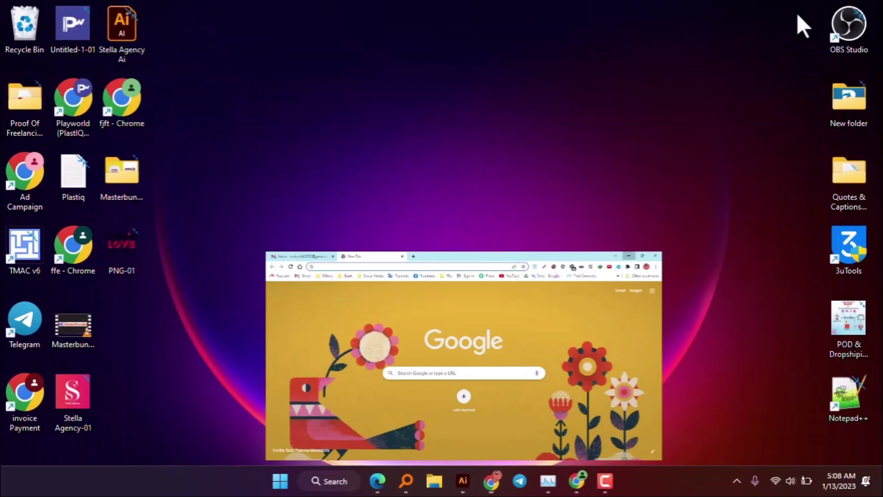
- Open the Masterbundle folder on the Desktop in File Explorer
double_click(120, 174)
click(122, 170)
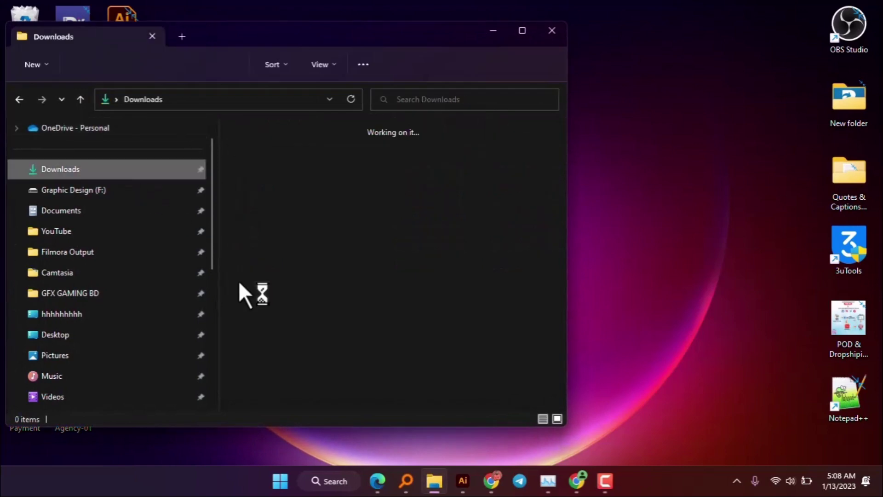
click(87, 101)
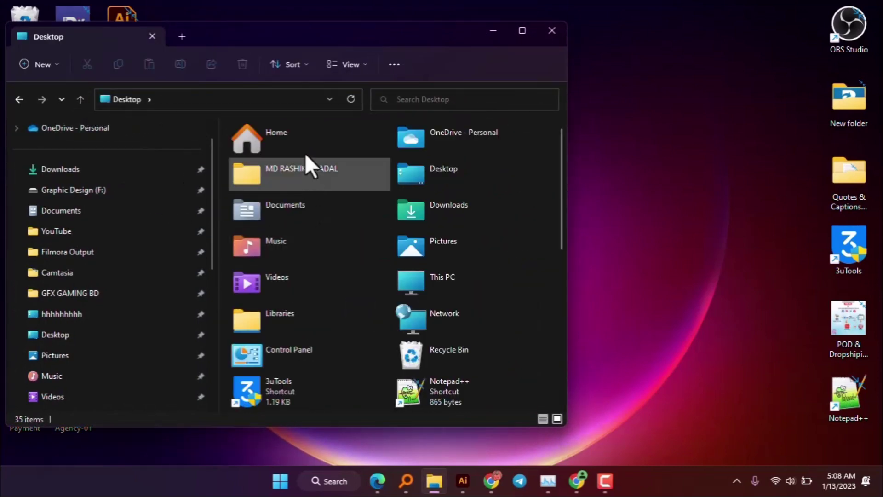
click(92, 333)
double_click(267, 161)
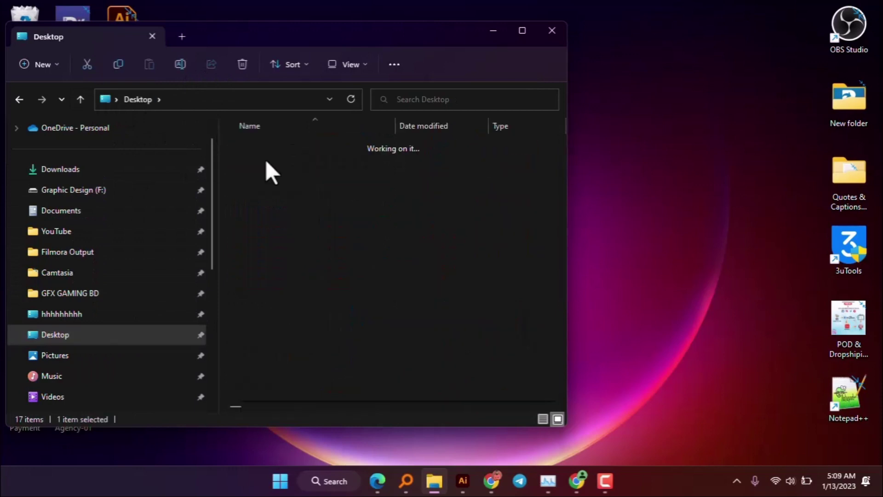
- Compress the Ai, DXF, EPS, PDF and SVG files into a ZIP with the default name
drag(281, 301, 257, 223)
click(268, 323)
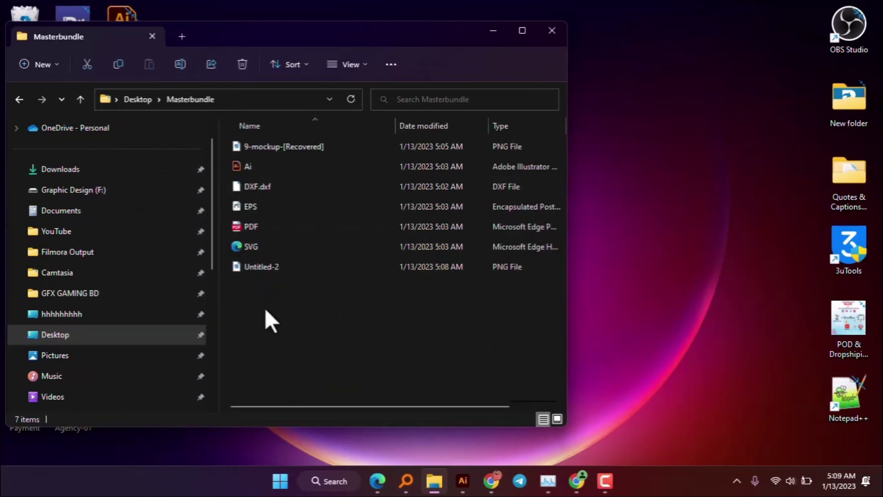
drag(228, 162, 272, 238)
right_click(268, 218)
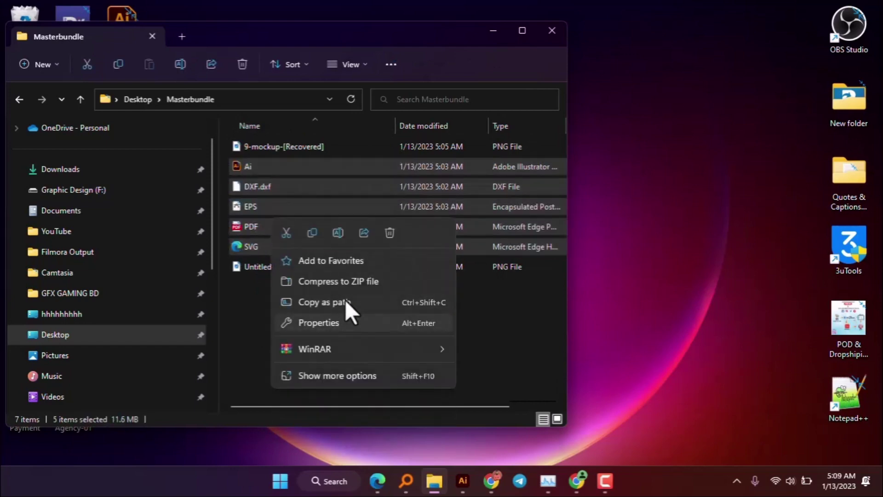
click(349, 281)
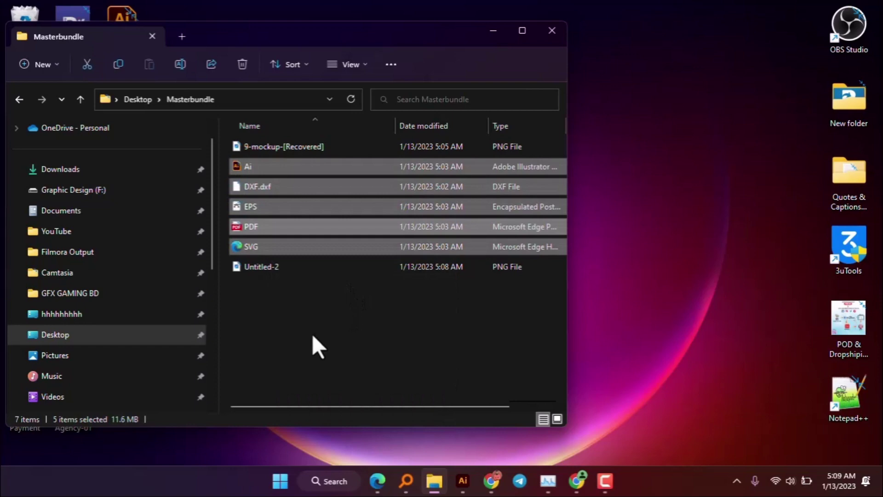
click(420, 360)
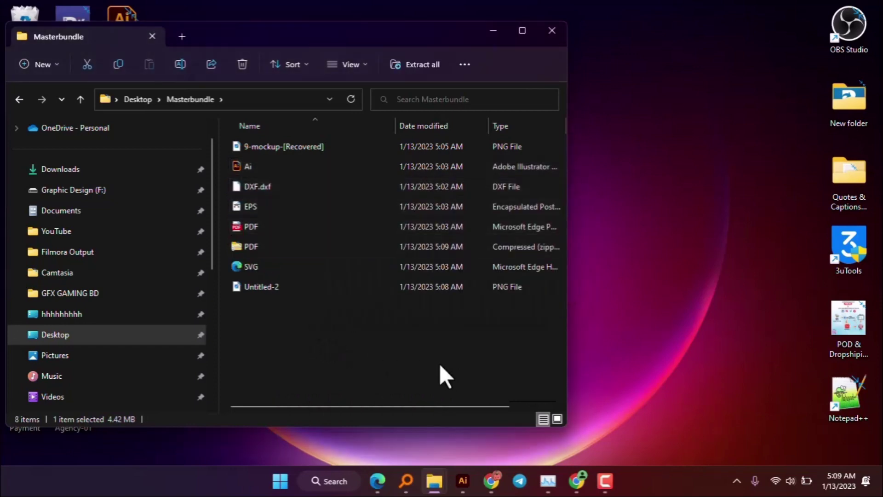
click(577, 481)
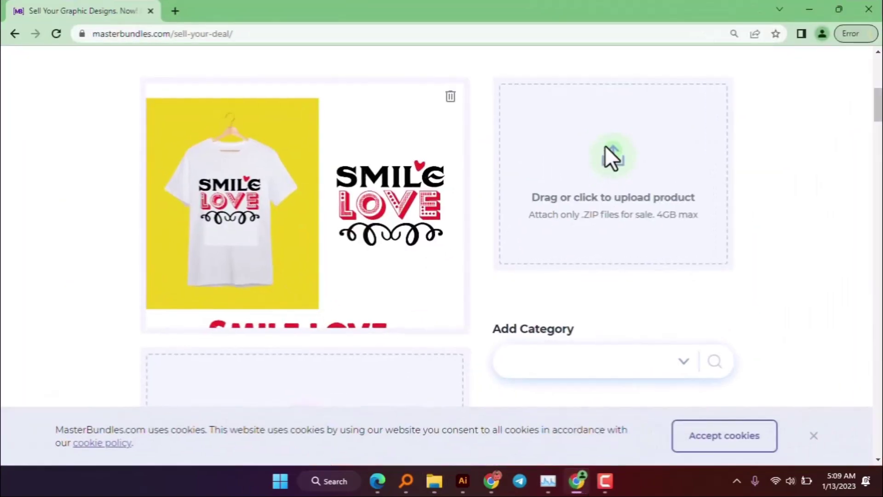
- Upload PDF.zip as the product file
click(605, 154)
click(148, 106)
click(336, 291)
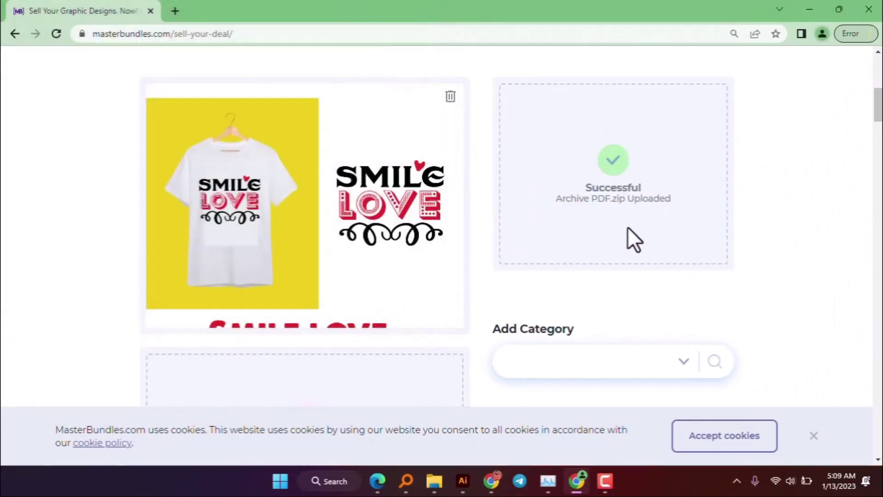
scroll(547, 250, down, 3)
- Set the product category to Graphics > Illustrations
click(545, 244)
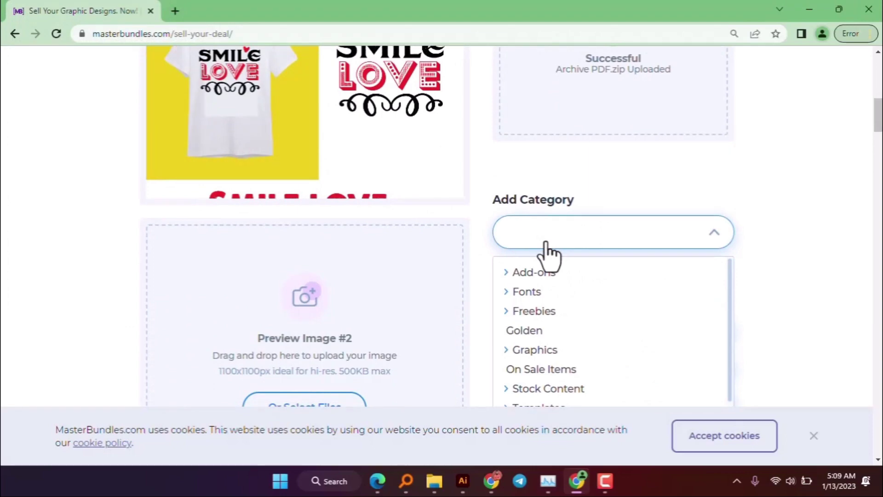
click(542, 354)
scroll(583, 361, down, 3)
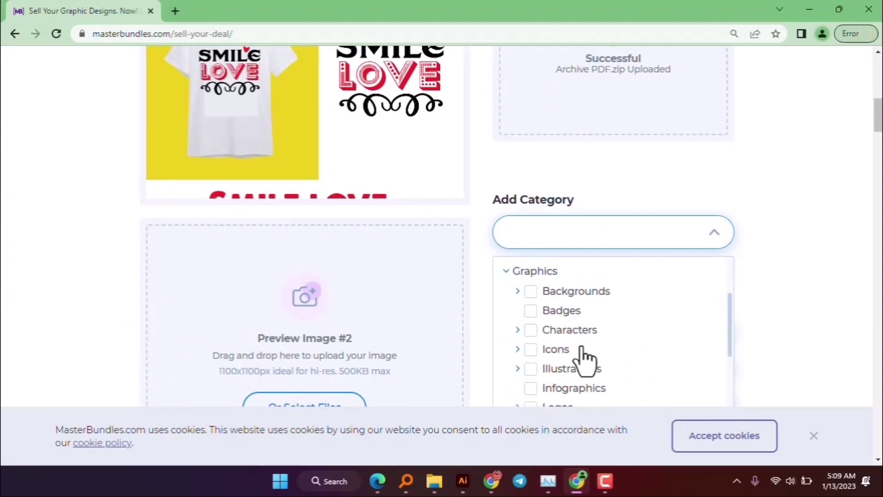
click(571, 327)
scroll(584, 364, down, 3)
scroll(581, 357, up, 3)
scroll(579, 351, up, 2)
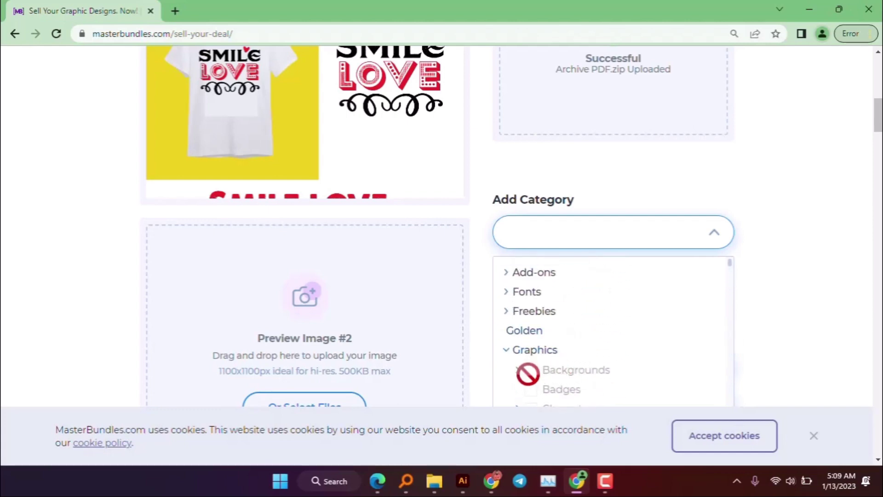
scroll(587, 373, down, 8)
scroll(617, 375, down, 6)
scroll(619, 373, down, 2)
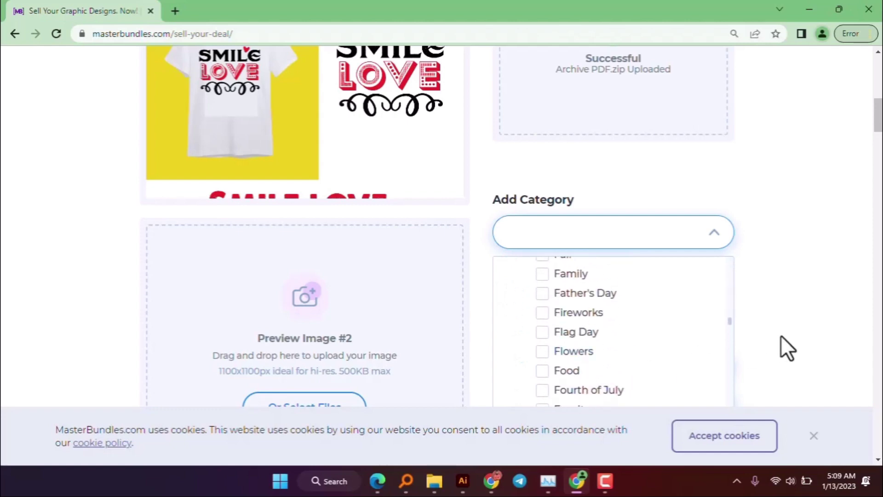
click(780, 338)
scroll(644, 315, down, 3)
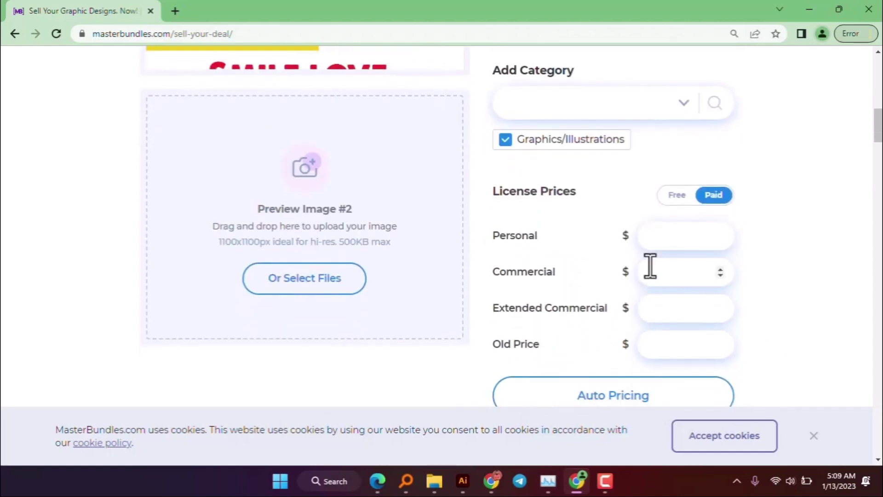
- Keep licensing Paid and auto-fill prices of $12, $13, $21 with a $61 old price
click(678, 195)
click(712, 196)
drag(699, 231, 729, 233)
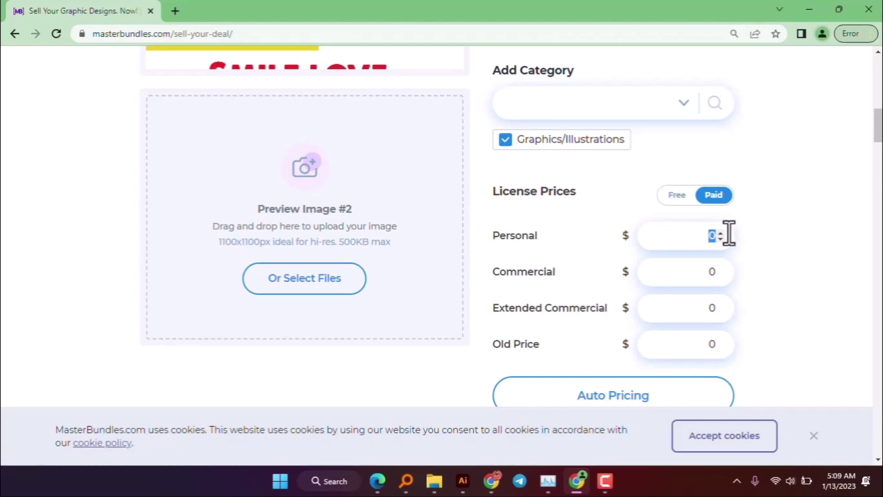
click(627, 401)
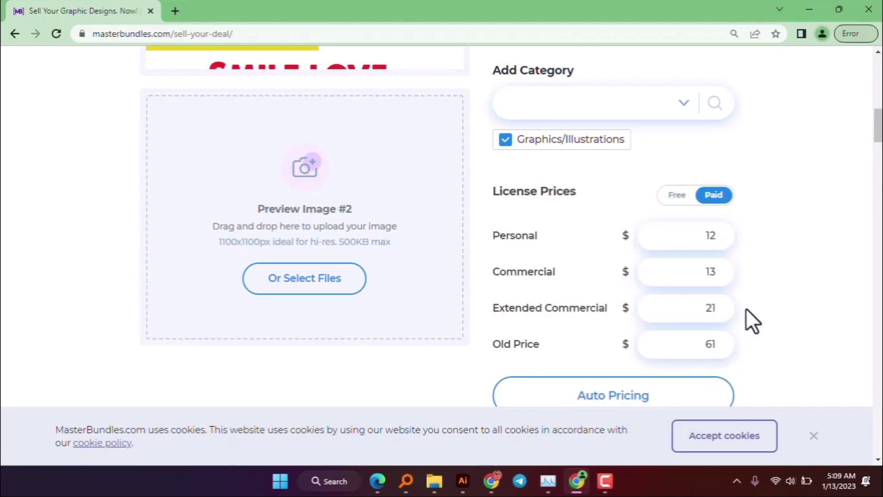
scroll(744, 317, down, 4)
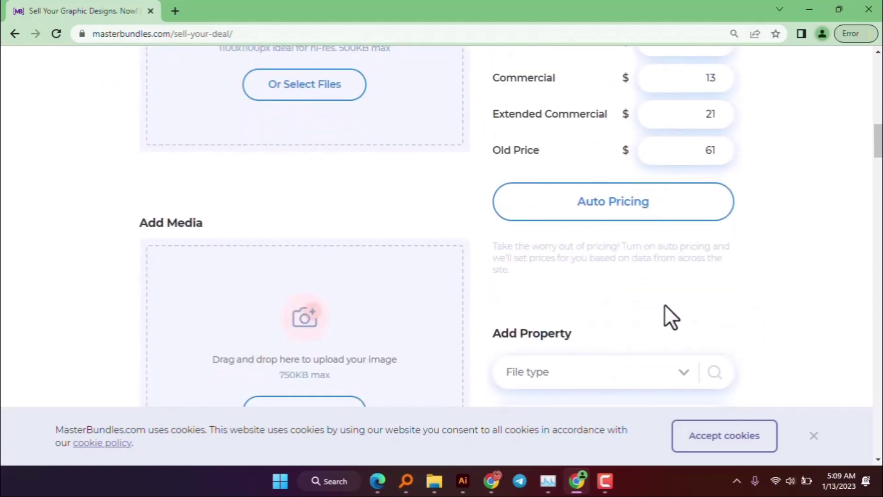
- Upload the Untitled-2 image into the media section
scroll(489, 308, down, 4)
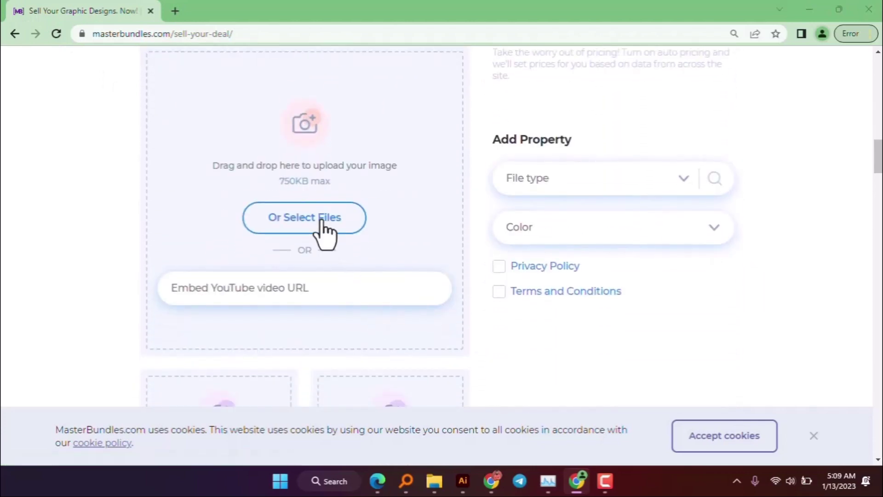
click(322, 222)
click(161, 215)
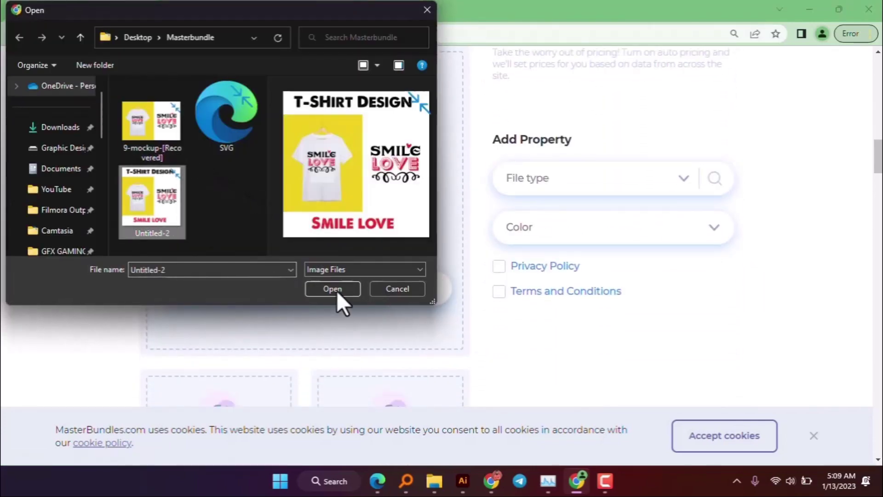
click(340, 295)
- Tag the listing with the AI and DXF file types
click(603, 177)
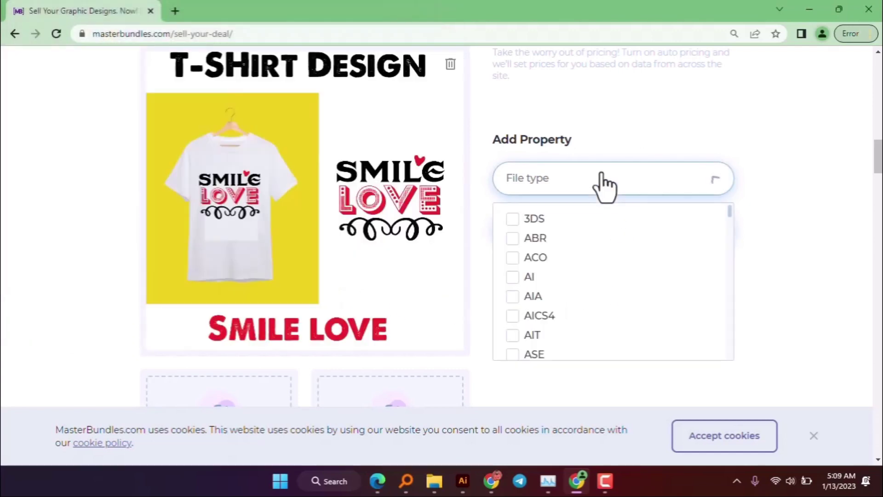
click(529, 276)
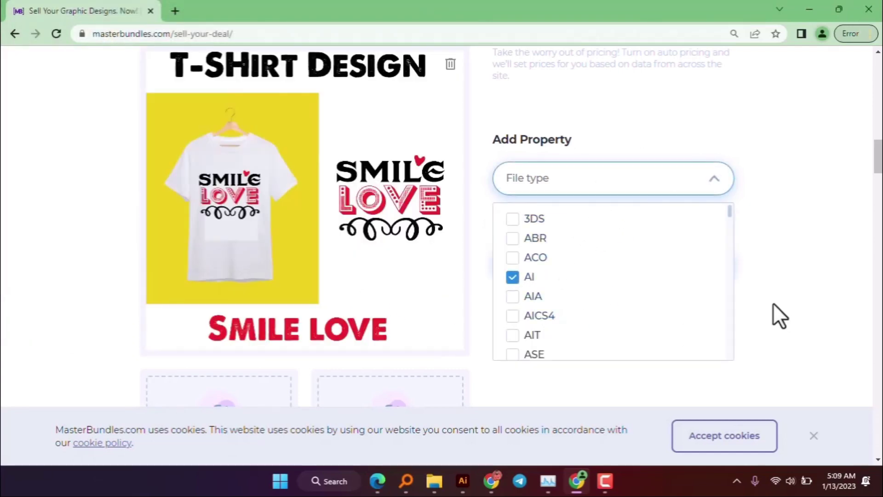
click(788, 297)
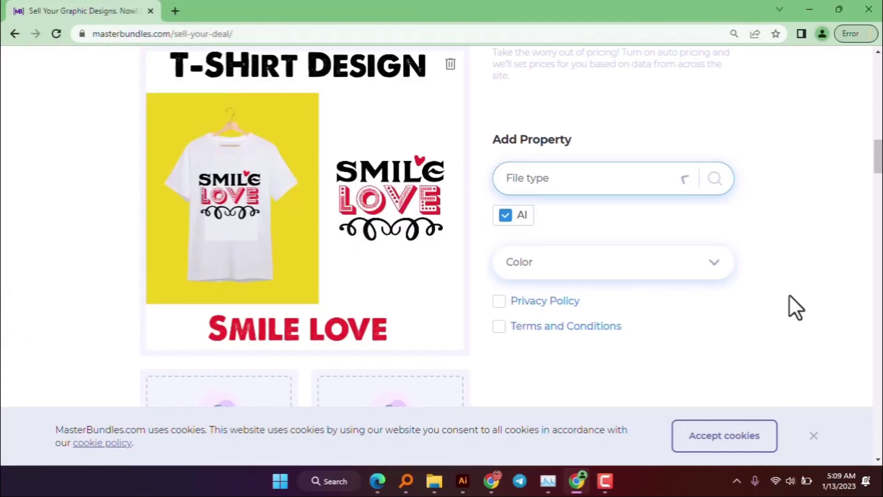
click(554, 193)
scroll(549, 307, down, 5)
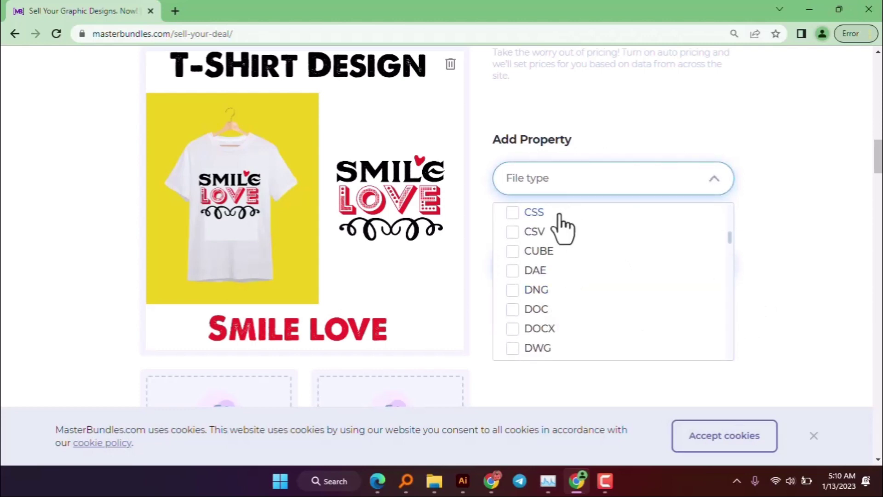
scroll(583, 324, down, 3)
scroll(569, 312, up, 2)
click(550, 304)
scroll(566, 308, down, 4)
scroll(568, 304, down, 5)
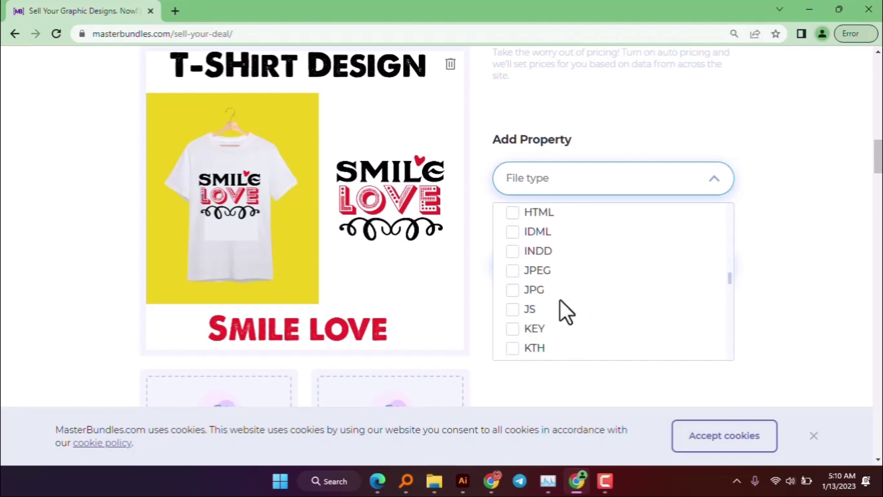
click(560, 184)
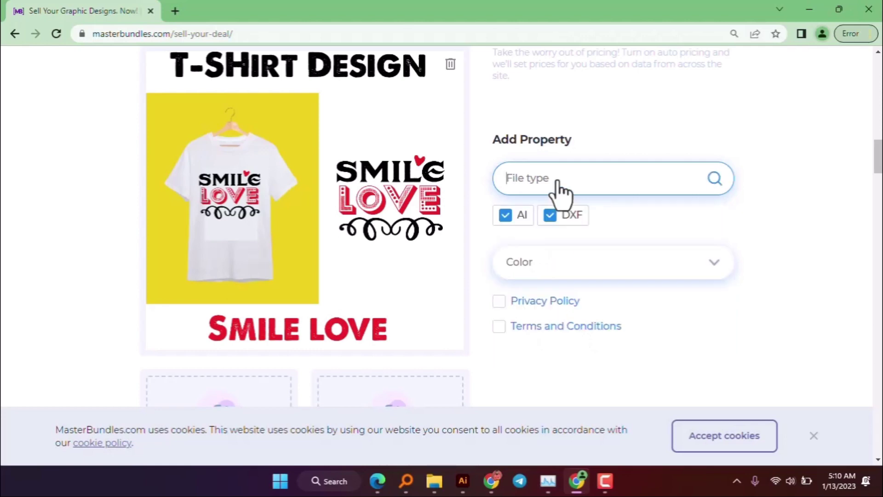
- Add PNG as a file type, then search the file-type list for PDF and EPS
text(png)
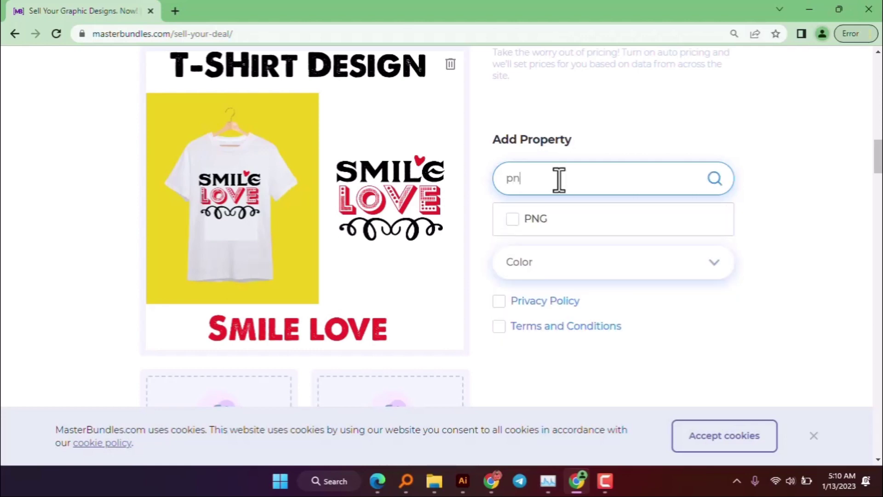
click(525, 219)
key(BackSpace)
key(BackSpace)
text(pdf)
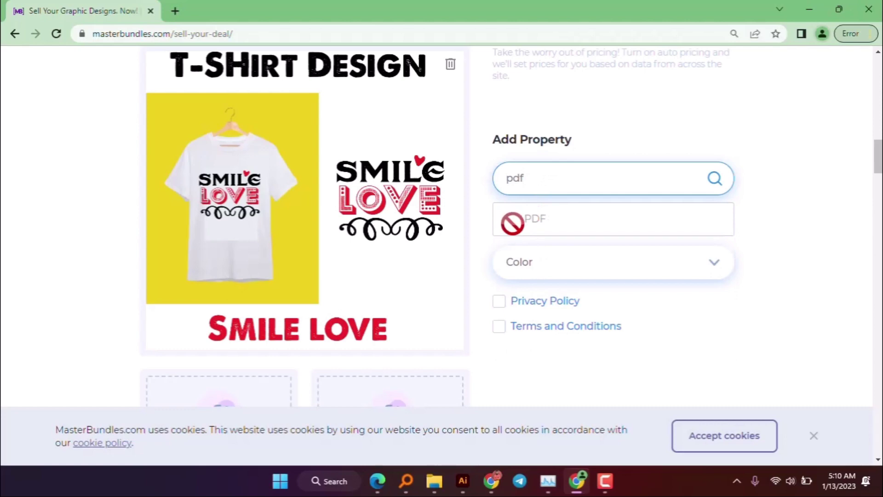
key(BackSpace)
key(BackSpace)
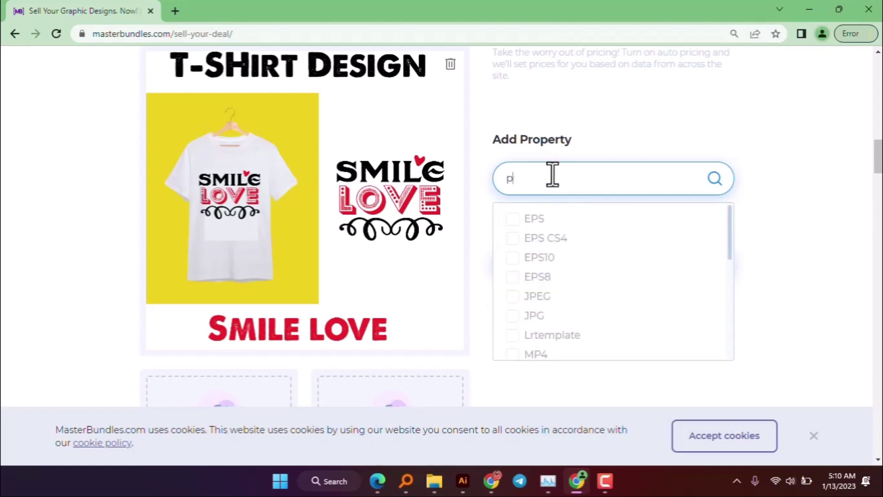
key(BackSpace)
text(eps)
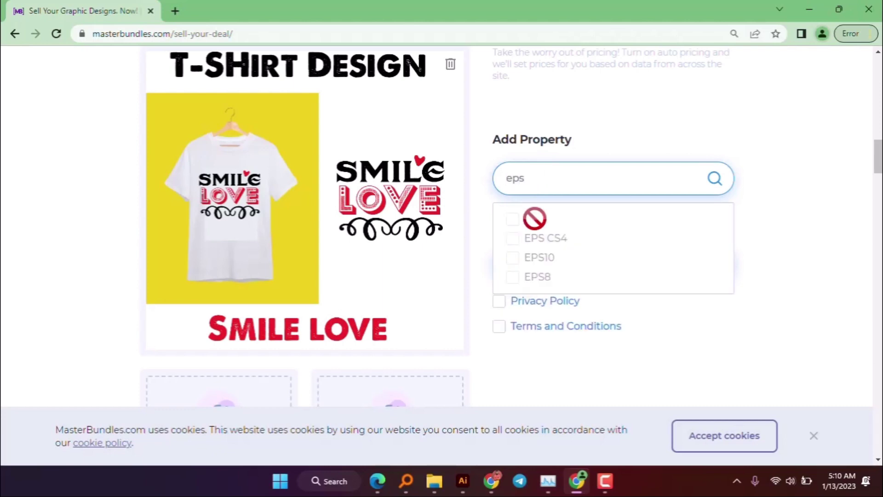
click(739, 262)
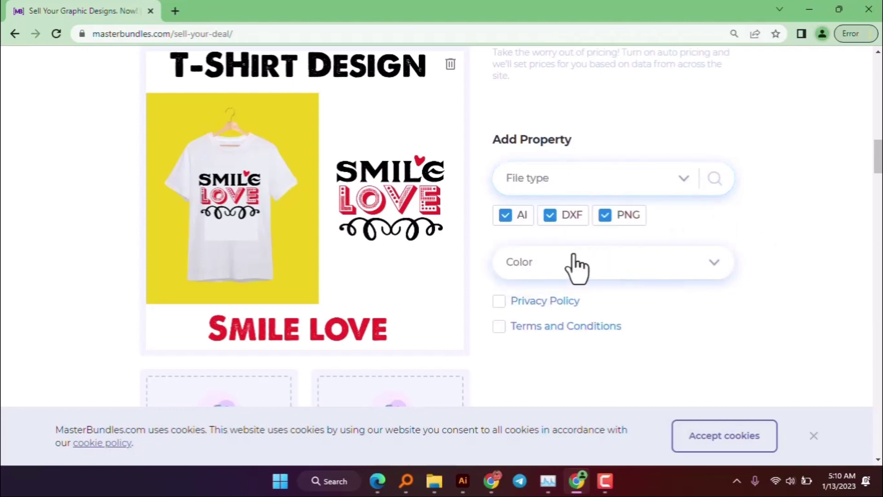
- Tag the design colours as black and red
click(616, 266)
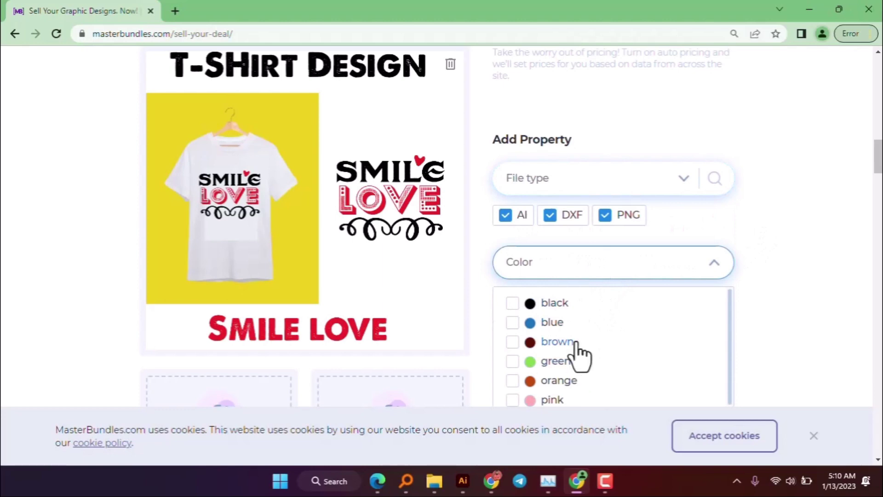
click(555, 305)
scroll(566, 379, down, 1)
click(587, 391)
click(780, 341)
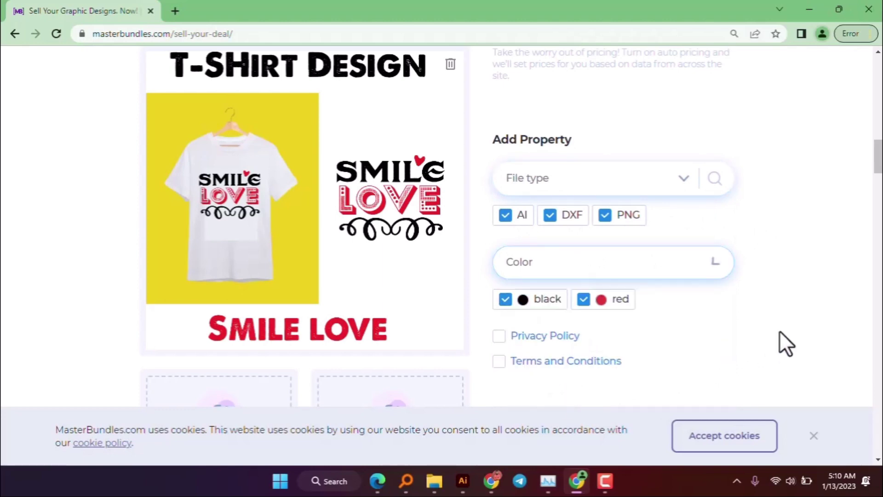
- Review the Privacy Policy and Terms and Conditions pages, then tick both agreement boxes
scroll(765, 331, down, 3)
click(568, 207)
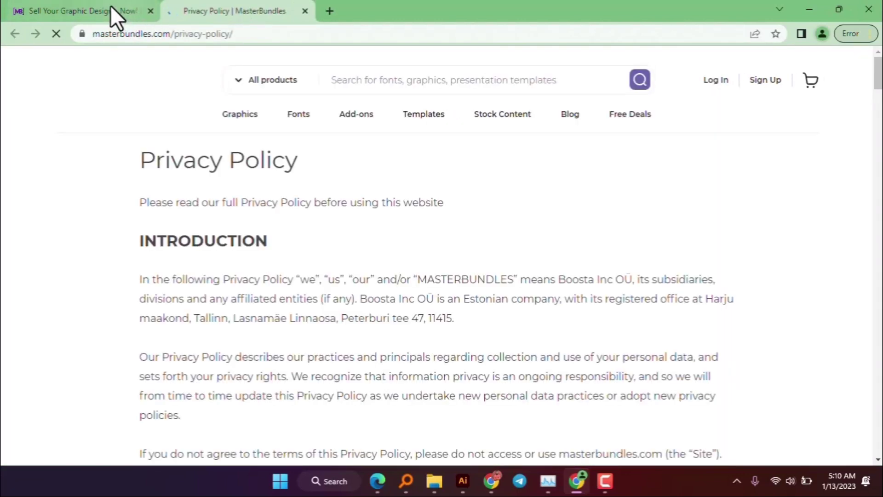
click(111, 10)
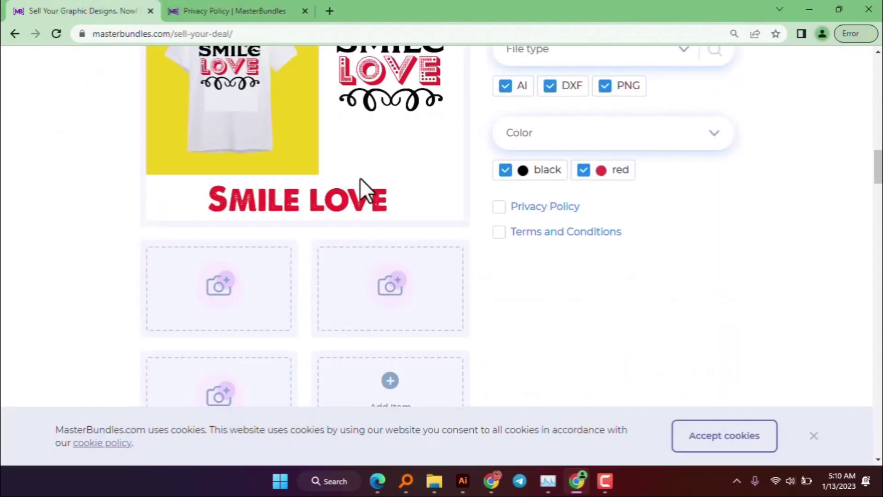
click(556, 235)
click(75, 10)
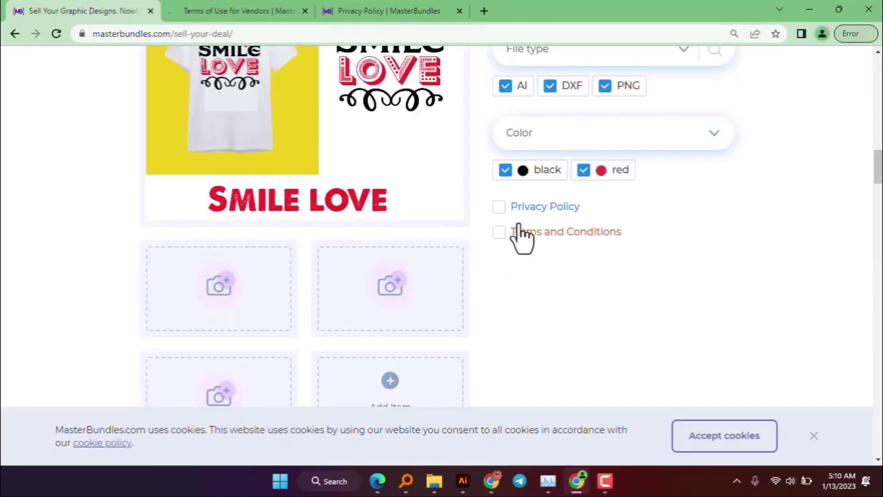
click(499, 207)
click(499, 233)
scroll(488, 258, down, 1)
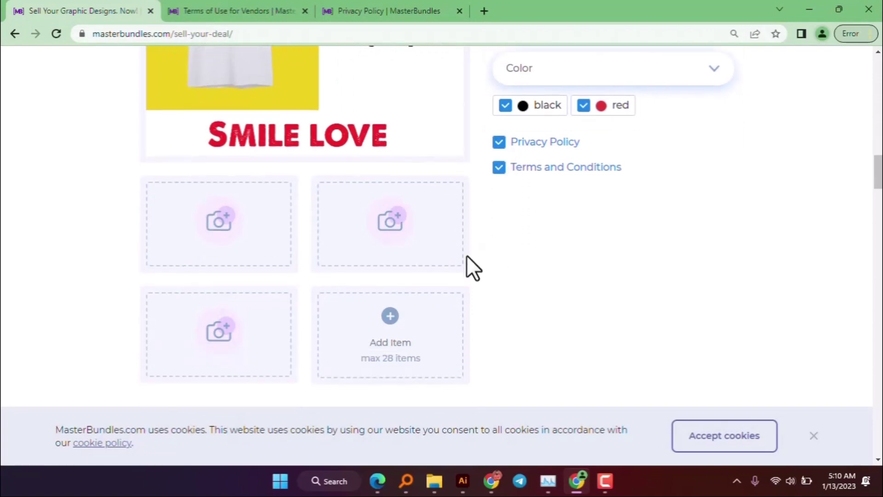
- Upload Untitled-2 from Desktop > Masterbundle into the first gallery image slot
click(219, 250)
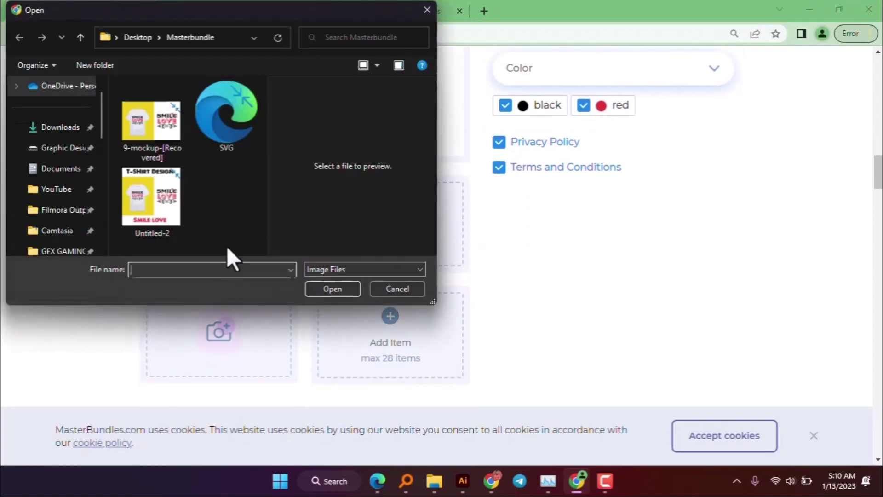
click(81, 40)
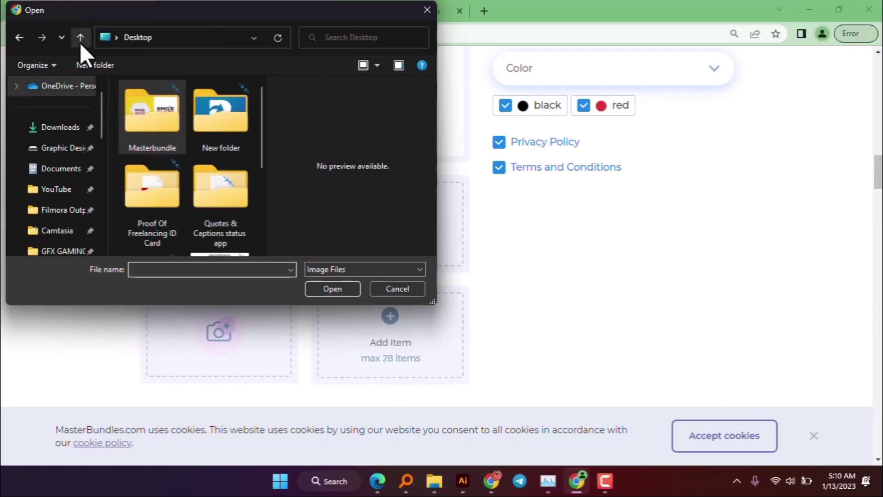
double_click(158, 138)
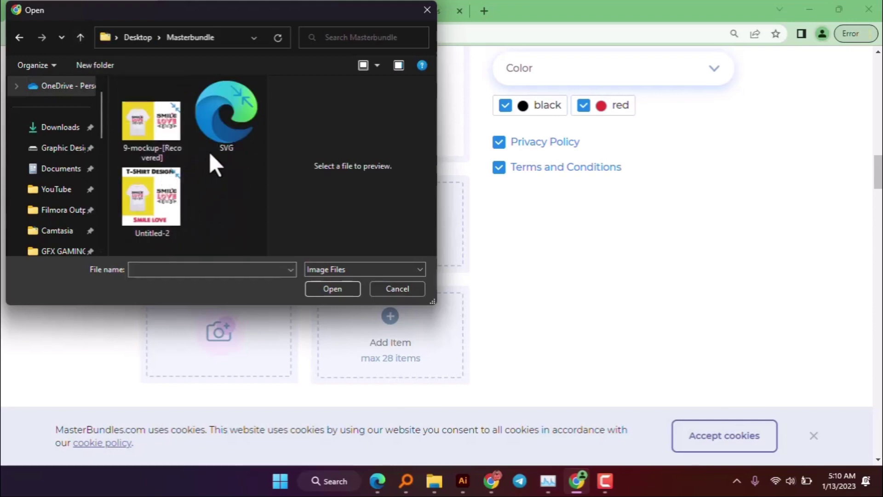
click(167, 201)
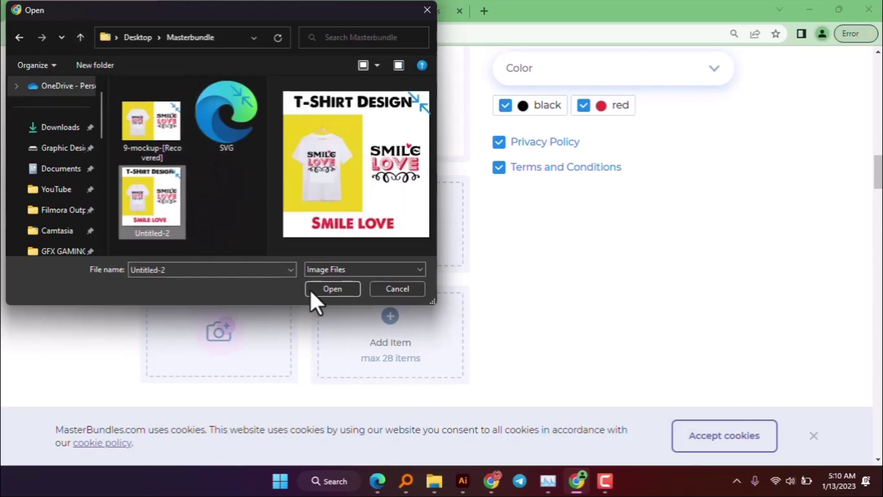
click(332, 289)
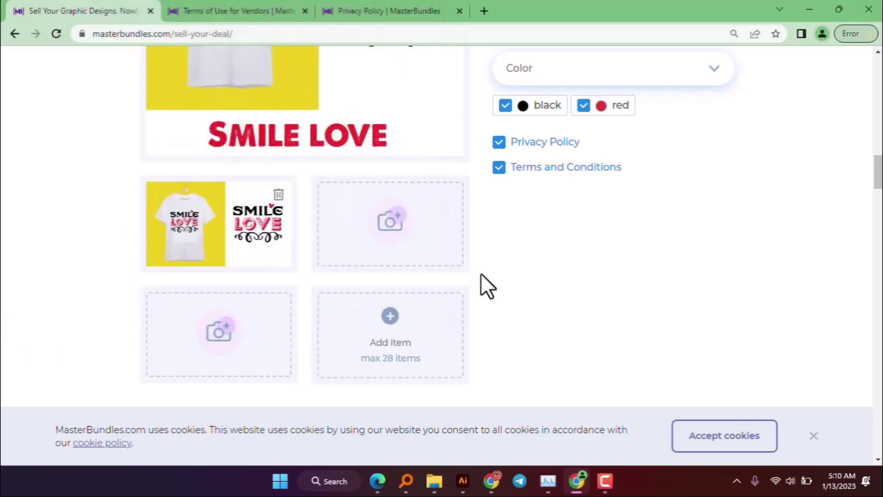
scroll(518, 310, down, 4)
scroll(517, 325, down, 3)
- Try Untitled-2 as the Pinterest Image, which is rejected as not 1000X1500
click(322, 341)
click(152, 201)
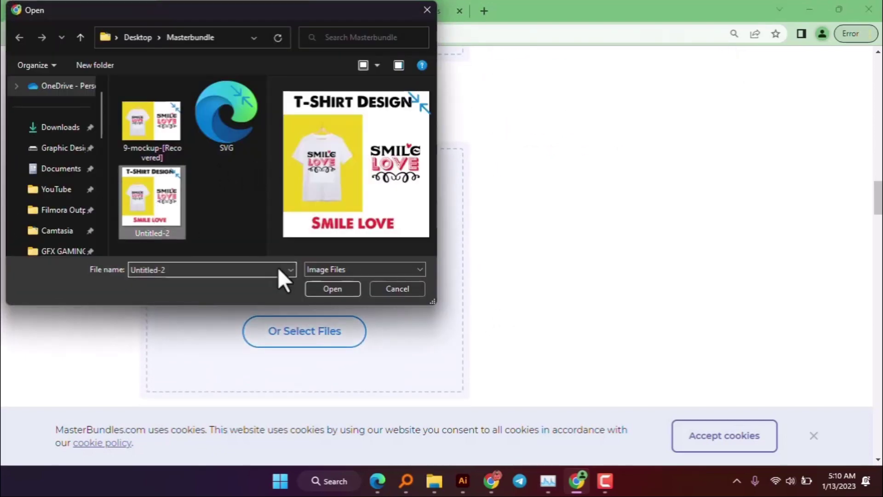
click(333, 288)
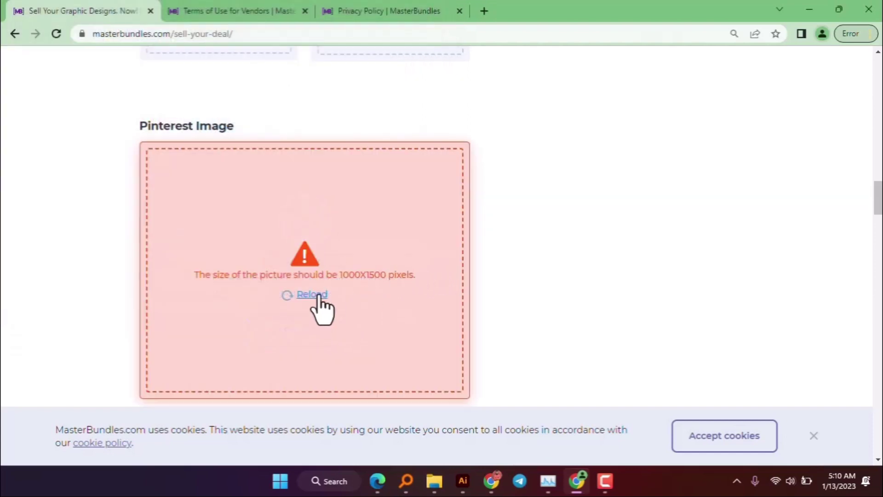
scroll(363, 262, down, 4)
scroll(375, 281, up, 5)
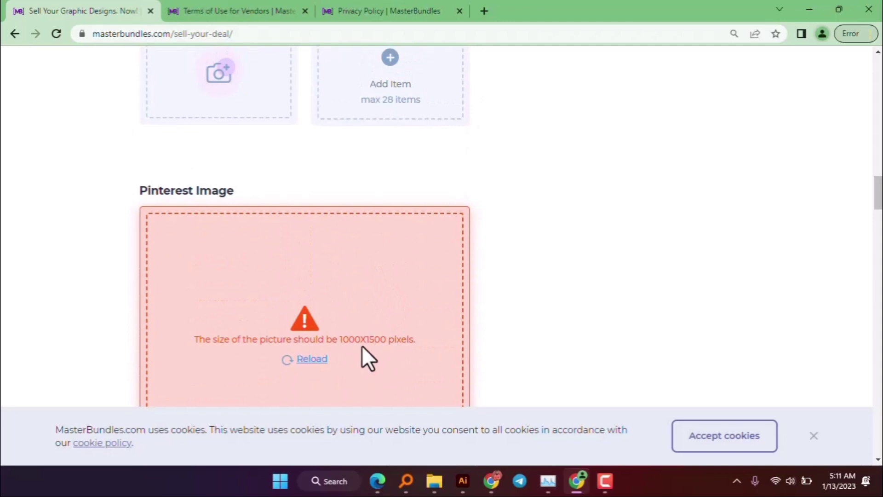
- Open ResizePixel from the Pixel Converter bookmark and upload Untitled-2 from the Masterbundle folder
click(492, 481)
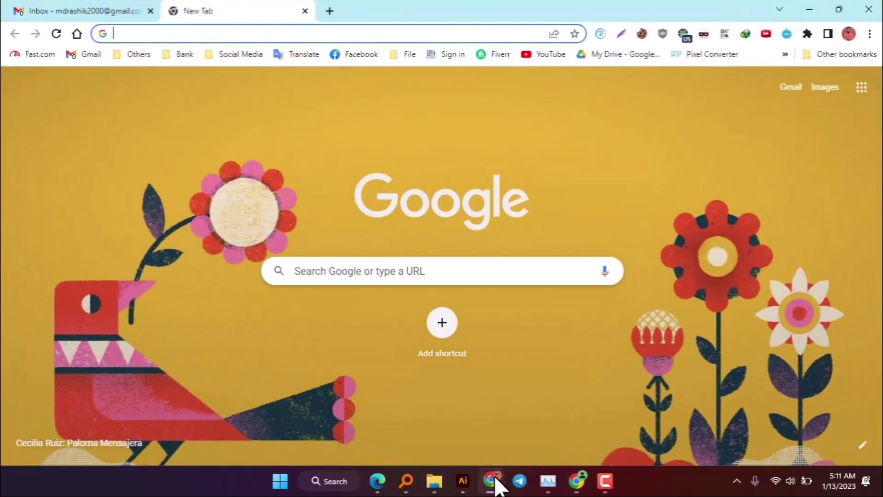
click(716, 54)
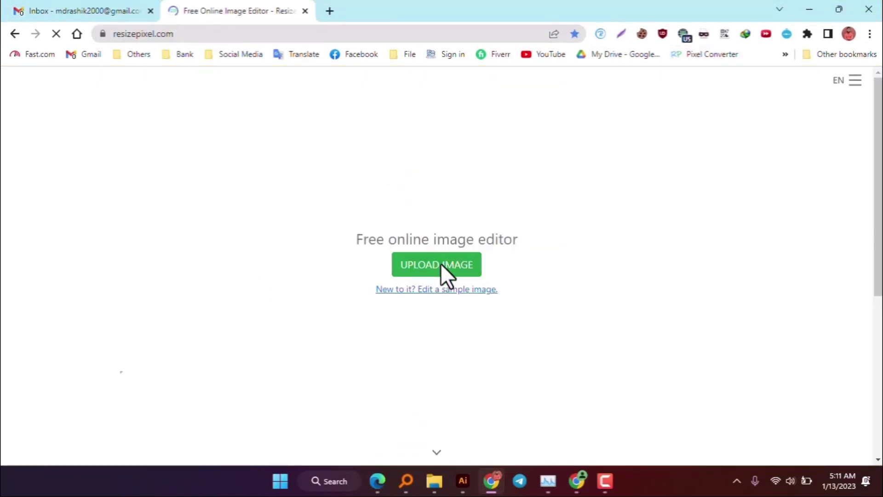
click(438, 267)
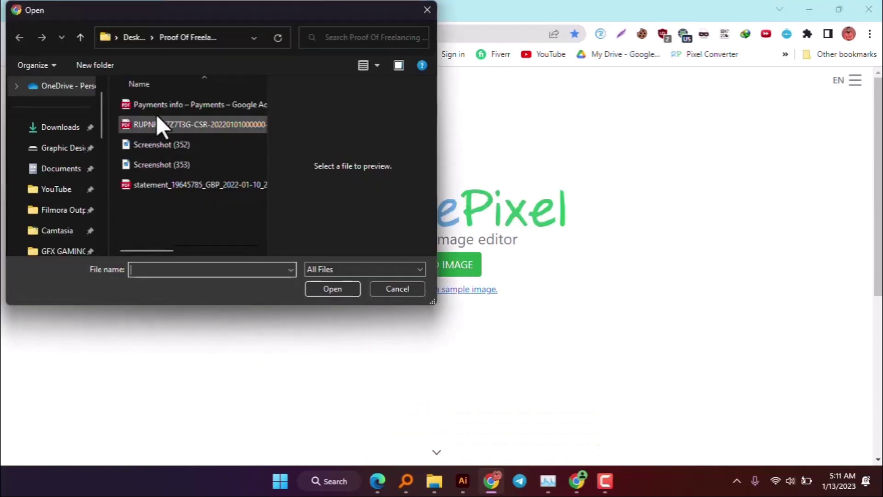
click(170, 165)
click(159, 145)
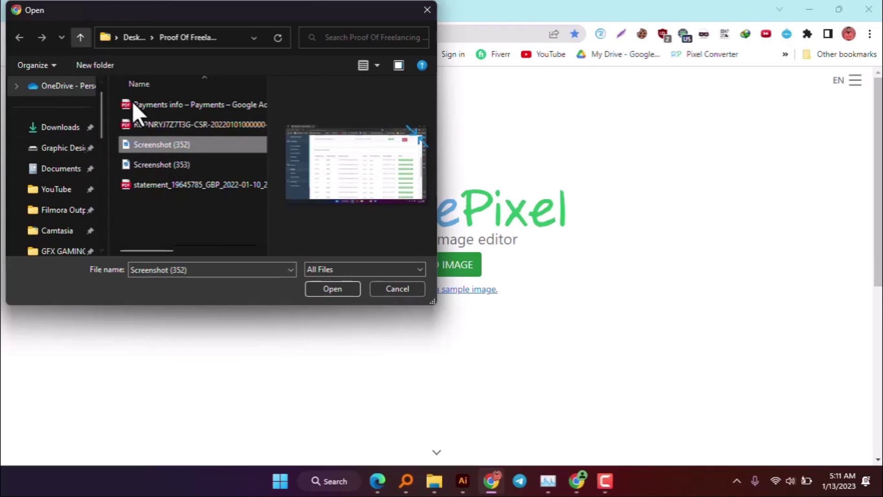
double_click(143, 114)
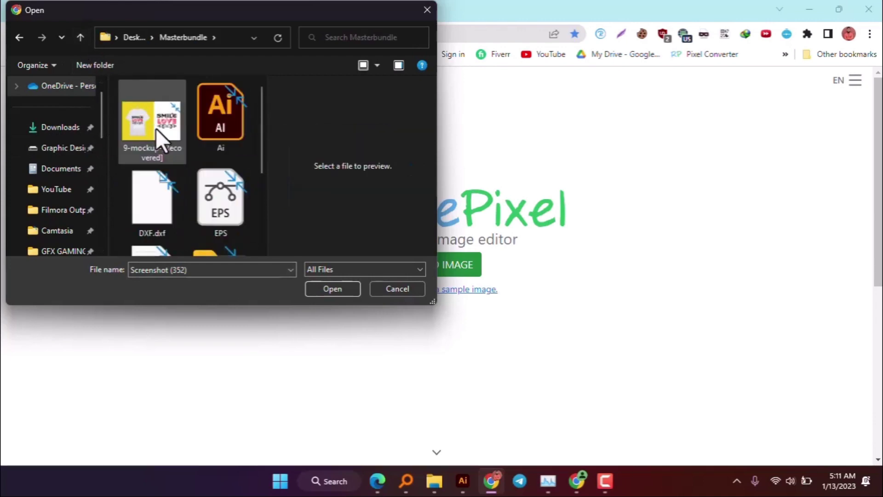
click(160, 132)
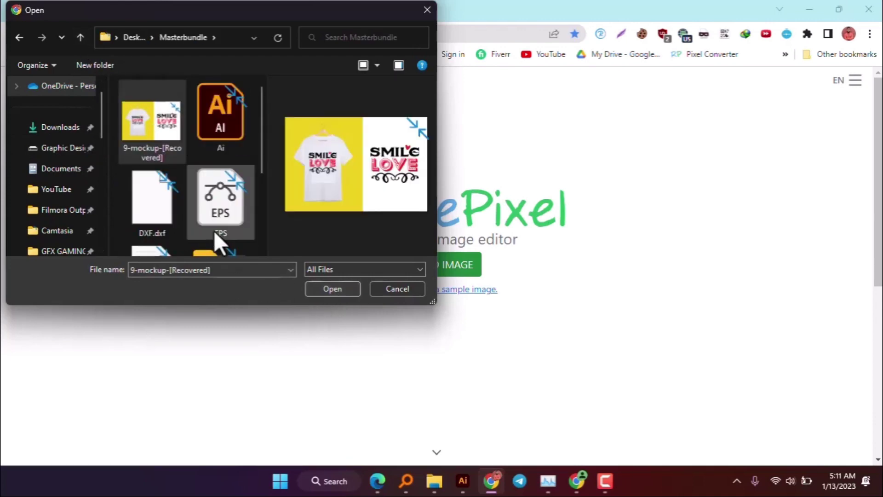
scroll(216, 235, down, 3)
click(217, 208)
click(329, 290)
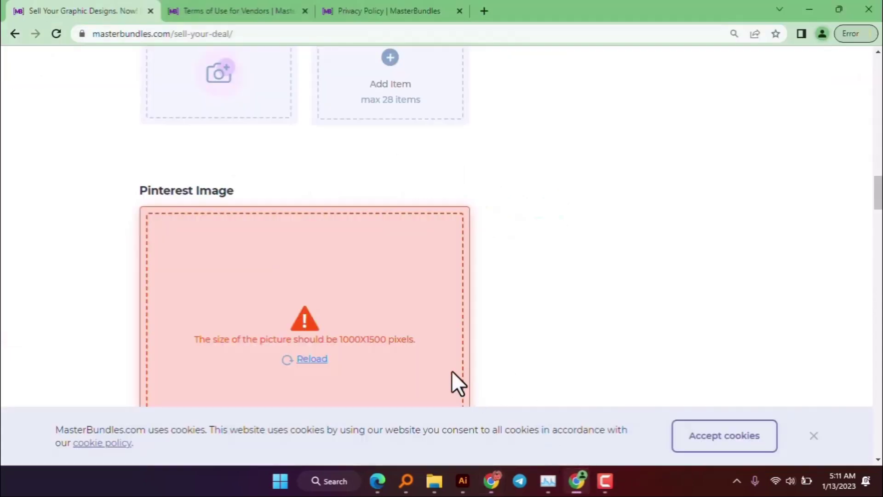
drag(341, 339, 382, 340)
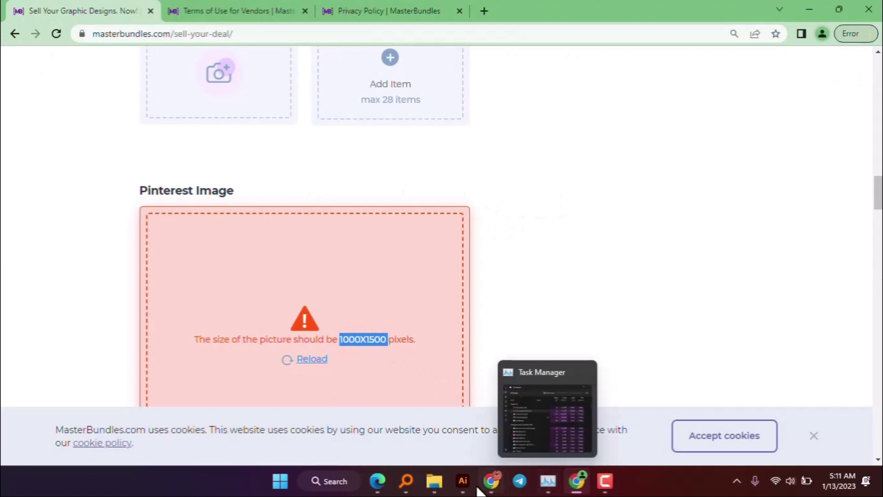
click(485, 428)
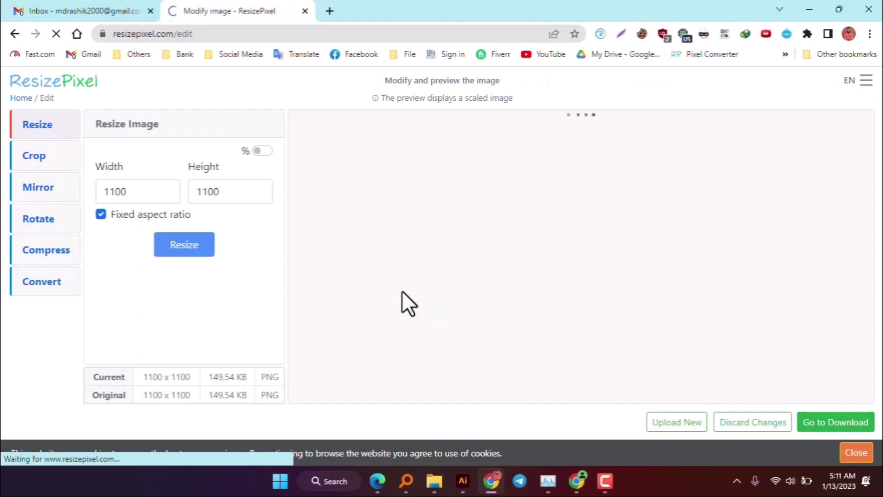
- Turn off fixed aspect ratio and resize the image to 1000 × 1500 pixels
double_click(115, 191)
text(1)
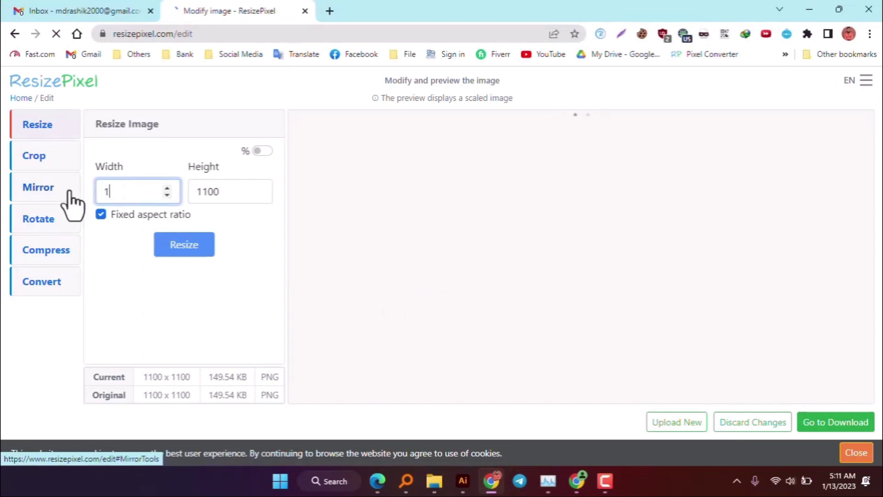
text(1000)
key(Tab)
text(1500)
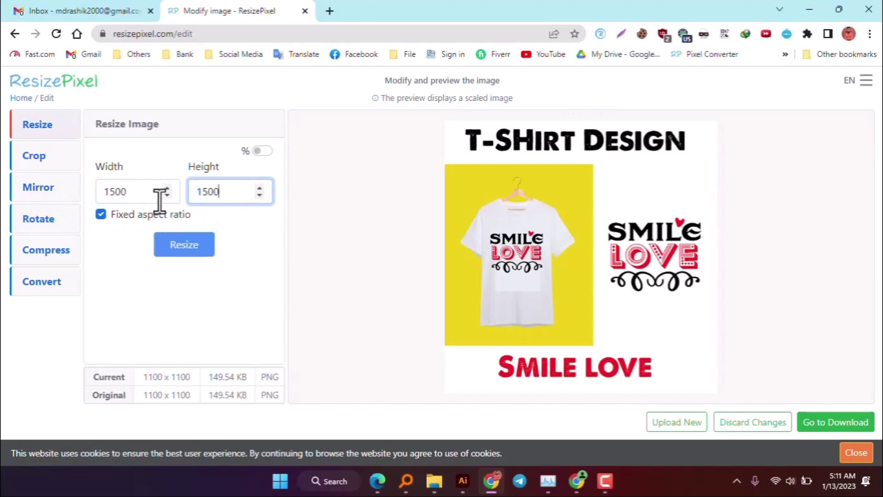
drag(134, 192, 91, 186)
click(121, 213)
text(100)
click(187, 243)
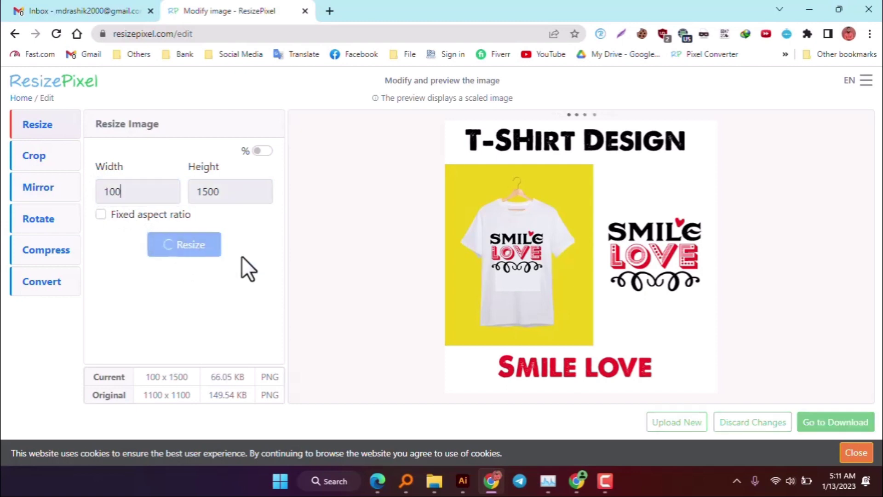
click(137, 191)
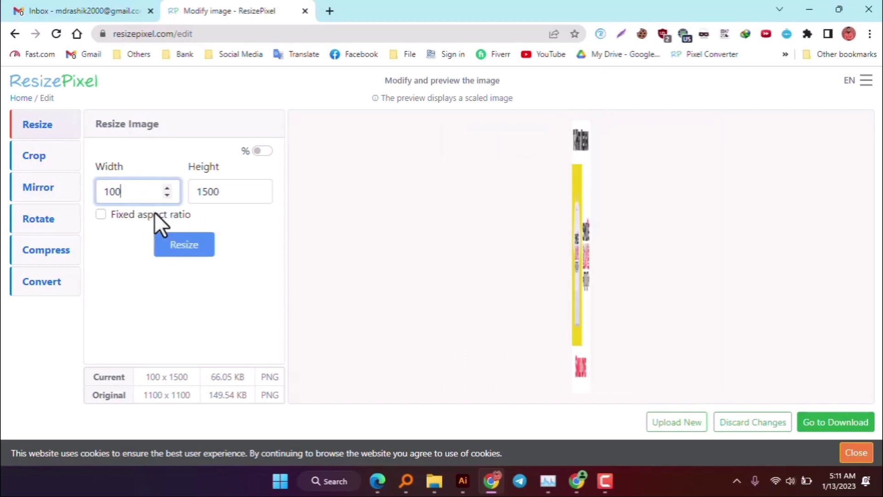
text(0)
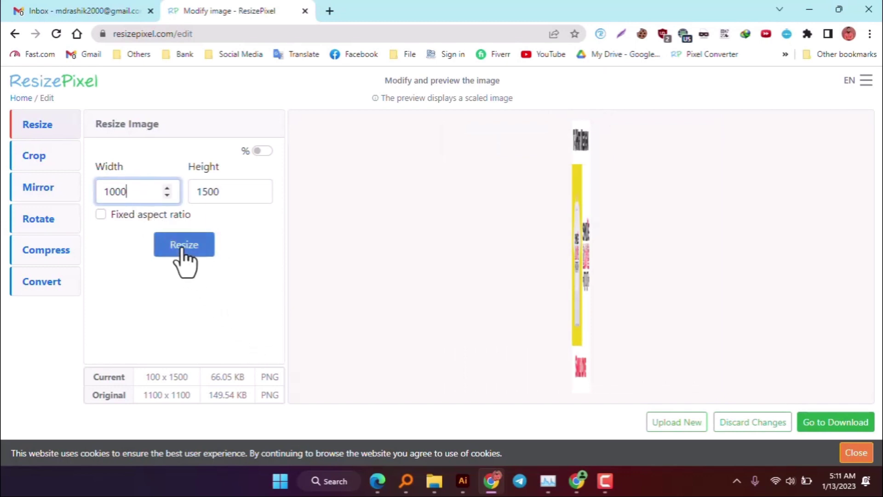
click(182, 248)
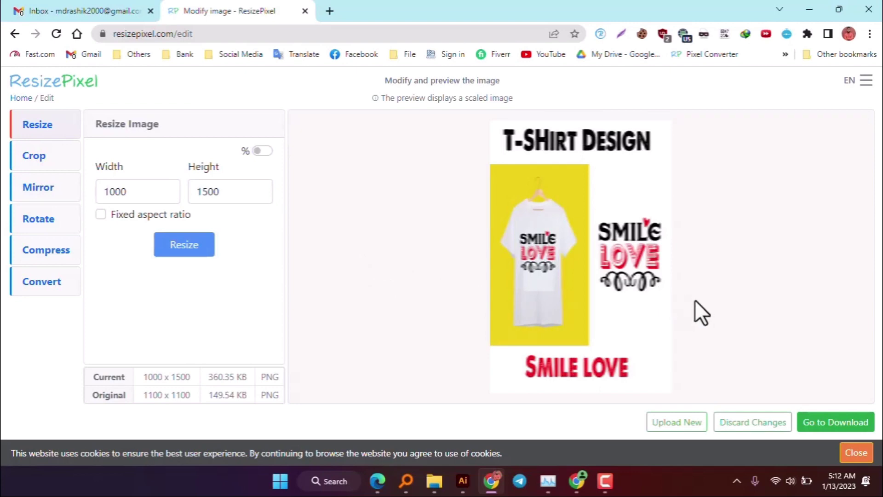
- Download the resized image and go back to the MasterBundles listing
click(845, 422)
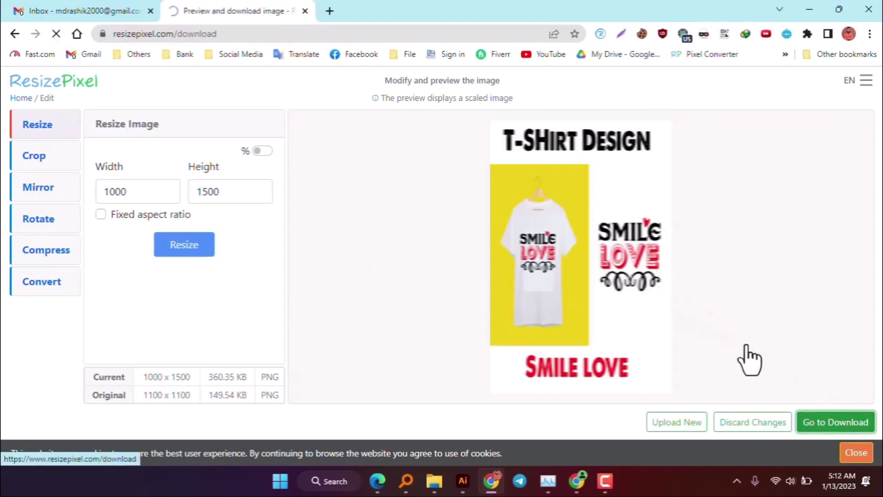
click(841, 425)
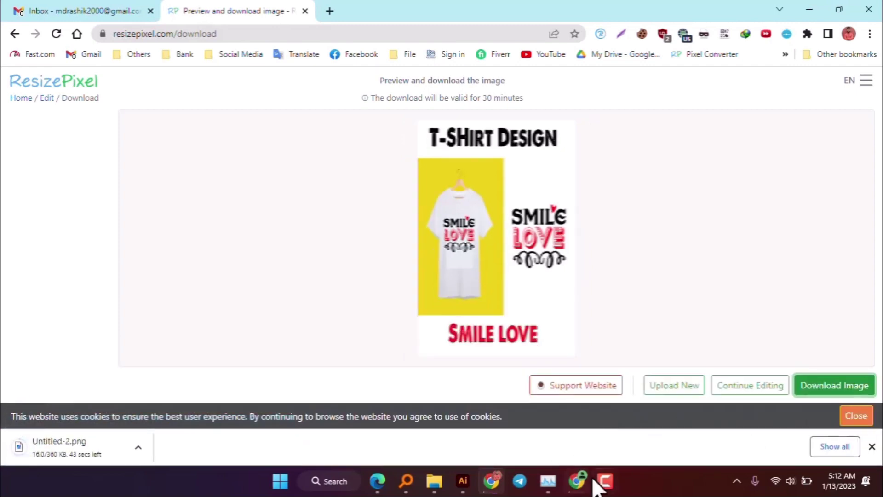
mouse_move(586, 479)
click(509, 421)
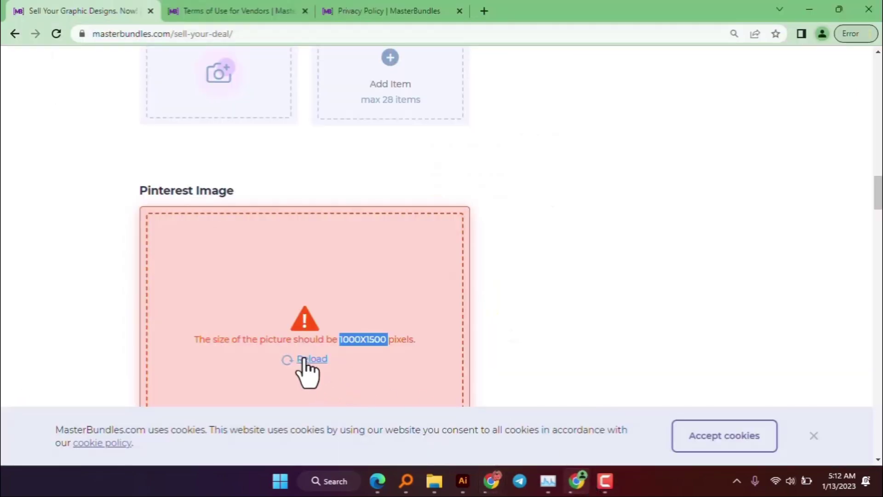
- Clear the Pinterest size error and browse Downloads and Masterbundle for the image, then cancel
click(302, 359)
click(328, 399)
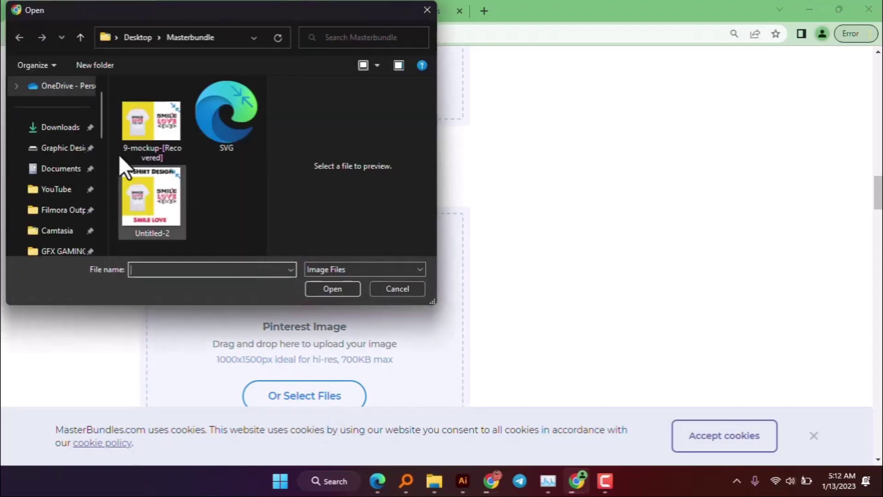
click(83, 129)
click(142, 125)
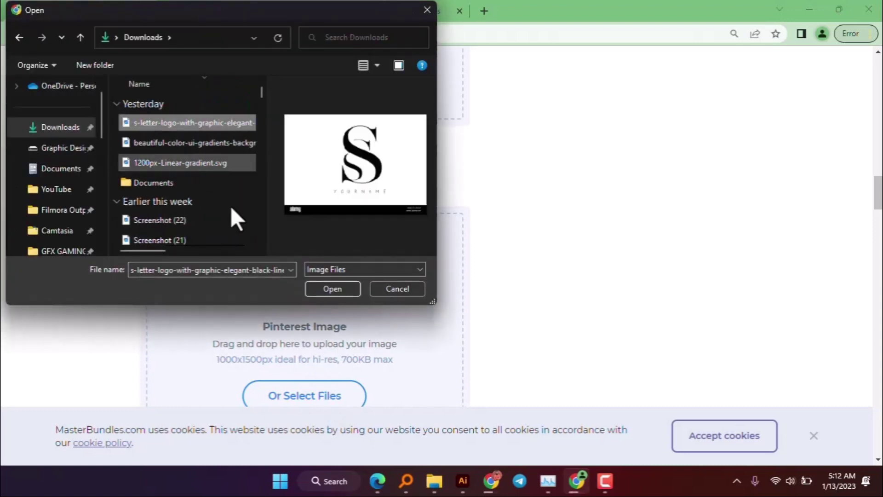
click(171, 138)
click(192, 124)
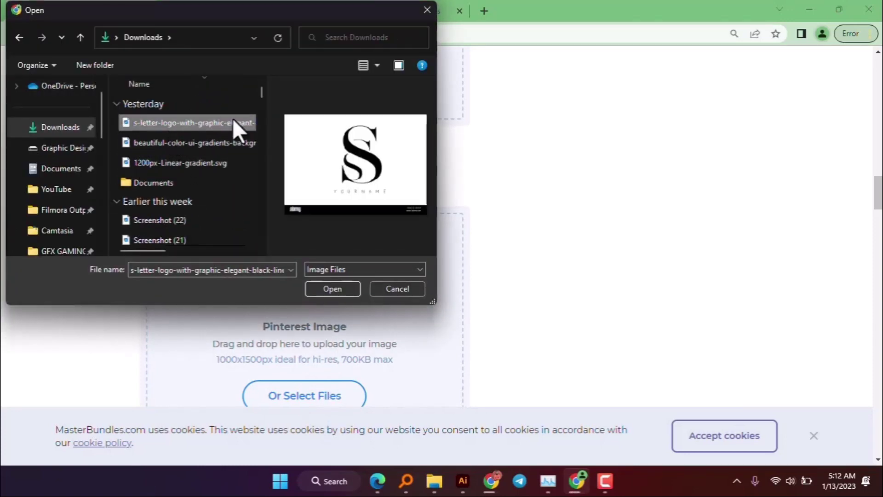
click(82, 37)
click(176, 169)
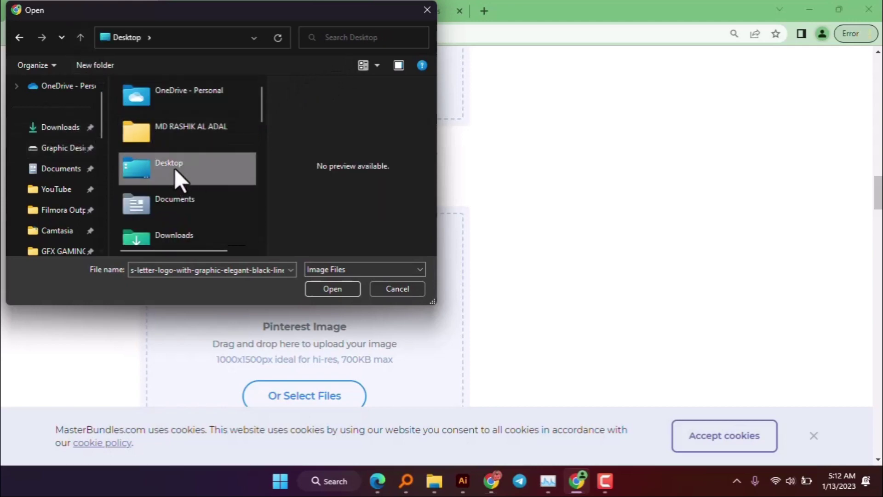
double_click(175, 168)
double_click(160, 120)
click(157, 177)
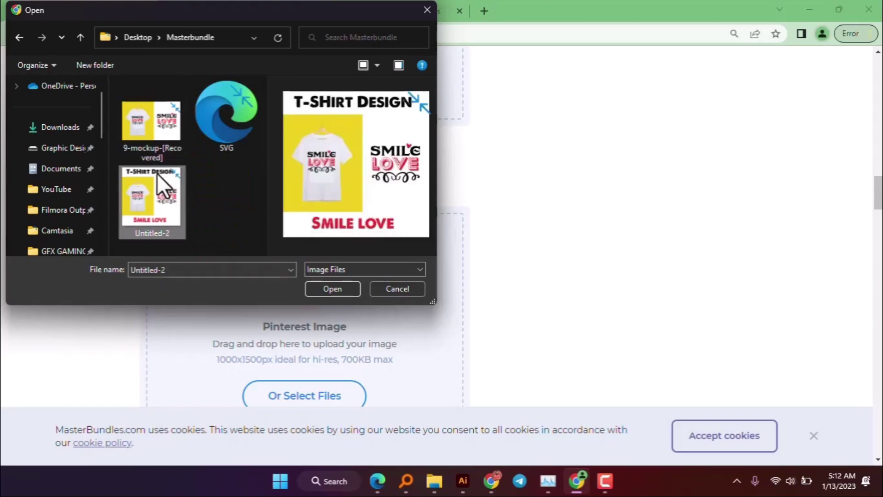
click(156, 131)
click(162, 187)
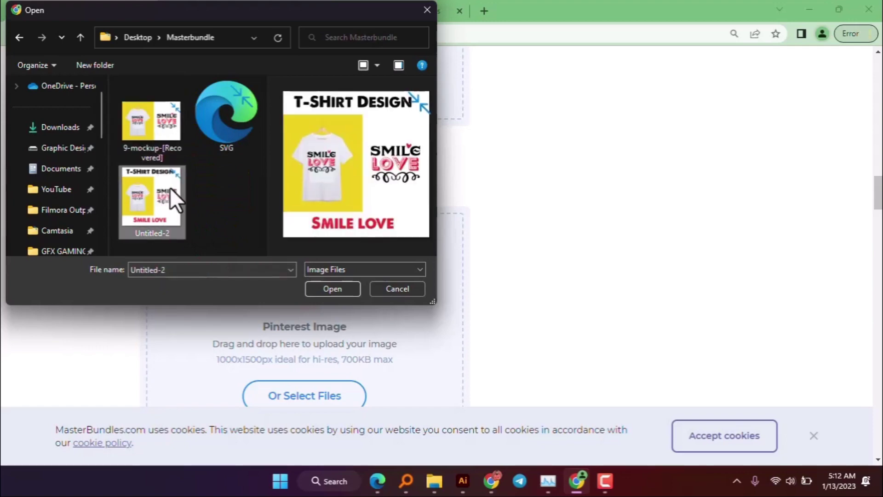
click(381, 292)
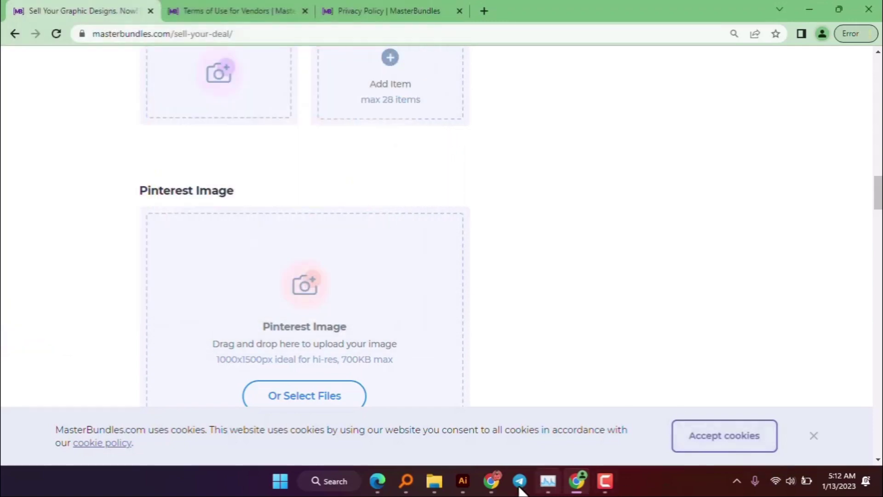
- Download the resized image again from ResizePixel and confirm it is in Downloads
click(490, 482)
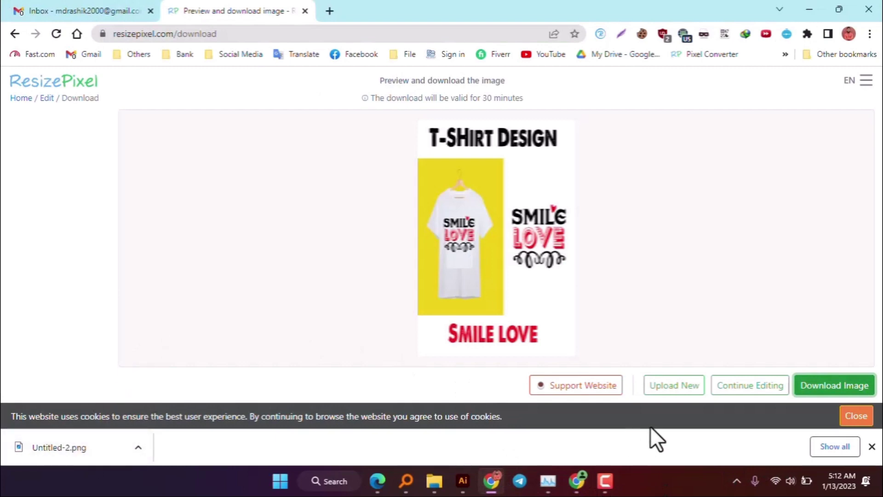
click(821, 388)
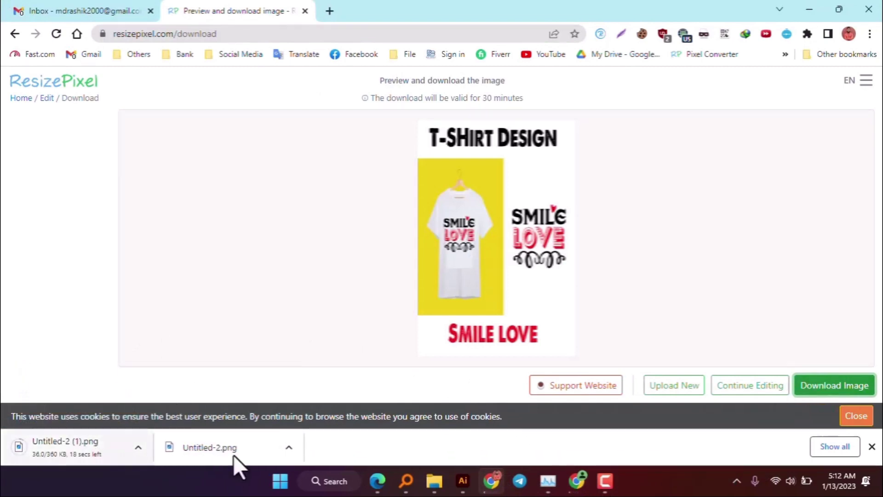
click(434, 481)
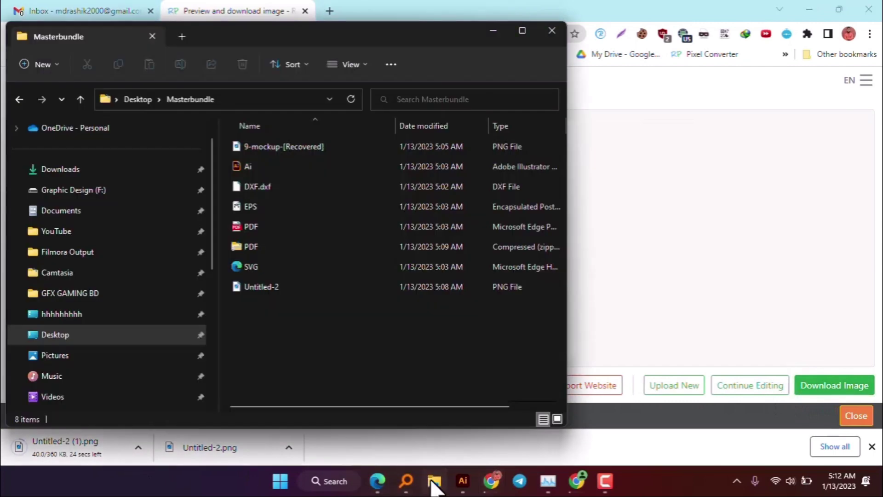
click(98, 170)
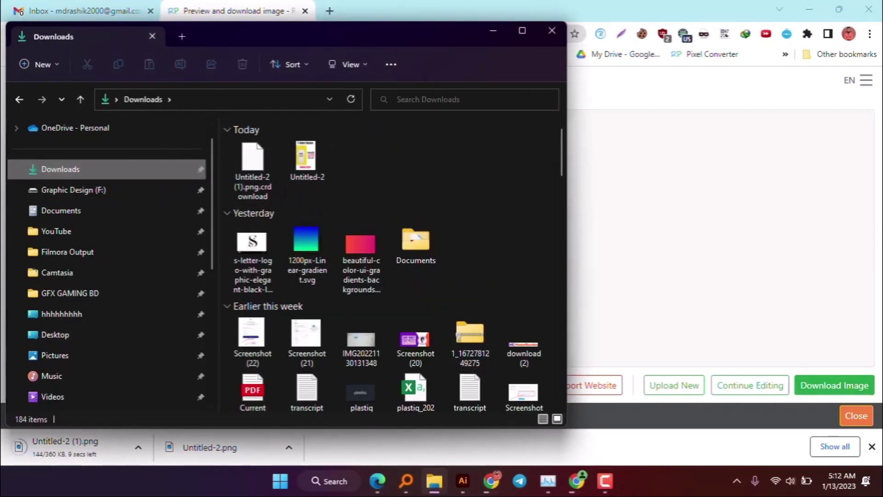
click(571, 482)
- Upload the resized Untitled-2 from Downloads as the Pinterest Image
click(328, 397)
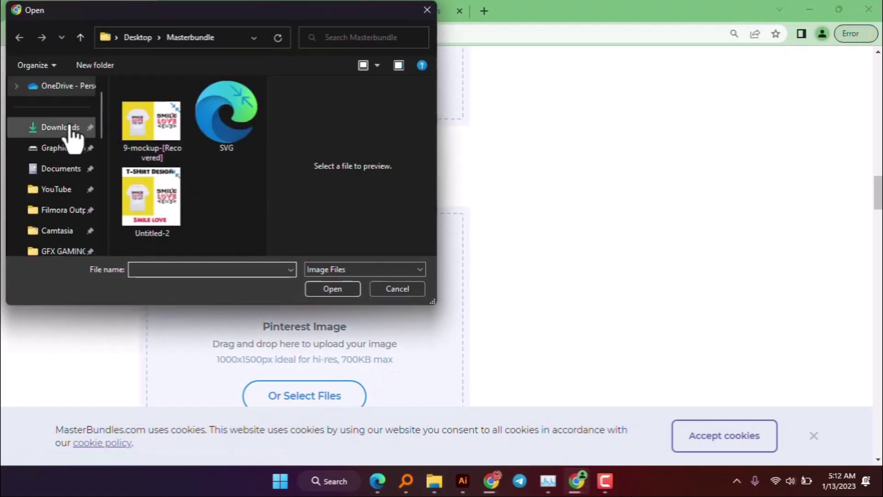
click(65, 129)
click(148, 122)
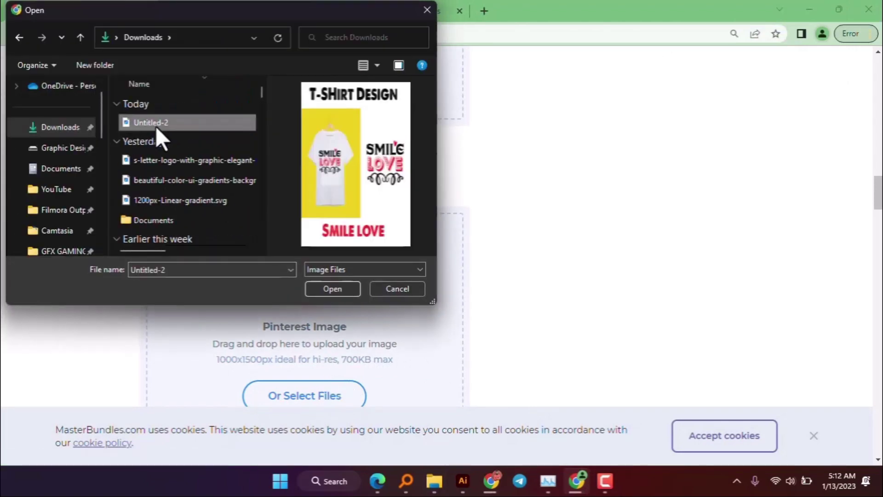
click(337, 291)
scroll(425, 299, down, 15)
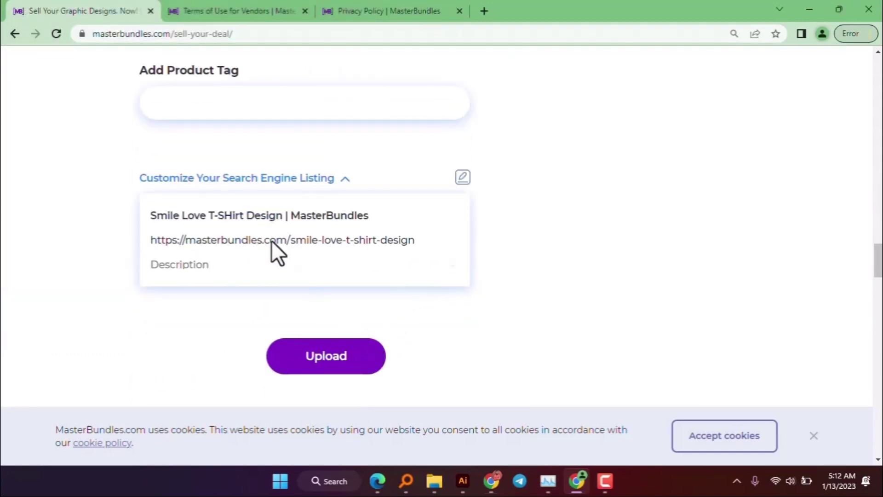
- Place the cursor in the Add Product Description text box to begin writing
scroll(271, 249, up, 3)
click(260, 234)
scroll(261, 235, up, 6)
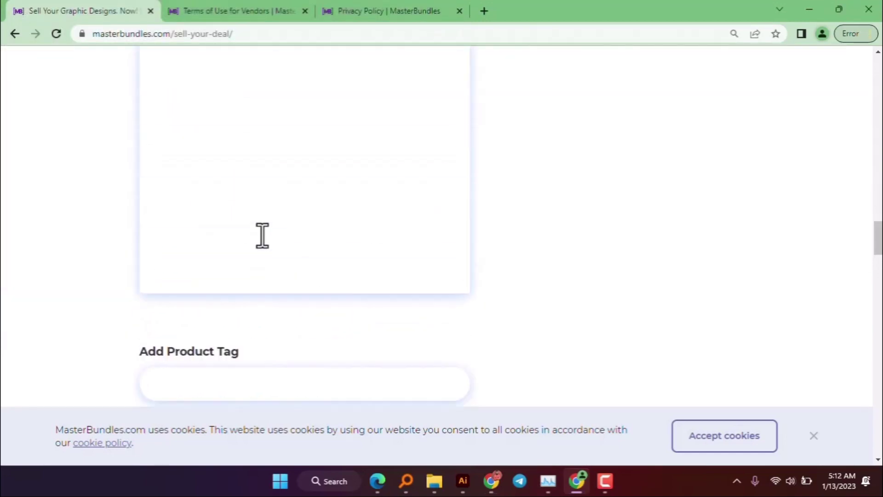
click(302, 198)
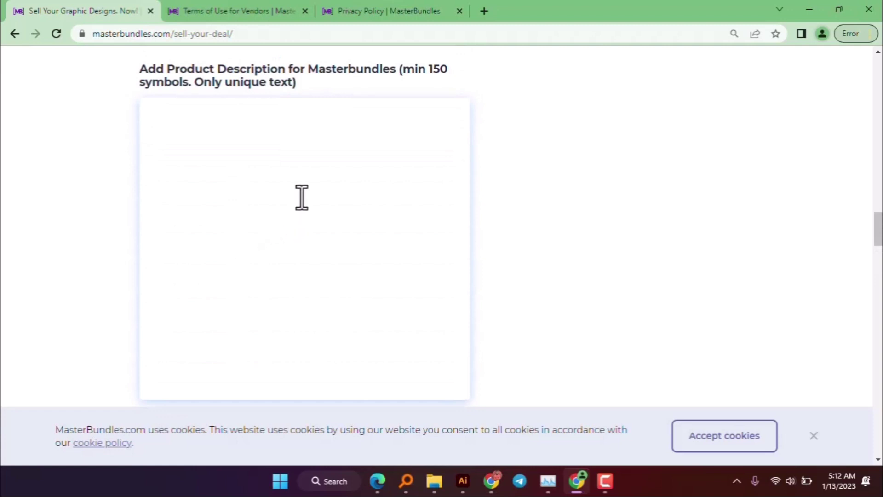
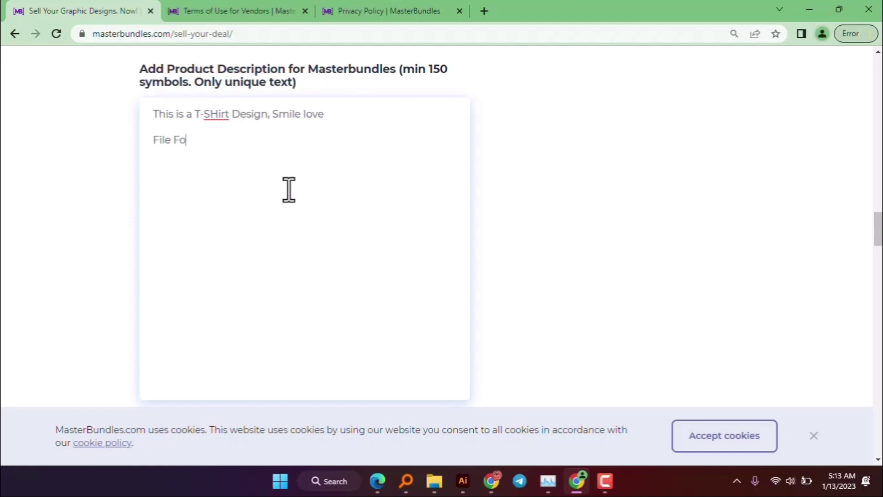
- Finish the file-format list in the description and scroll down toward the Upload button
text(e)
key(Return)
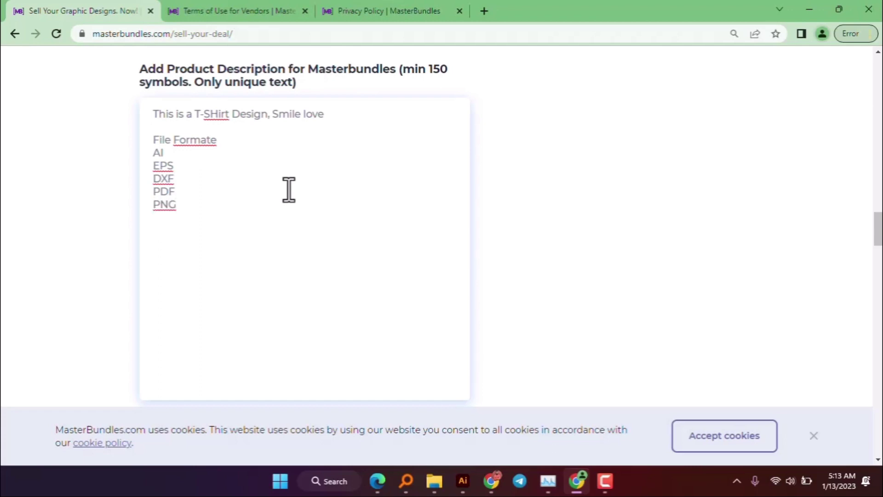
scroll(288, 189, down, 3)
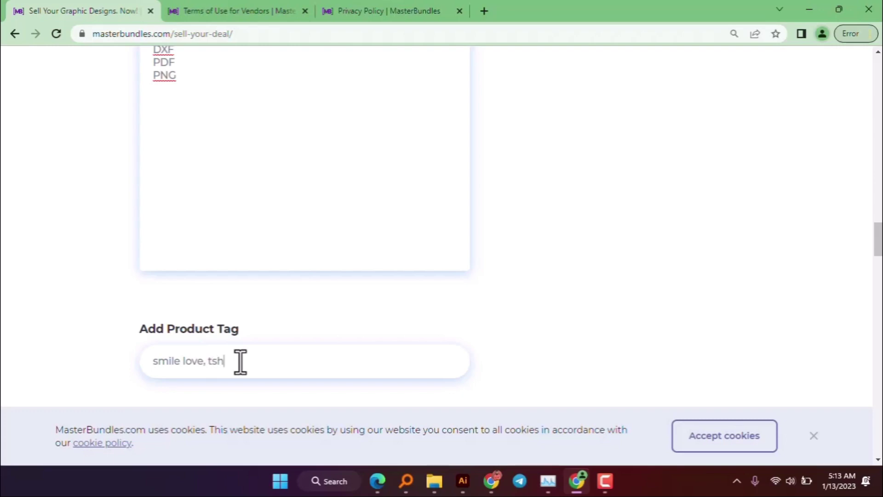
scroll(253, 360, down, 7)
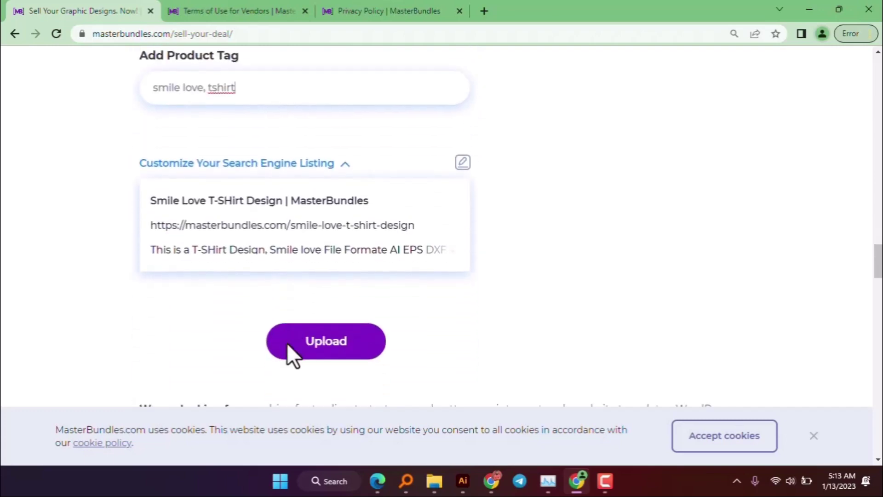
- Upload Untitled-2 from Desktop/Masterbundle as Preview Image #2
click(341, 298)
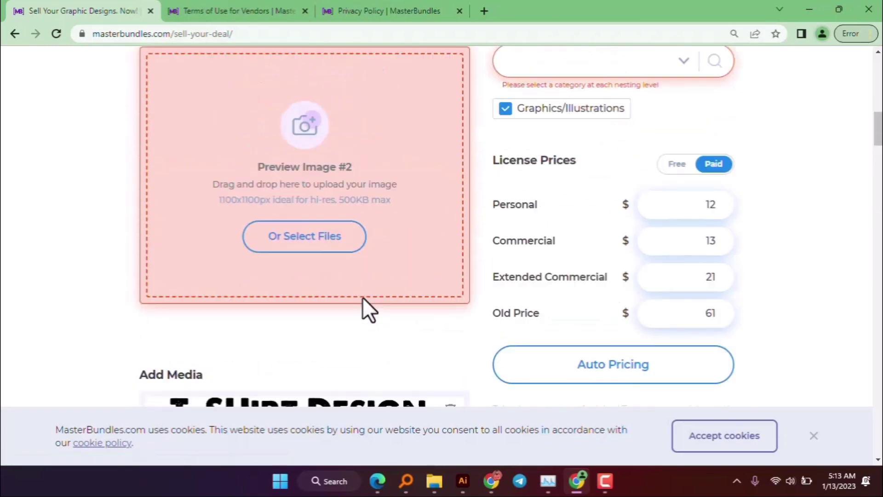
scroll(340, 290, up, 3)
scroll(351, 357, down, 1)
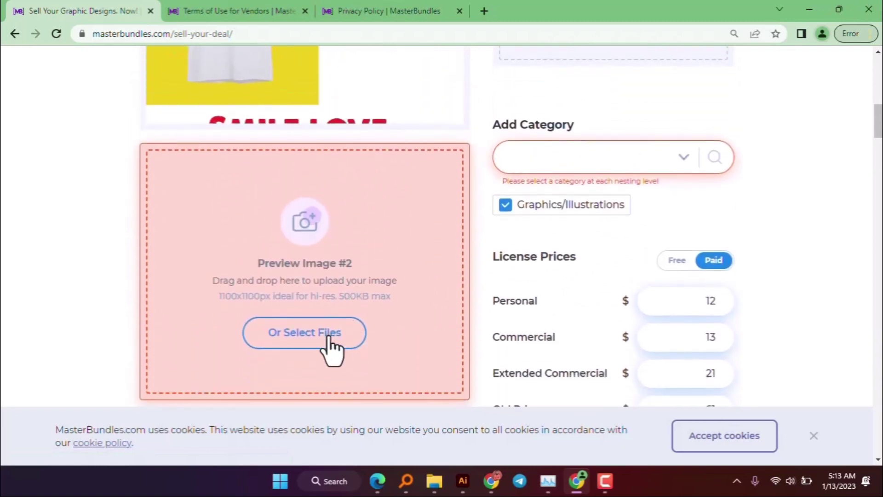
click(330, 343)
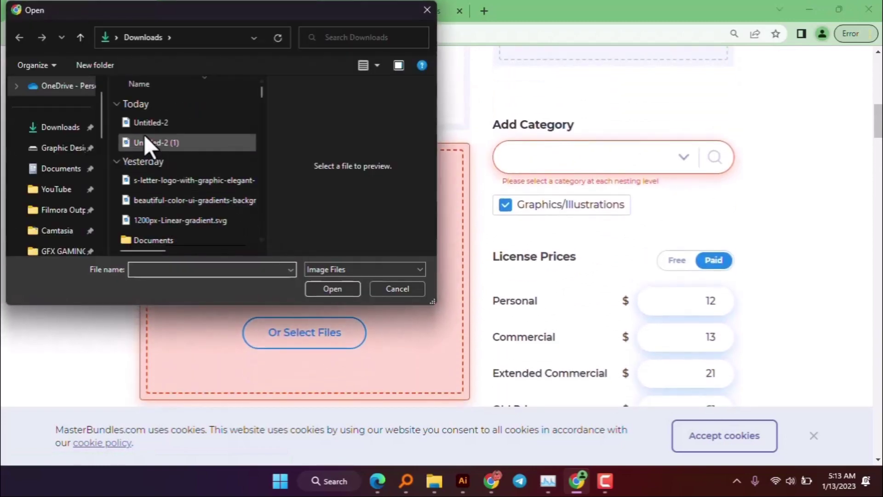
scroll(65, 184, down, 3)
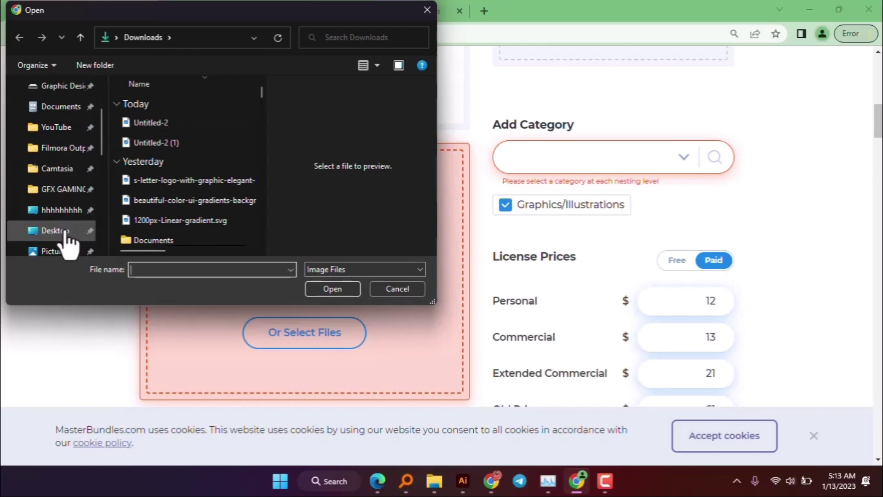
double_click(159, 127)
click(153, 194)
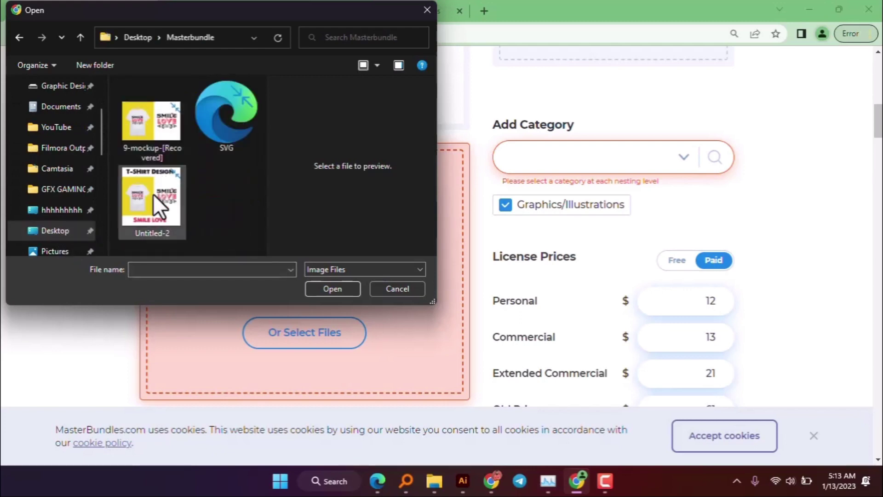
click(326, 289)
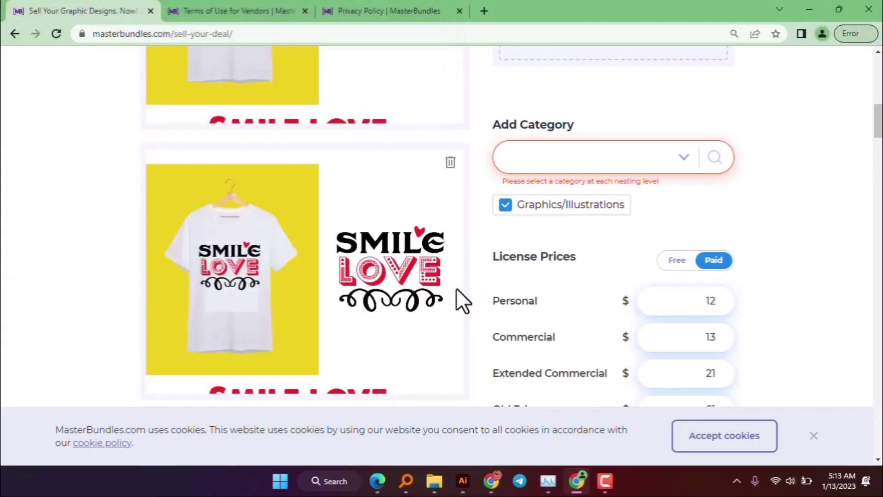
- Search the categories for 'love' and tick the Love category
click(546, 165)
scroll(598, 265, up, 5)
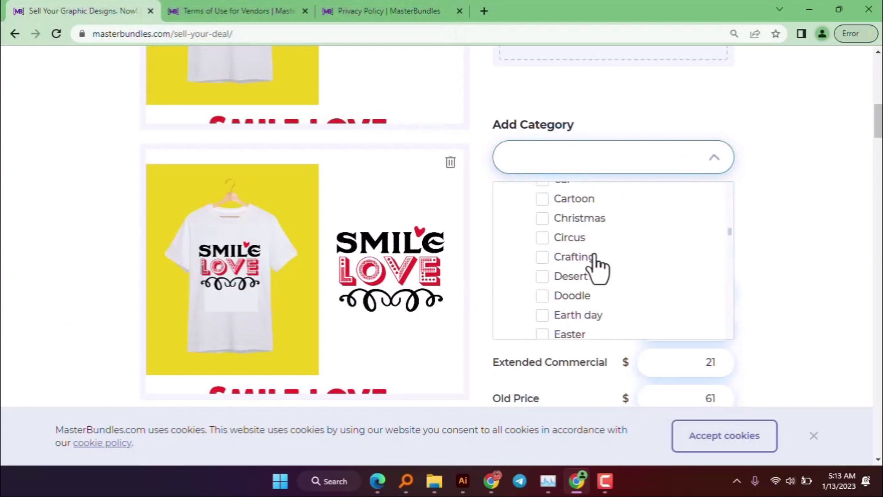
scroll(596, 264, up, 5)
scroll(595, 271, down, 2)
scroll(593, 276, down, 3)
scroll(603, 295, down, 3)
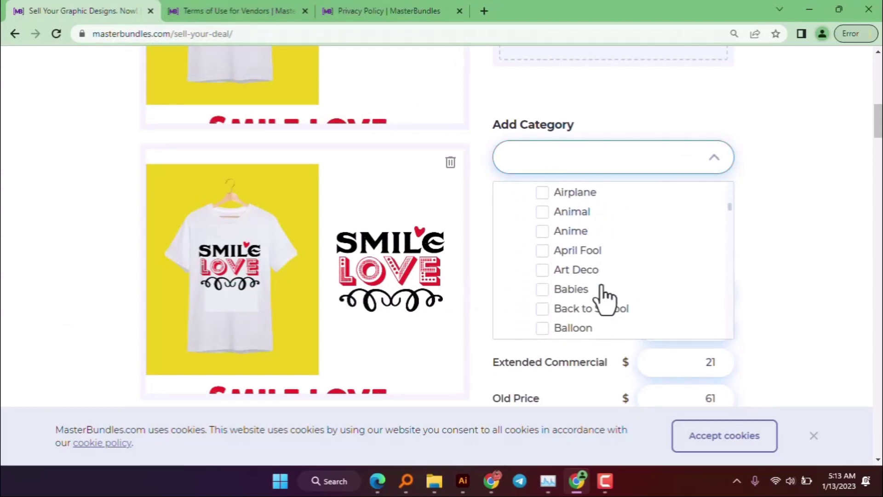
scroll(603, 296, down, 2)
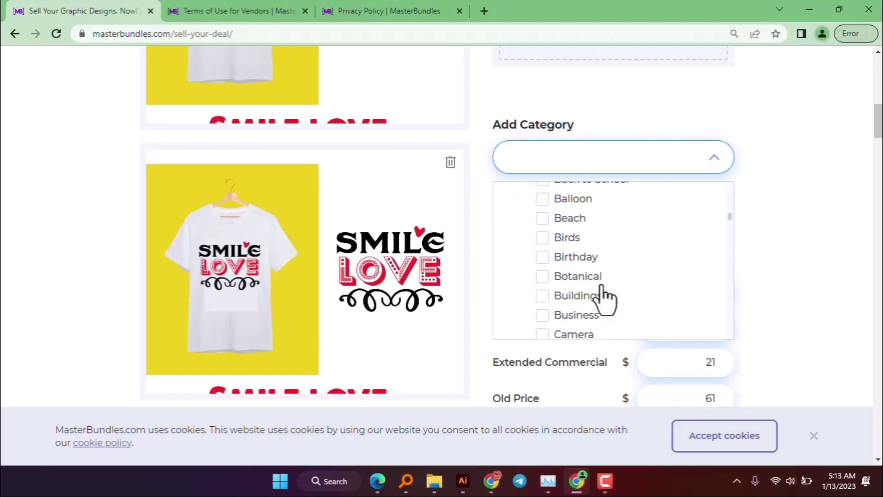
click(579, 162)
text(love)
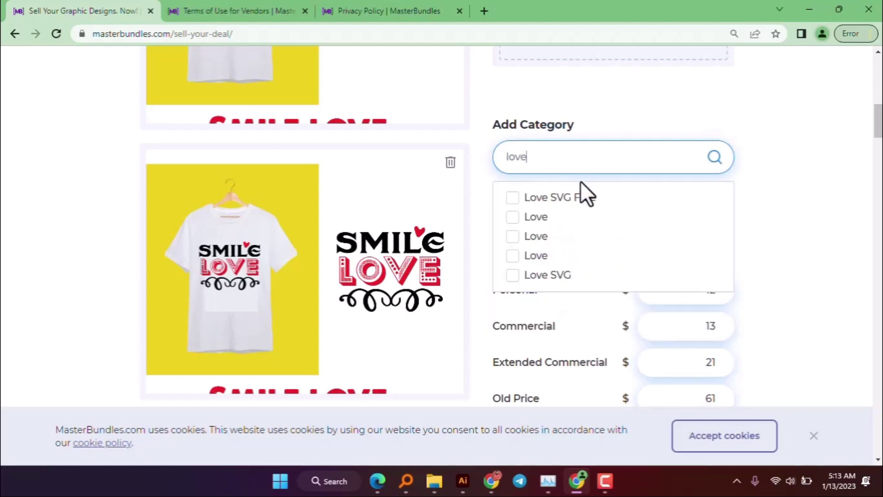
click(541, 243)
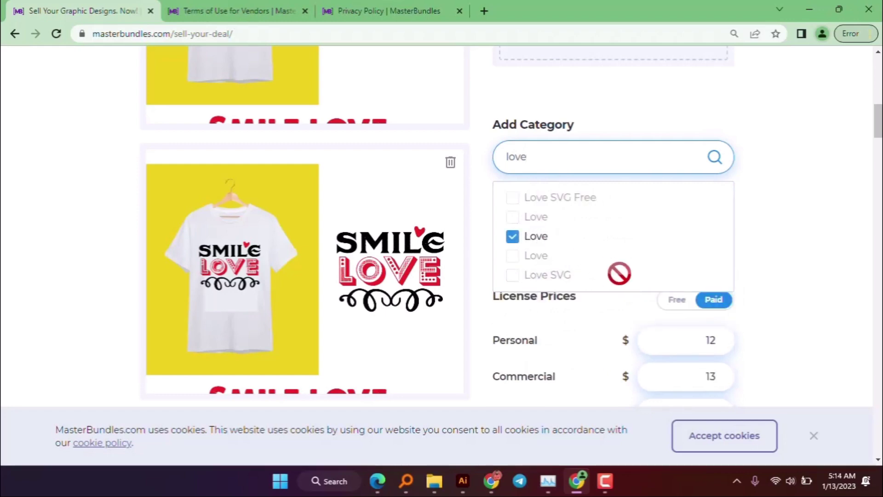
scroll(644, 248, down, 4)
scroll(720, 186, up, 2)
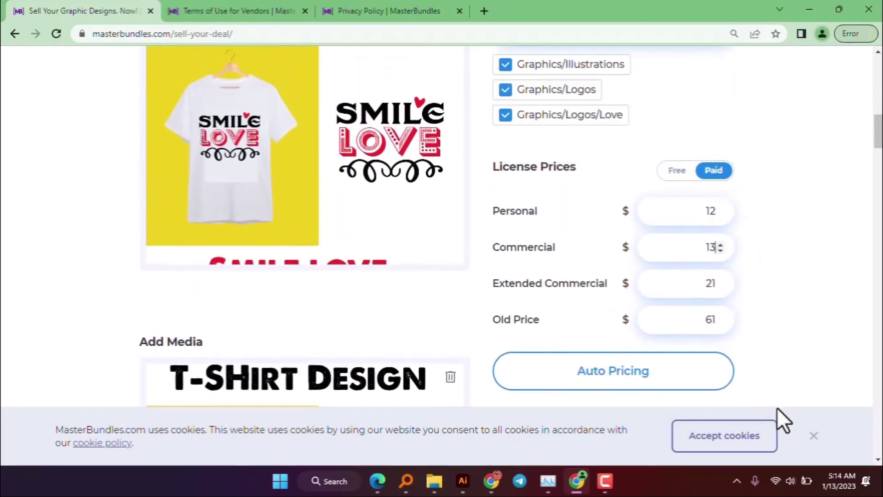
- Accept the site's cookies to dismiss the notice
click(764, 439)
scroll(354, 296, down, 6)
scroll(354, 296, down, 15)
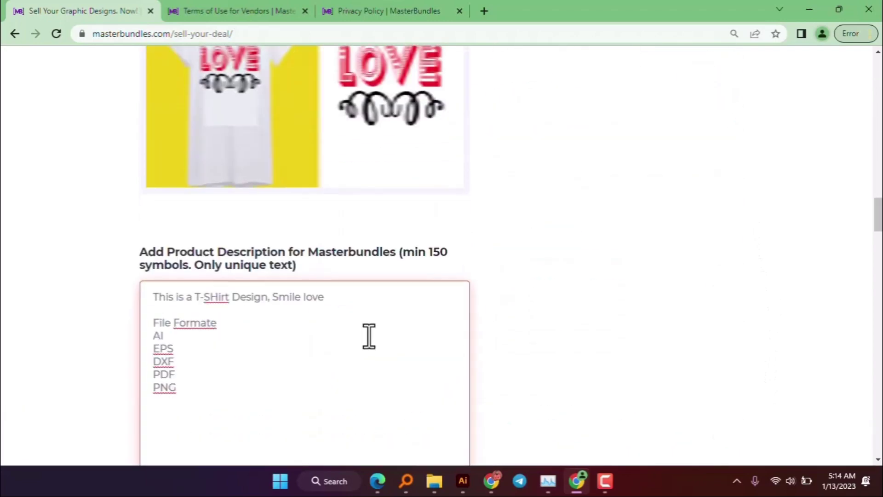
scroll(366, 350, up, 8)
scroll(365, 332, down, 4)
scroll(352, 161, up, 6)
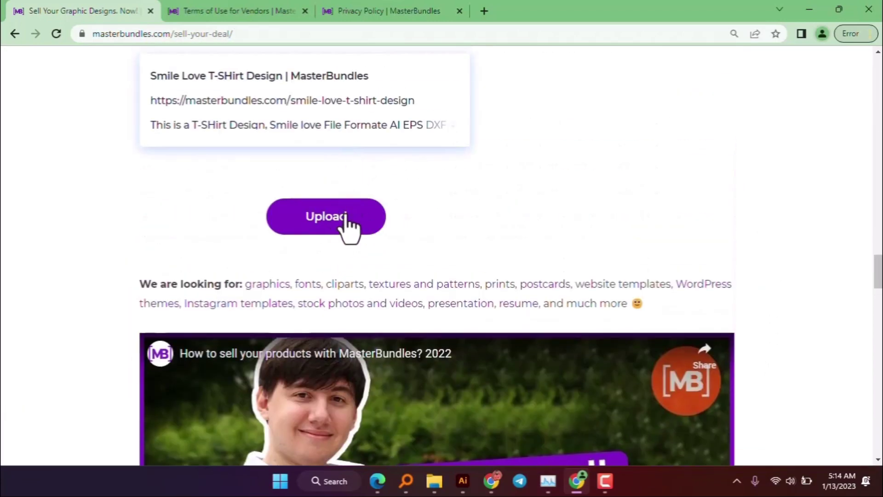
scroll(348, 223, up, 12)
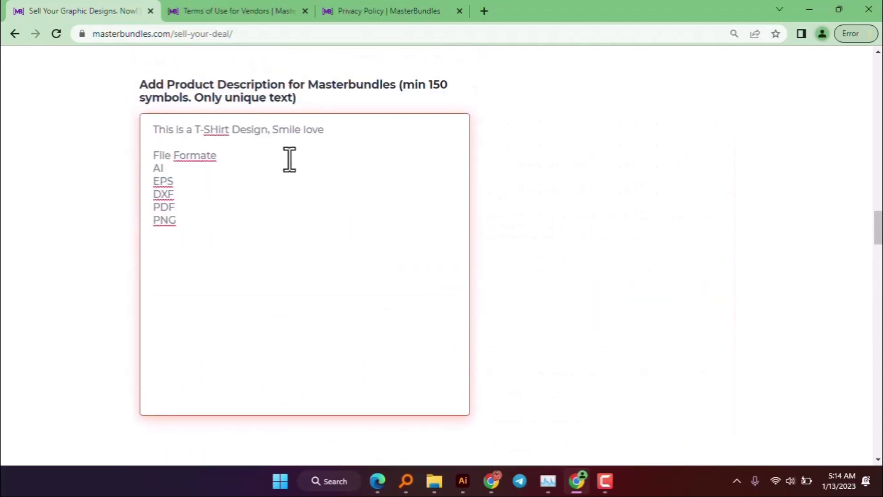
- Correct 'T-SHirt' to 'T-Shirt' and 'Formate' to 'Format' in the description
click(210, 157)
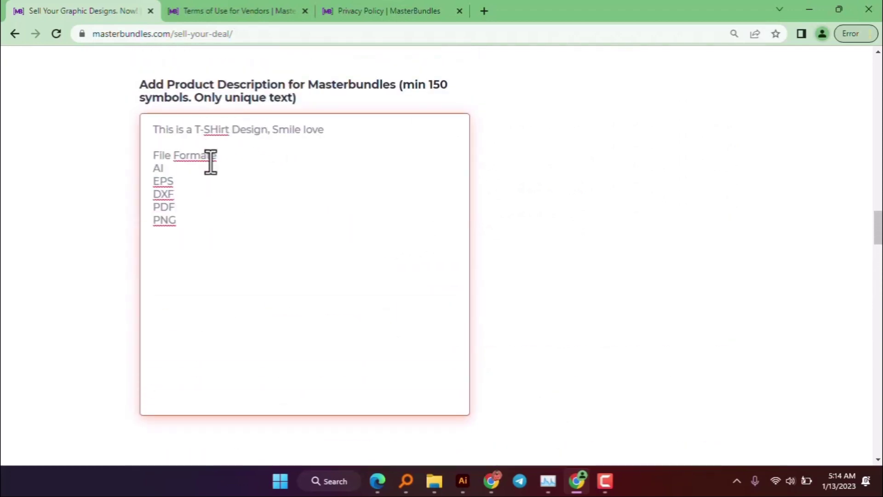
click(219, 129)
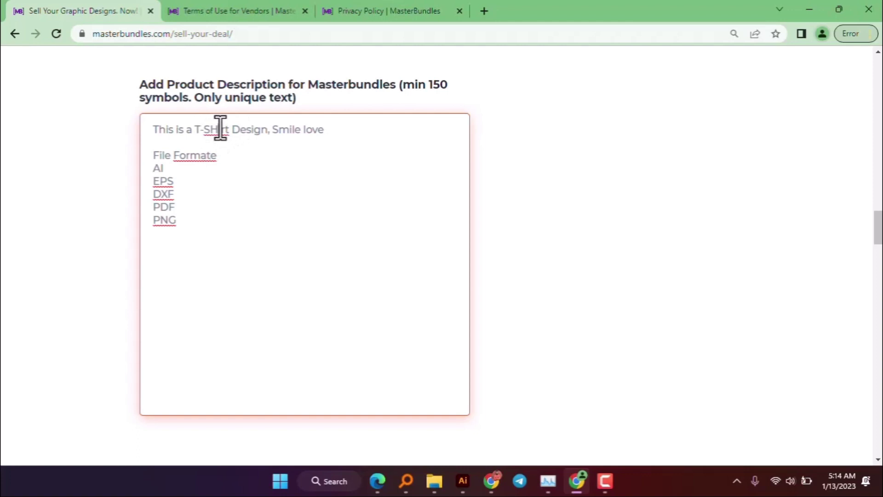
key(BackSpace)
text(h)
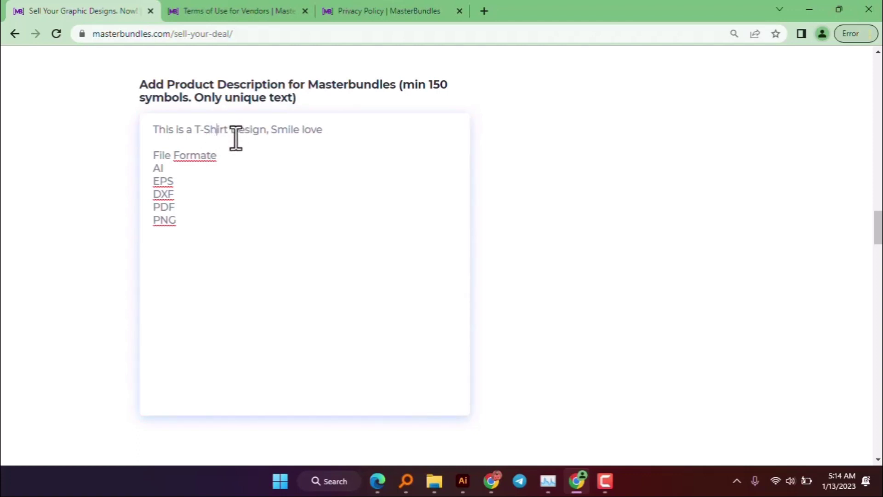
click(218, 156)
key(BackSpace)
scroll(339, 262, down, 10)
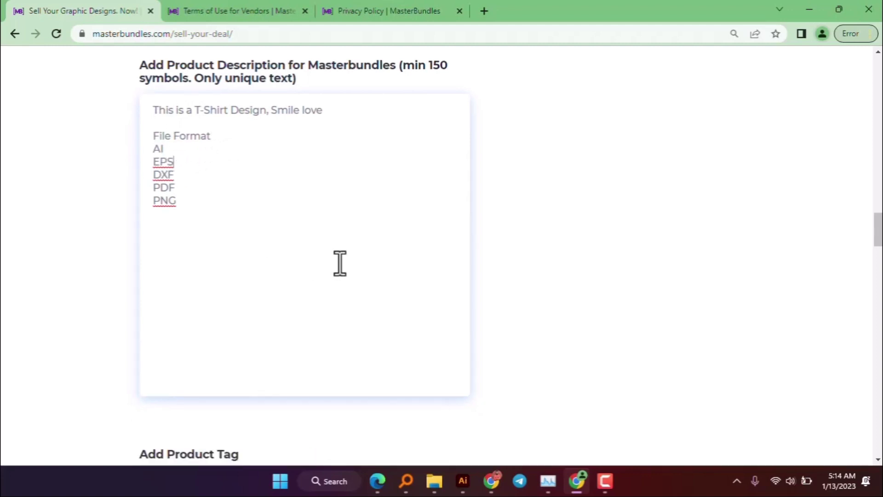
scroll(336, 306, up, 1)
scroll(328, 318, up, 9)
click(197, 225)
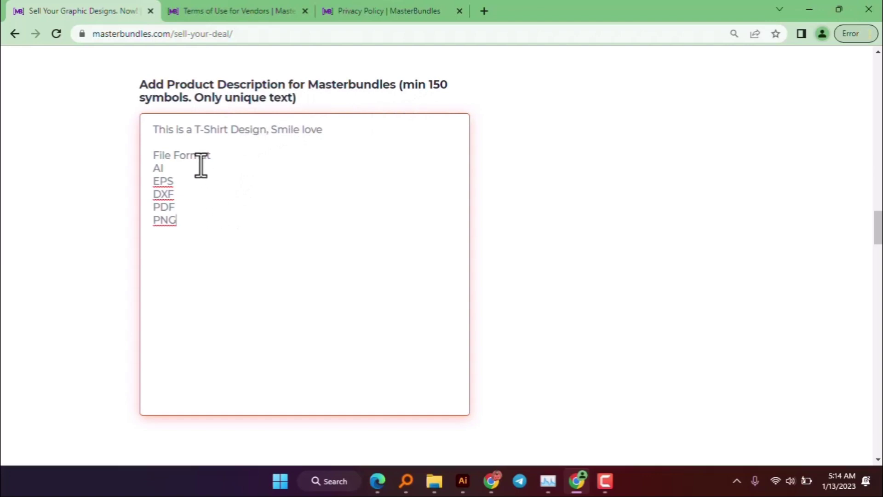
click(347, 2)
click(266, 2)
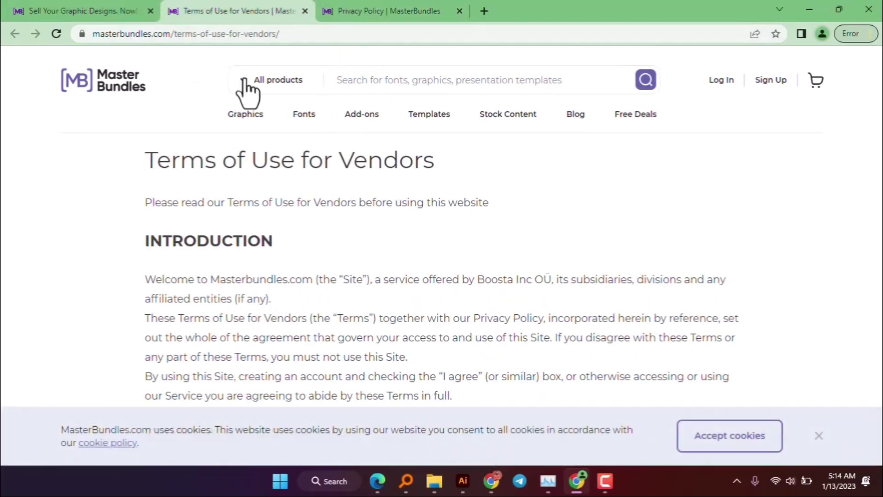
click(118, 79)
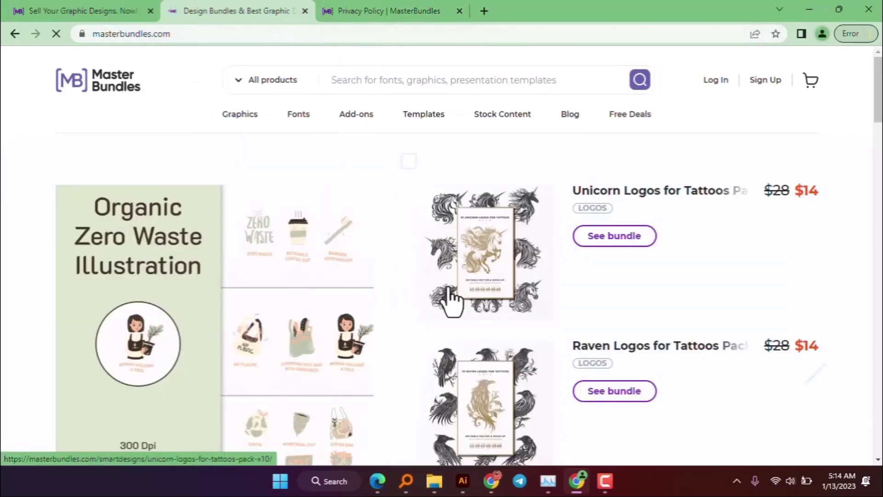
scroll(453, 301, down, 5)
scroll(309, 267, down, 7)
scroll(300, 253, up, 4)
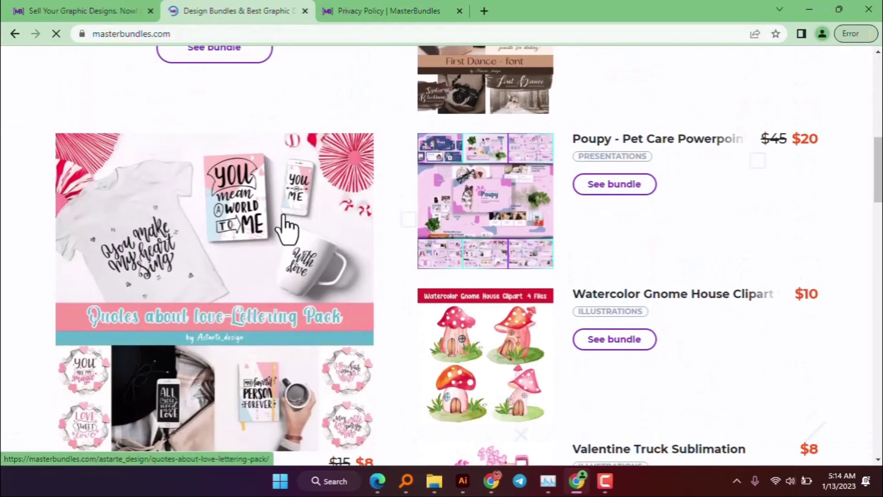
click(286, 228)
scroll(363, 368, down, 15)
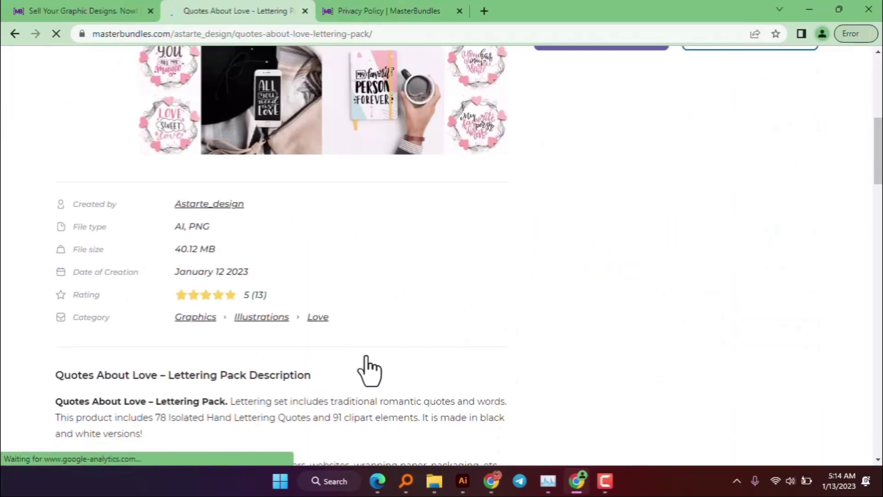
scroll(363, 347, down, 1)
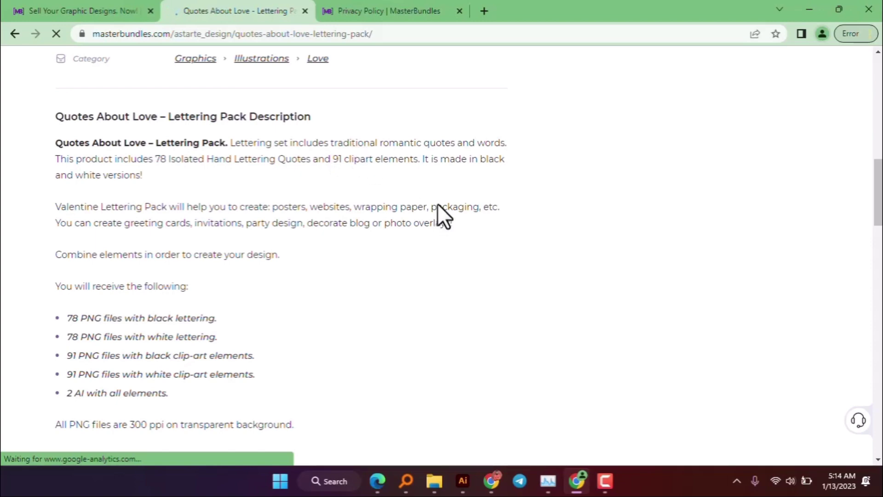
scroll(118, 285, down, 3)
scroll(63, 144, up, 6)
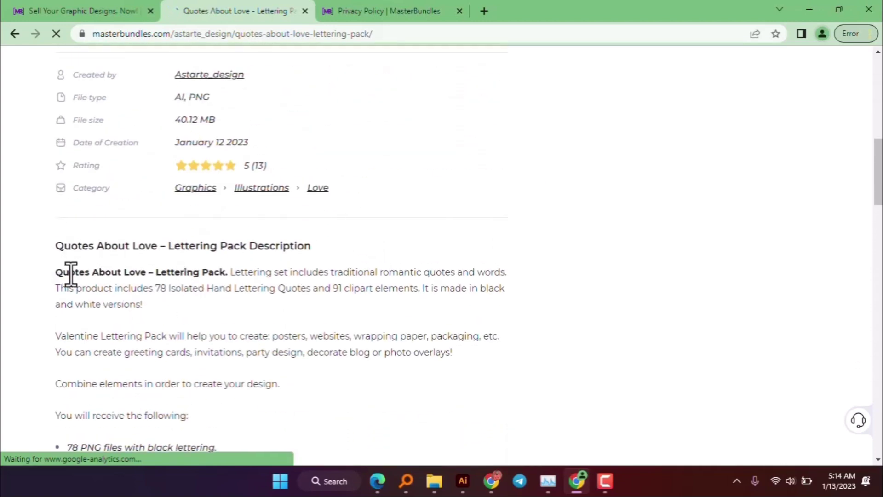
scroll(233, 356, down, 4)
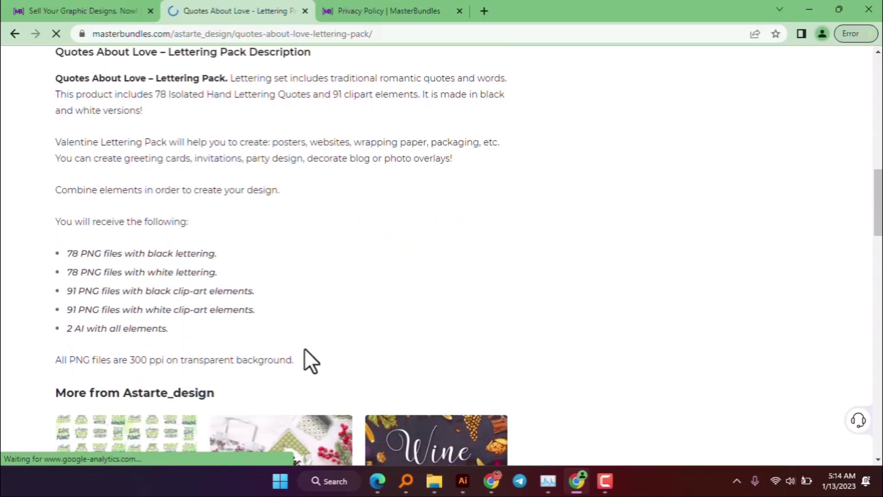
click(15, 34)
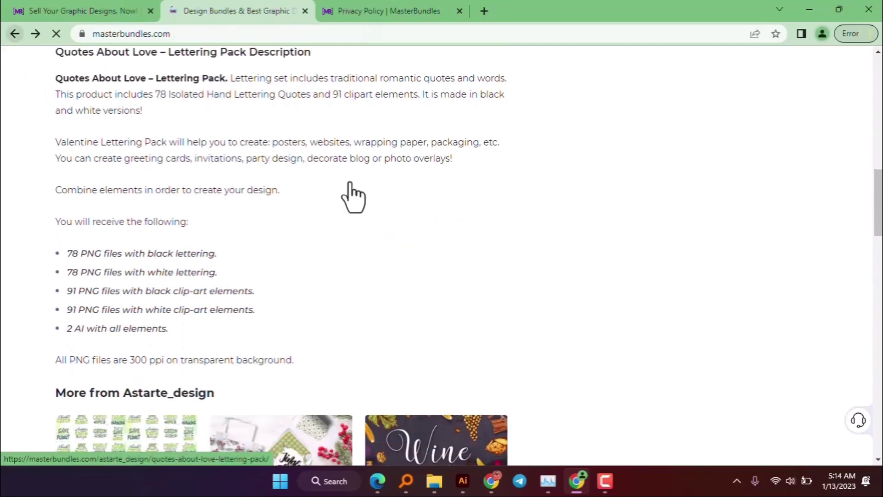
scroll(299, 192, up, 5)
- Search MasterBundles for 'svg tshirt'
click(387, 81)
text(tshi)
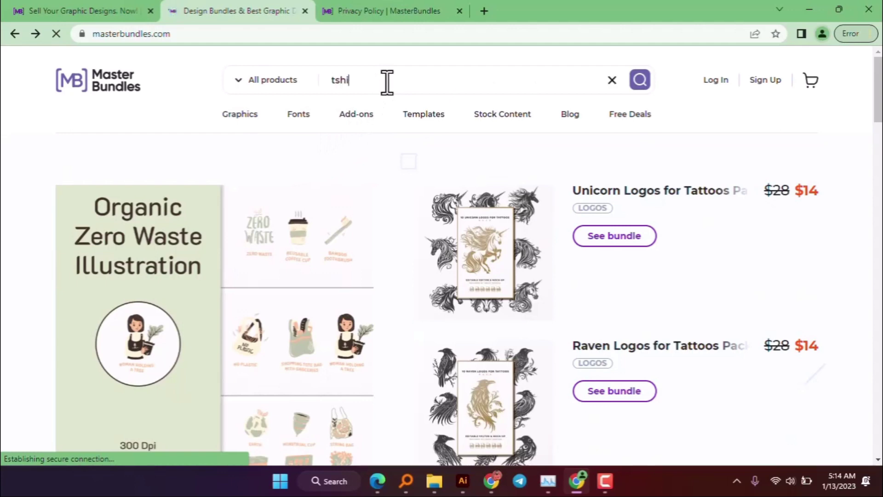
text(rt)
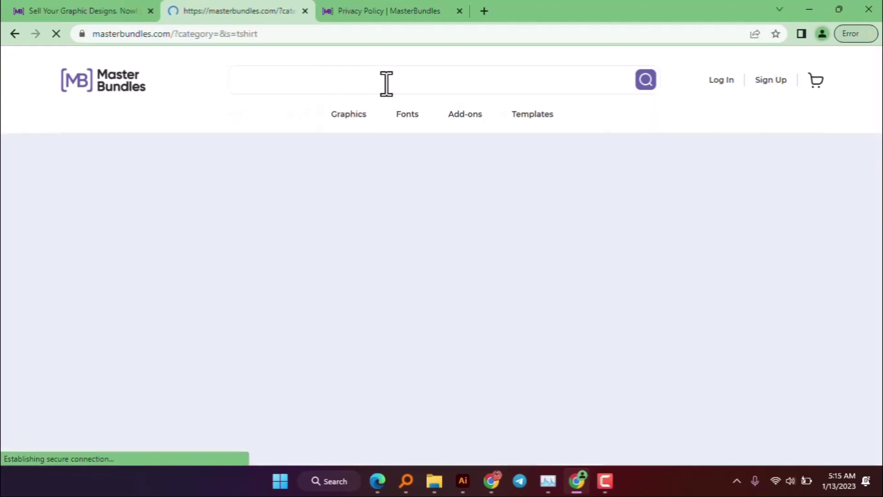
scroll(418, 247, down, 8)
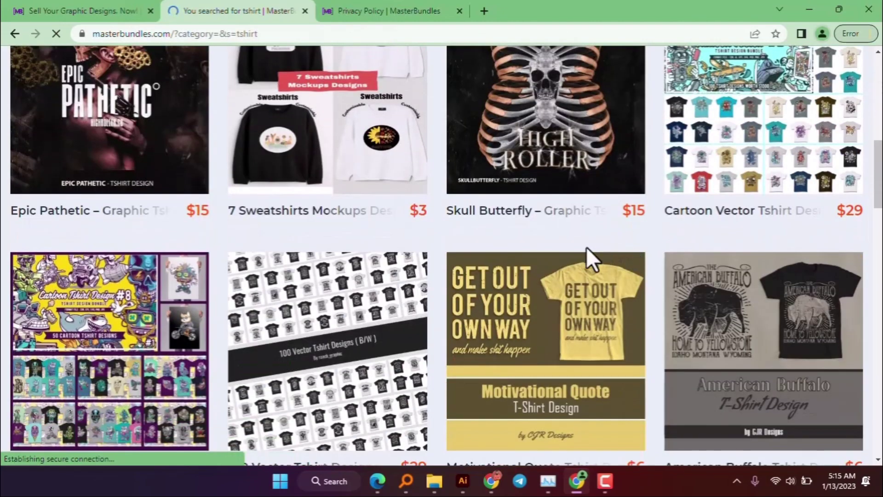
scroll(591, 256, up, 6)
scroll(425, 195, up, 2)
click(329, 80)
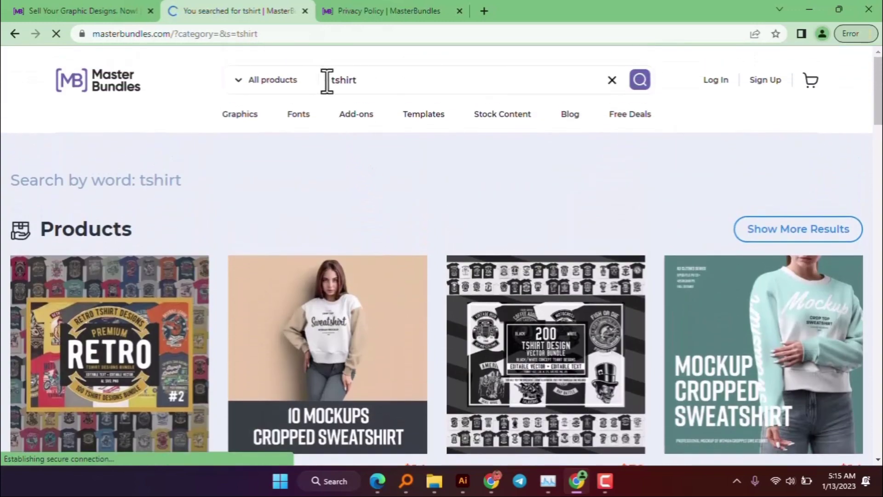
text(svg)
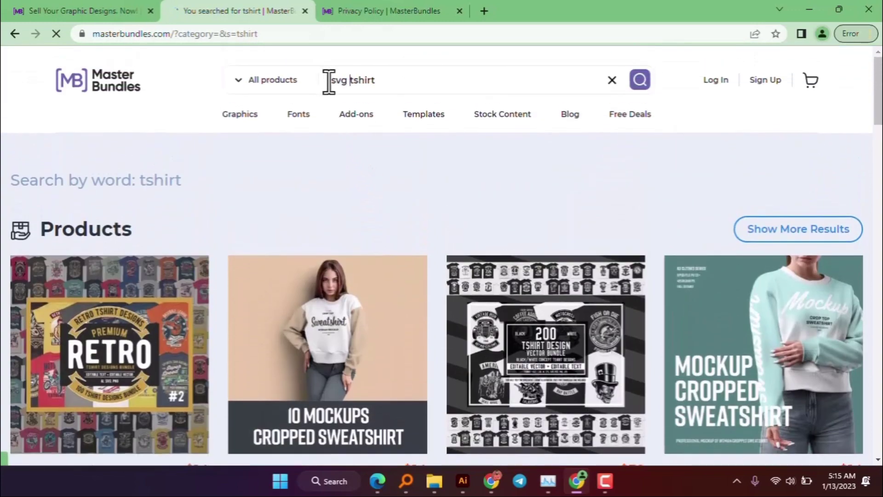
key(Return)
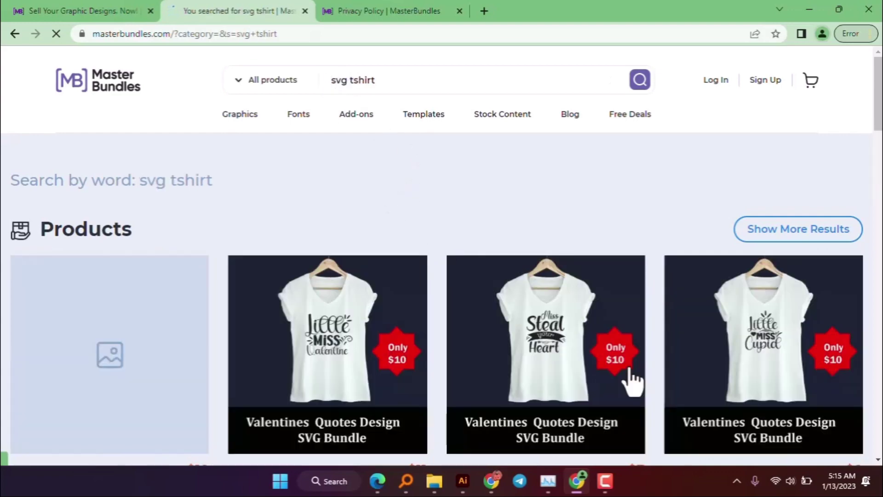
- Open the Valentines Quotes Design SVG Bundle and select its description text
click(575, 322)
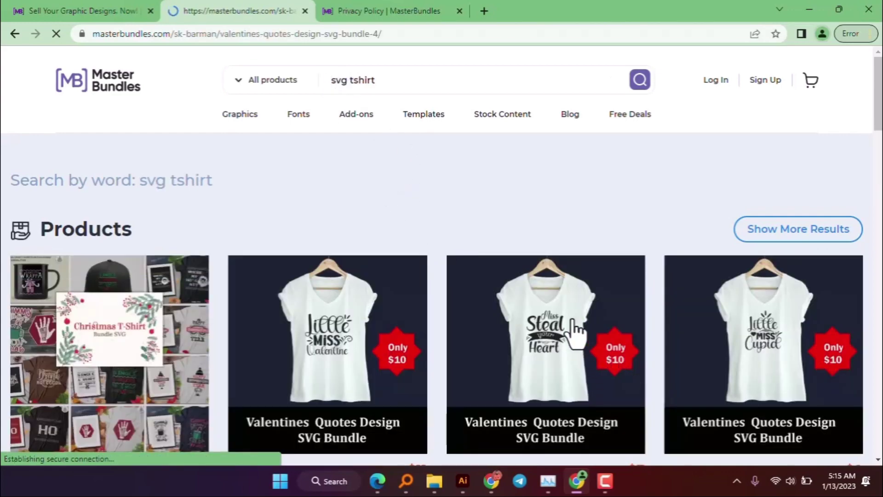
scroll(350, 249, down, 5)
scroll(350, 251, down, 7)
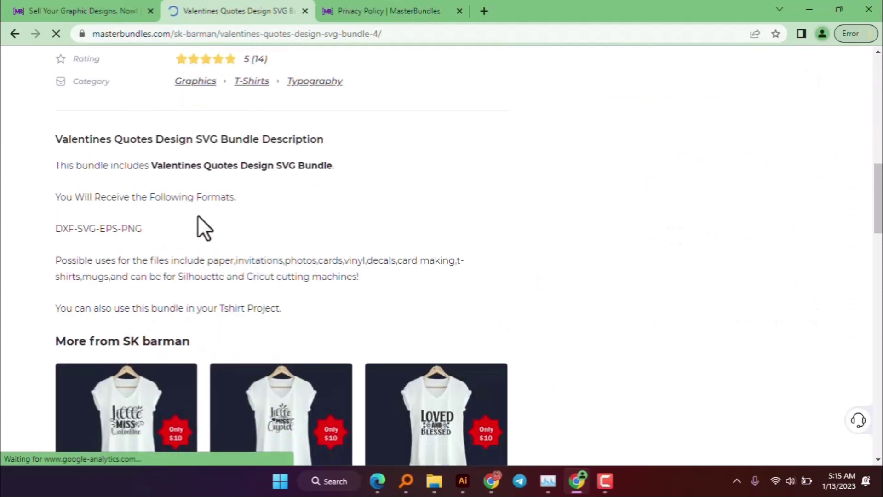
drag(281, 308, 65, 164)
key(ctrl+c)
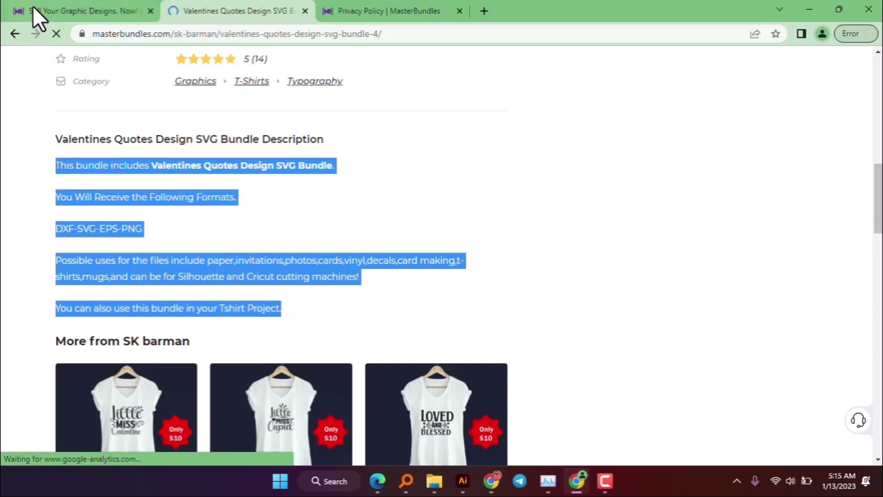
- Paste the copied Valentines text over the upload form's product description
click(41, 6)
drag(203, 235, 147, 124)
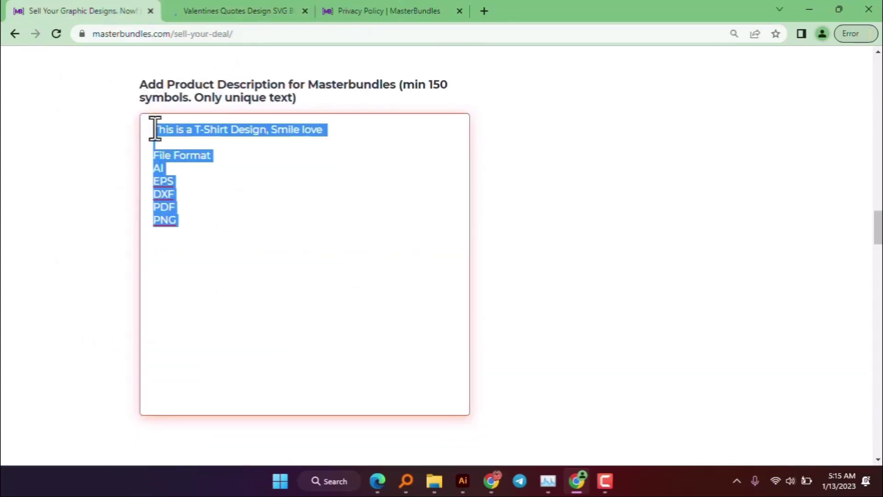
key(ctrl+v)
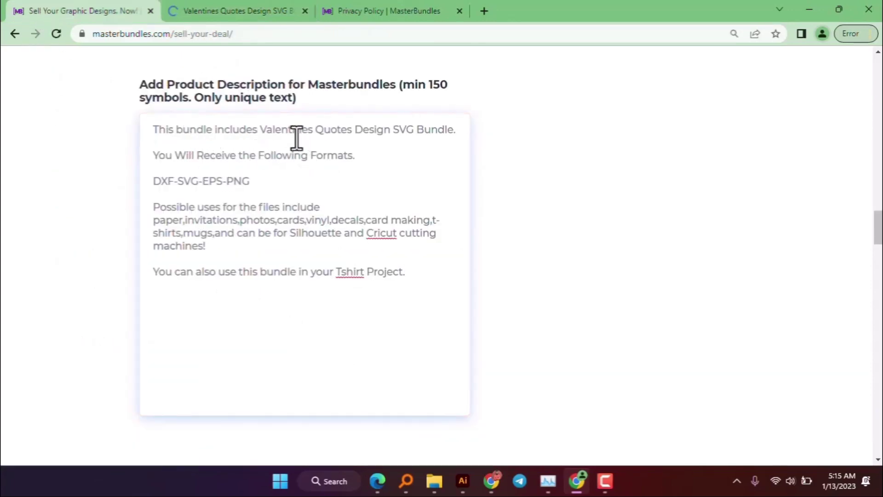
- Replace 'Valentines Quotes Design SVG Bundle' with the Smile Love T-Shirt name
drag(261, 129, 353, 130)
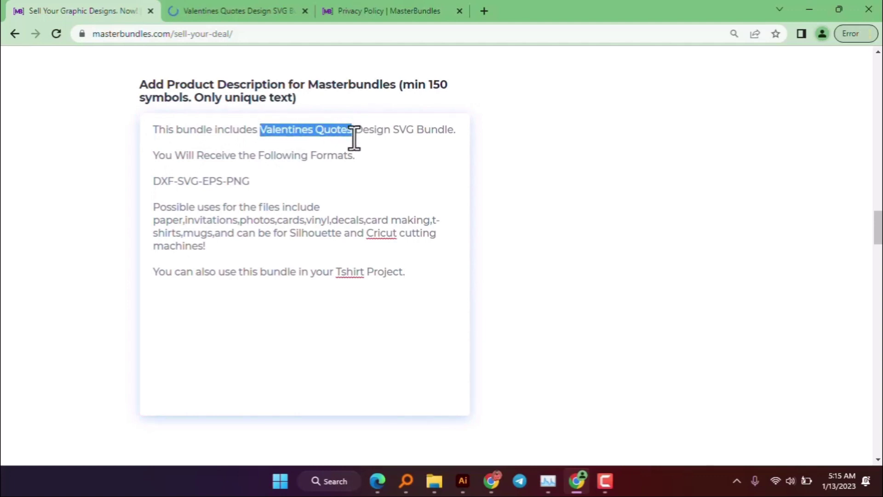
text(Smile)
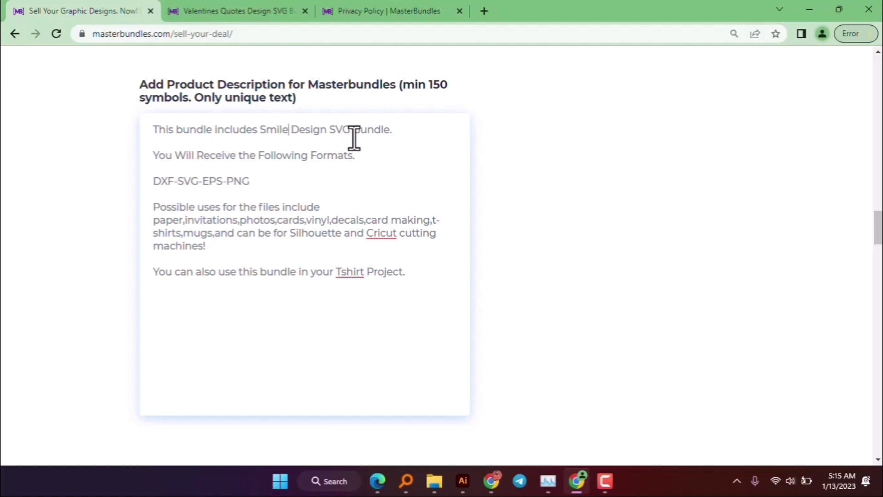
text( LOve)
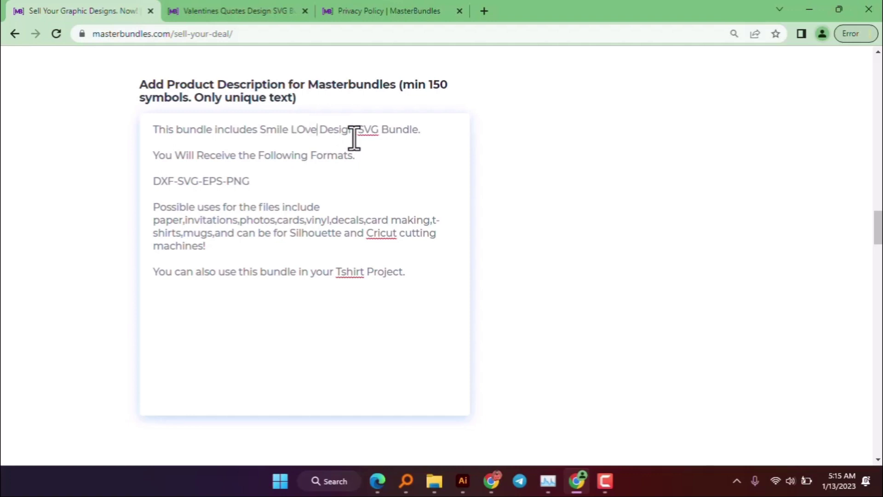
key(BackSpace)
key(BackSpace)
key(BackSpace)
text(ove)
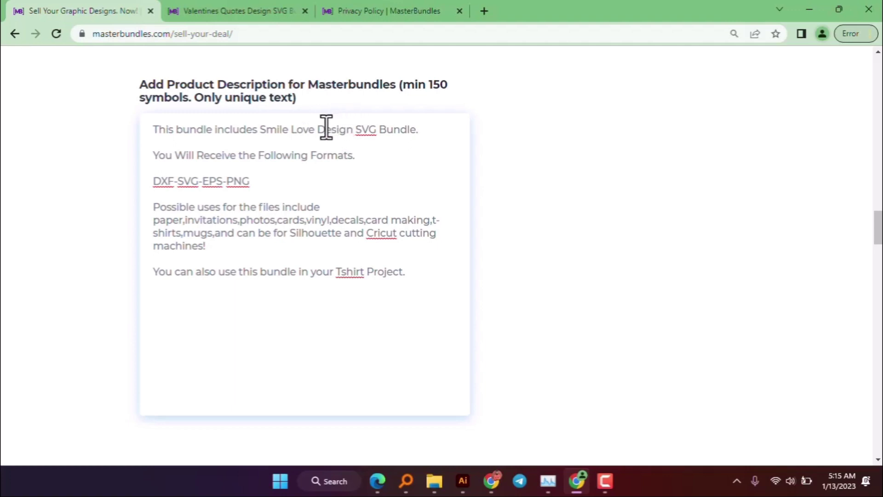
drag(319, 129, 429, 134)
text(T-SHirt)
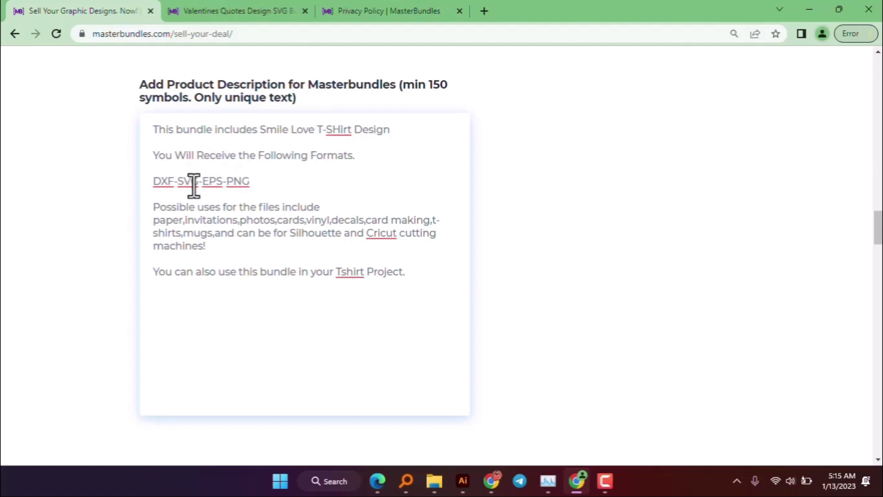
- Edit the format list and change 'bundle' to 't-shirt' in the last line
click(155, 181)
text(-  )
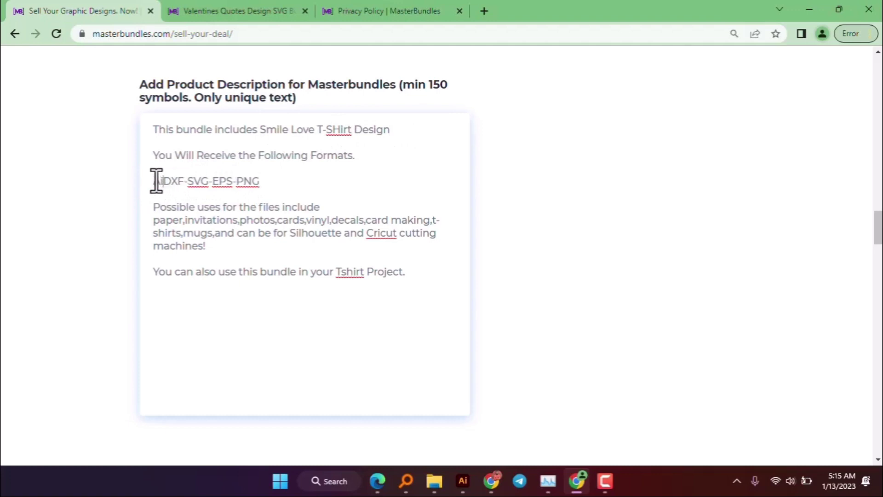
text(-)
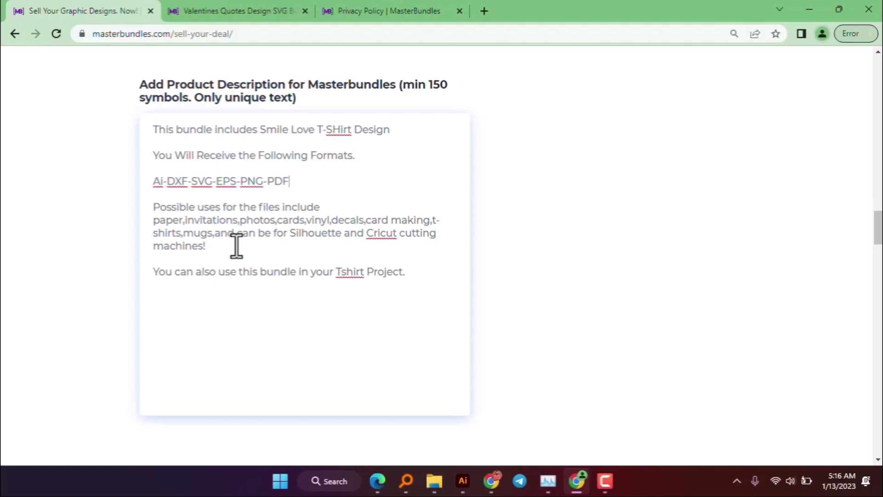
click(230, 243)
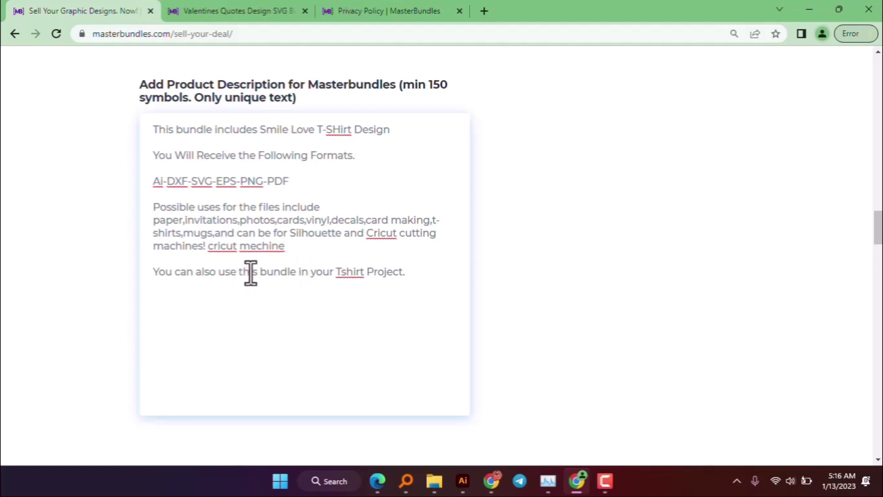
drag(261, 271, 295, 272)
text(t-s)
text(hirt)
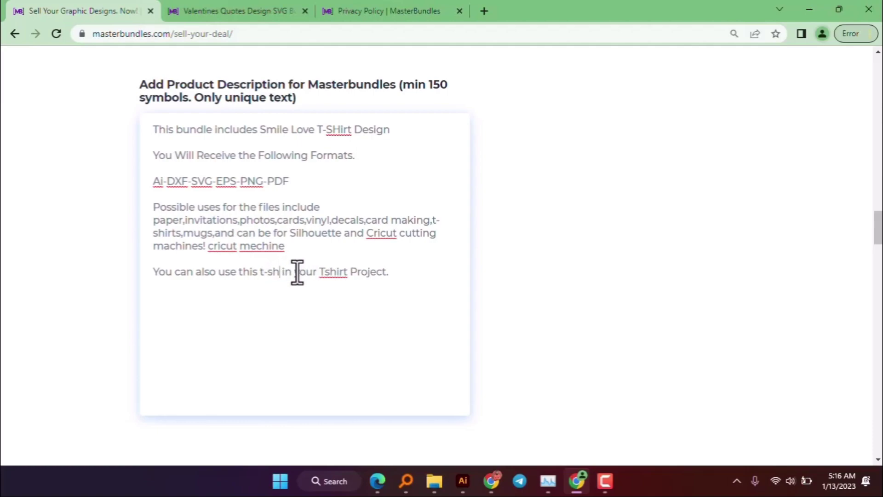
scroll(362, 330, down, 5)
- Submit the upload form to bring up the Log in to MasterBundles dialog
scroll(362, 330, down, 20)
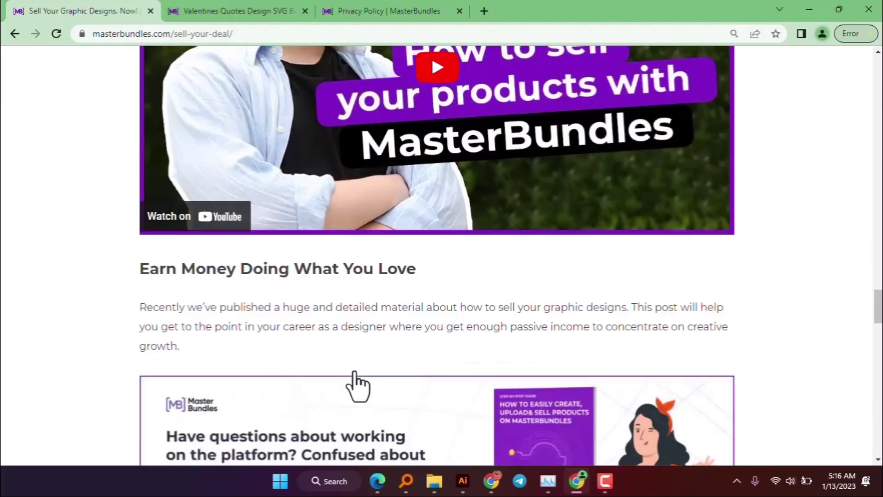
scroll(331, 347, up, 15)
scroll(300, 317, up, 2)
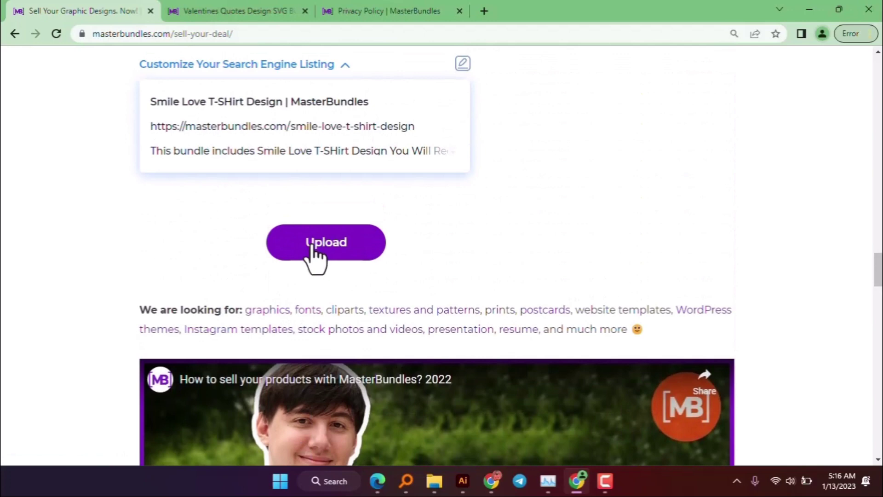
click(312, 244)
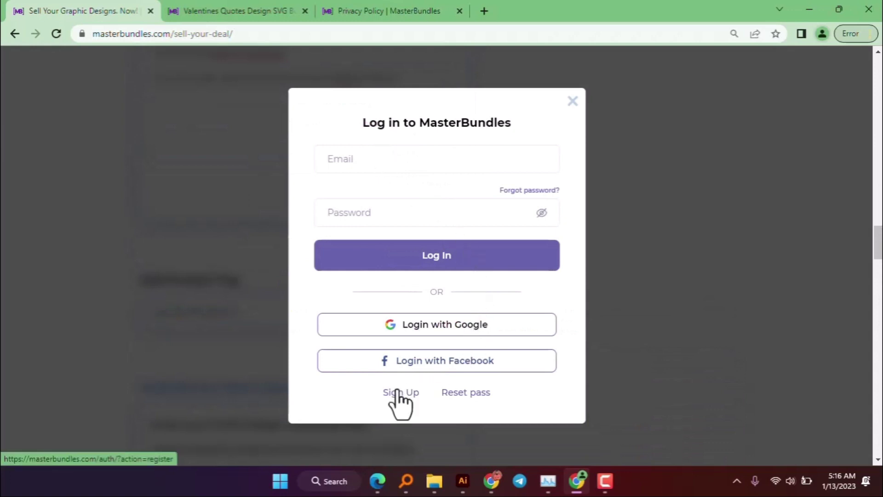
drag(398, 400, 374, 363)
click(391, 155)
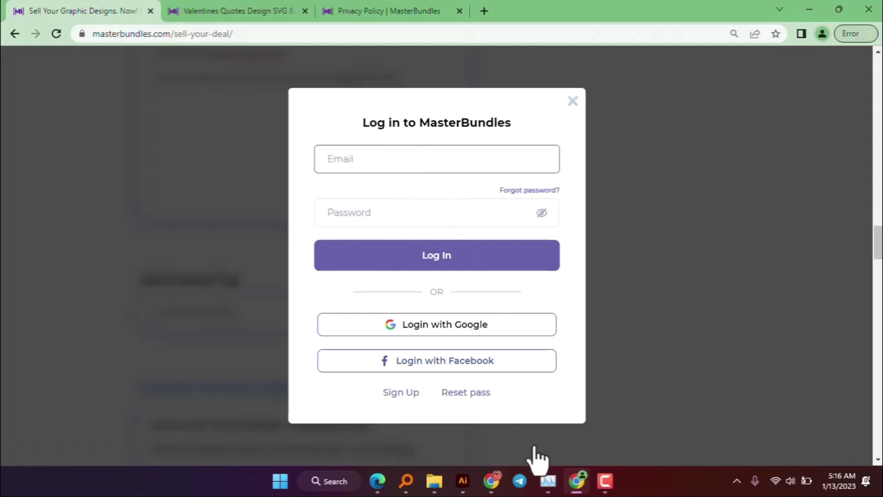
- Minimize and restore the browser, then switch the dialog to account creation
click(577, 480)
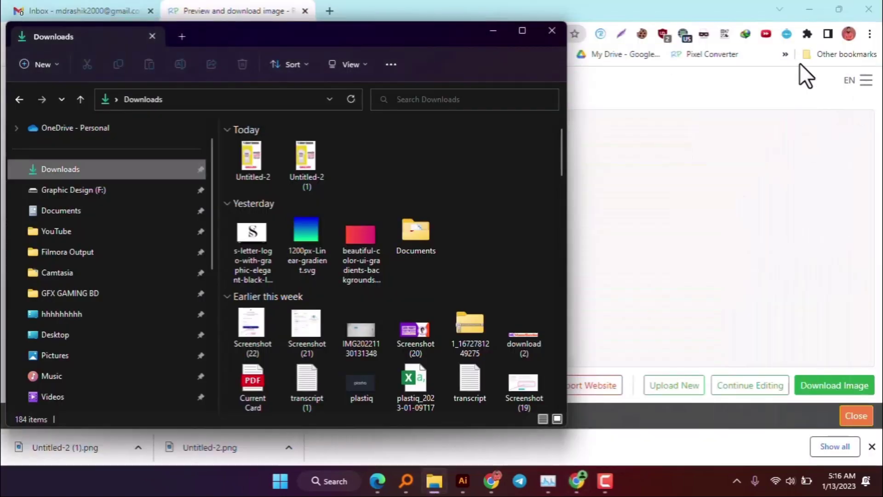
click(493, 30)
click(577, 479)
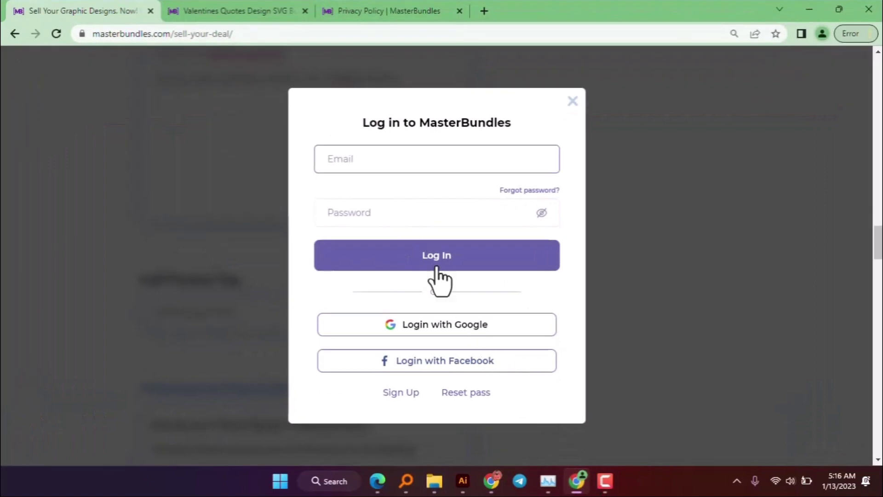
click(400, 393)
- Enter the first and last name in the sign-up form
click(380, 111)
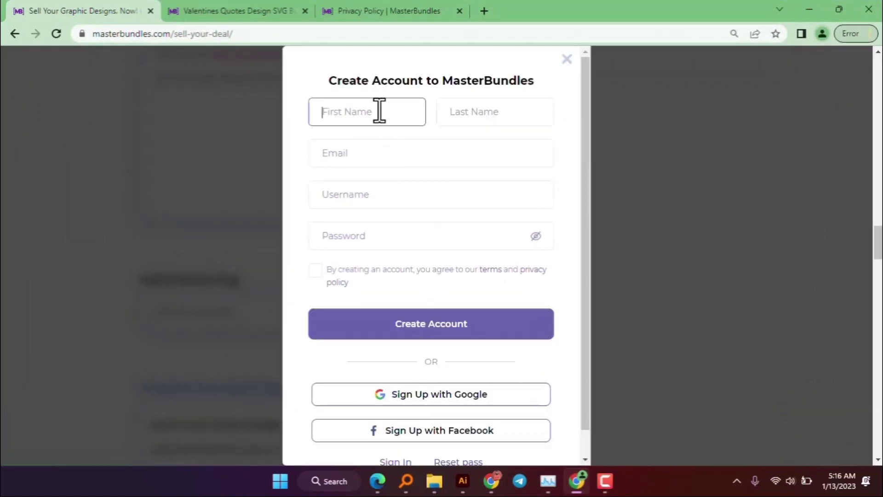
click(506, 112)
click(312, 155)
click(479, 12)
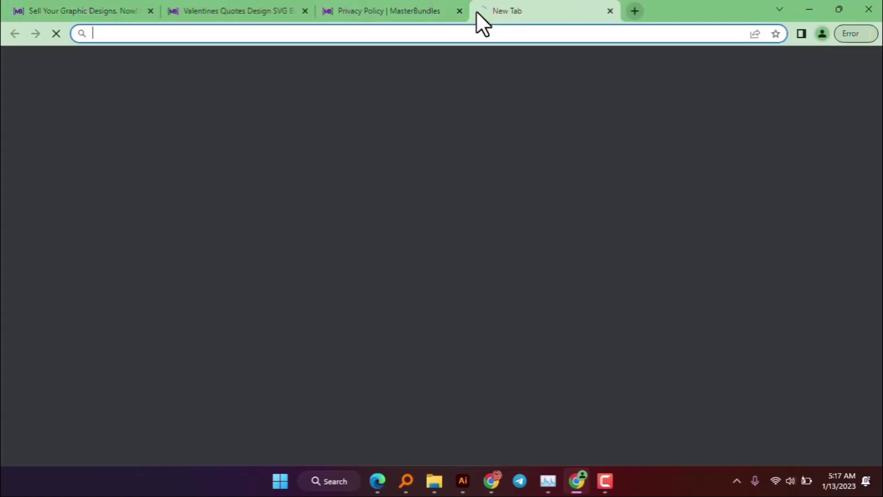
click(384, 11)
click(98, 10)
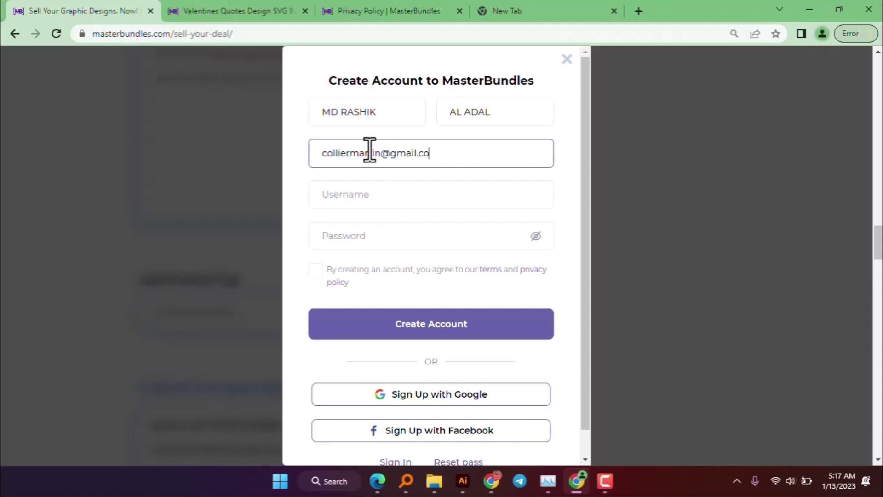
- Copy part of the email address into the Username and Password fields
click(380, 194)
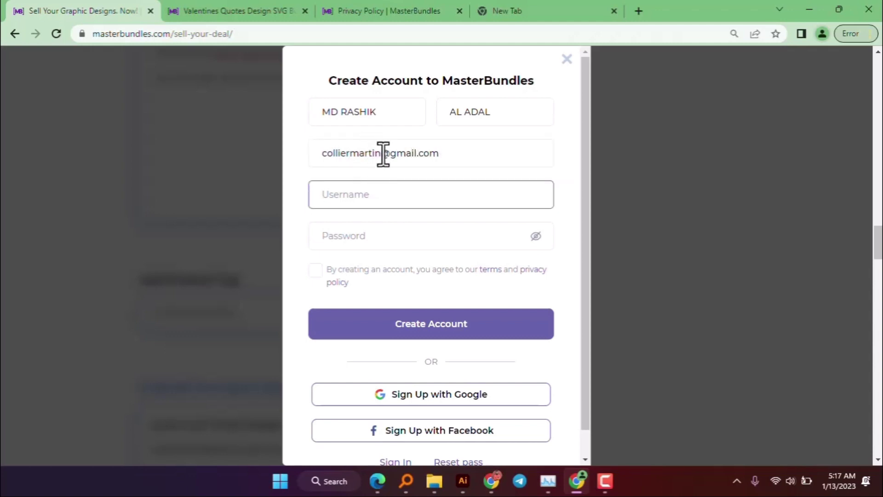
drag(382, 153, 309, 152)
key(ctrl+c)
click(352, 198)
key(ctrl+v)
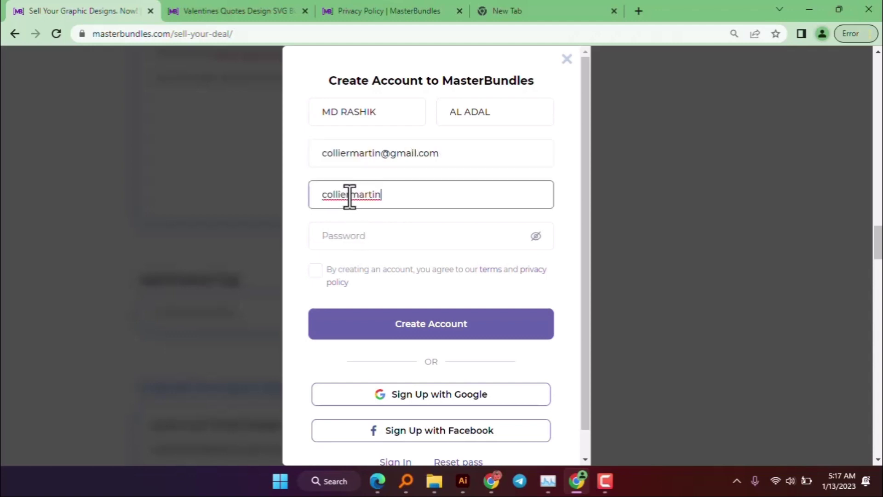
click(364, 239)
key(ctrl+v)
double_click(371, 235)
click(221, 249)
- Reveal the password, agree to the terms and privacy policy, and submit the form
scroll(296, 310, down, 7)
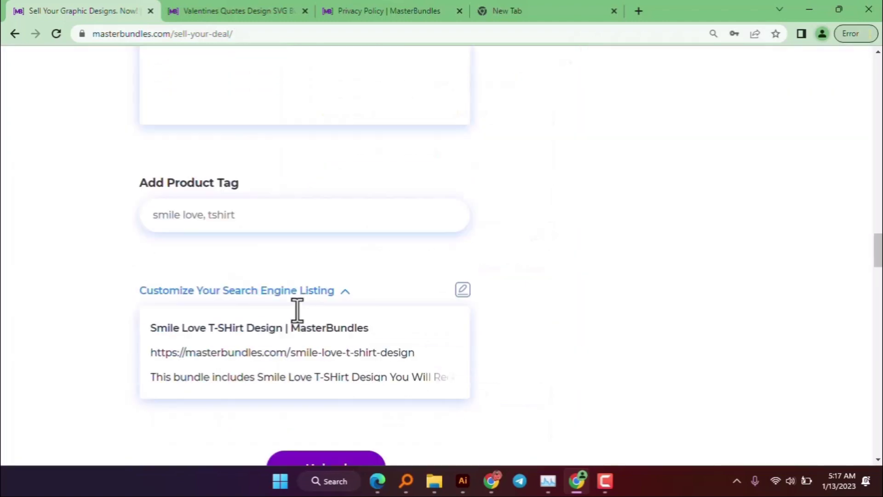
click(308, 249)
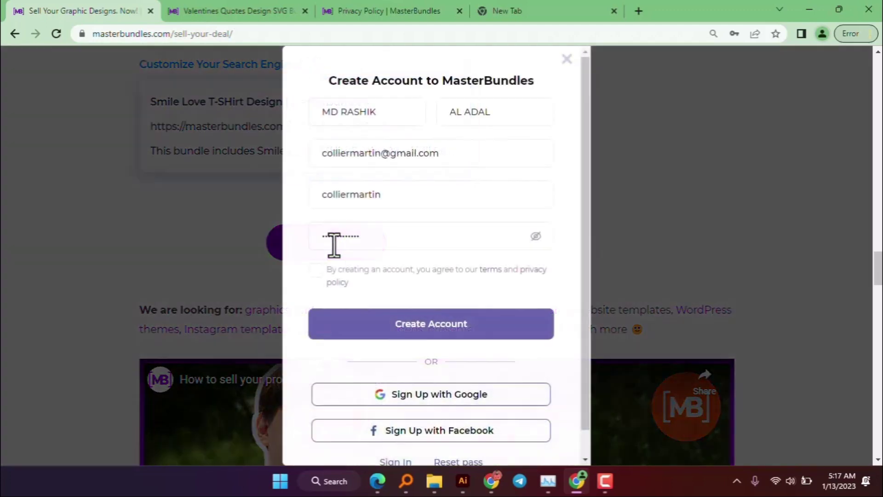
click(542, 237)
click(536, 236)
drag(512, 233, 209, 252)
click(364, 250)
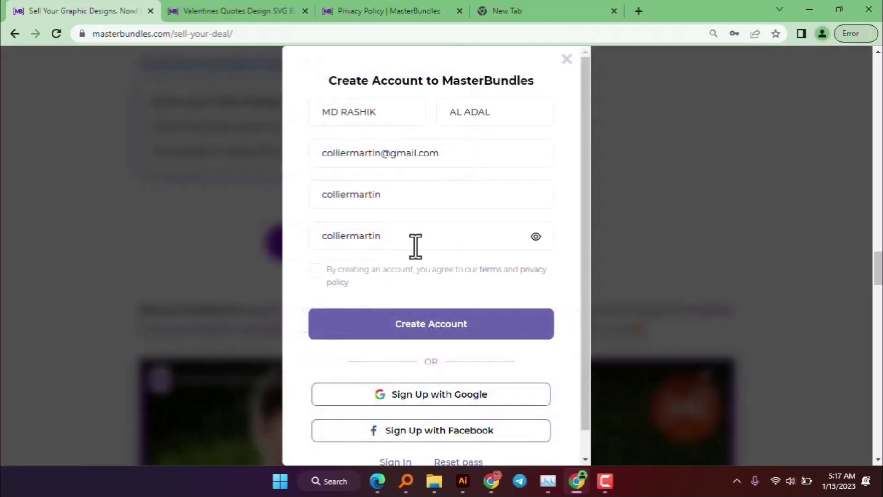
click(413, 239)
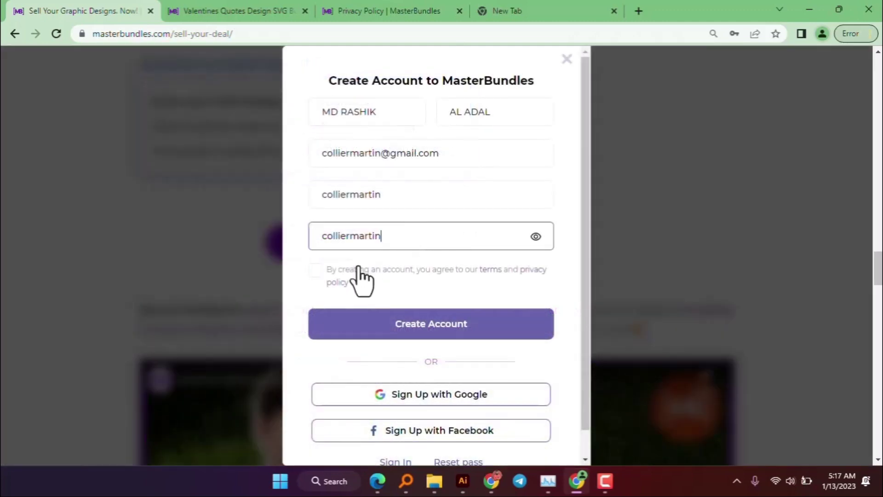
click(322, 276)
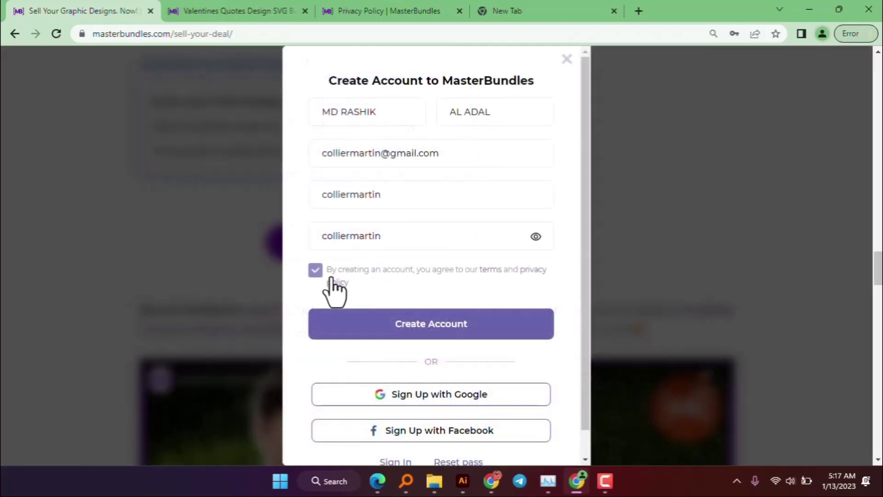
click(409, 323)
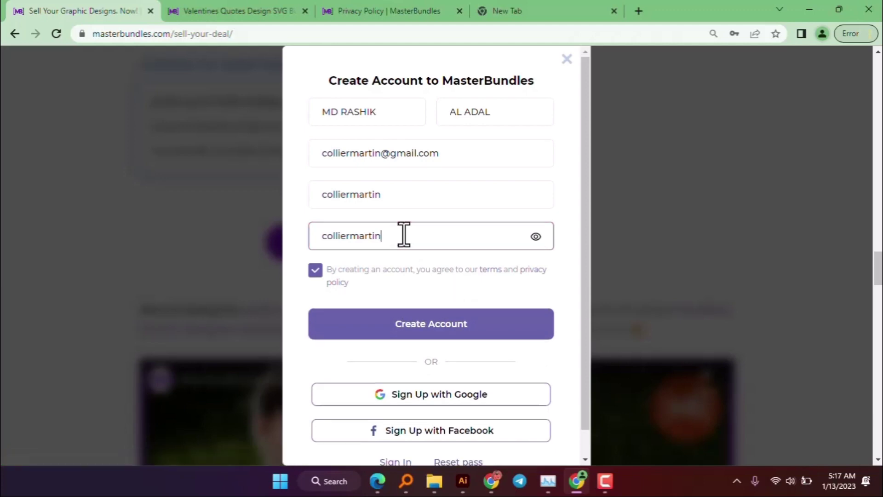
- Retype a valid password and create the account
drag(404, 235, 293, 239)
text(FR)
key(BackSpace)
key(BackSpace)
click(535, 237)
click(434, 242)
text(F)
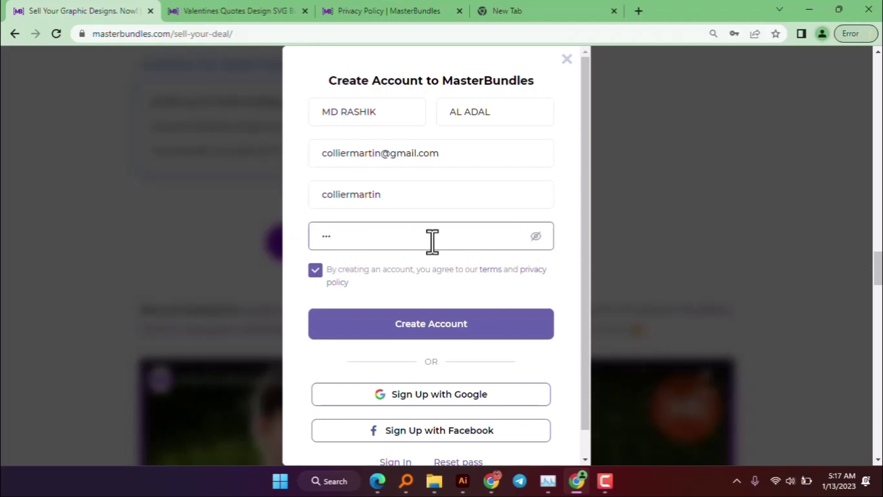
key(BackSpace)
key(BackSpace)
text(F)
click(439, 332)
click(384, 239)
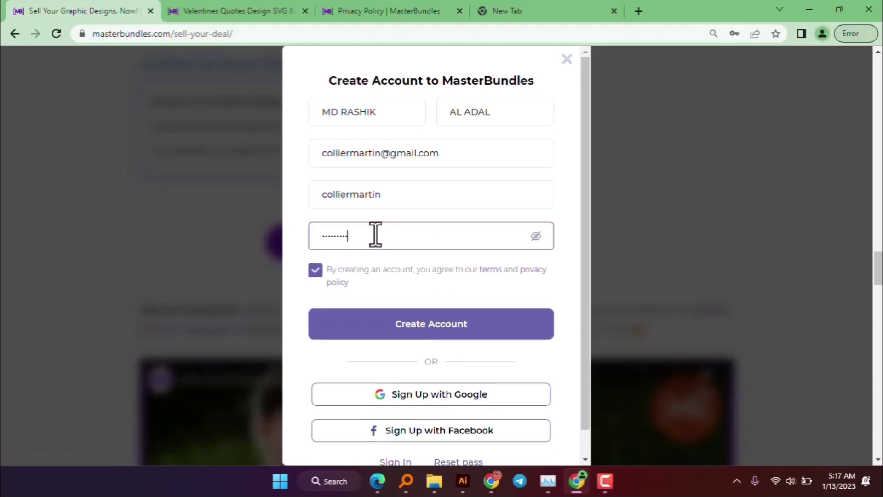
click(431, 333)
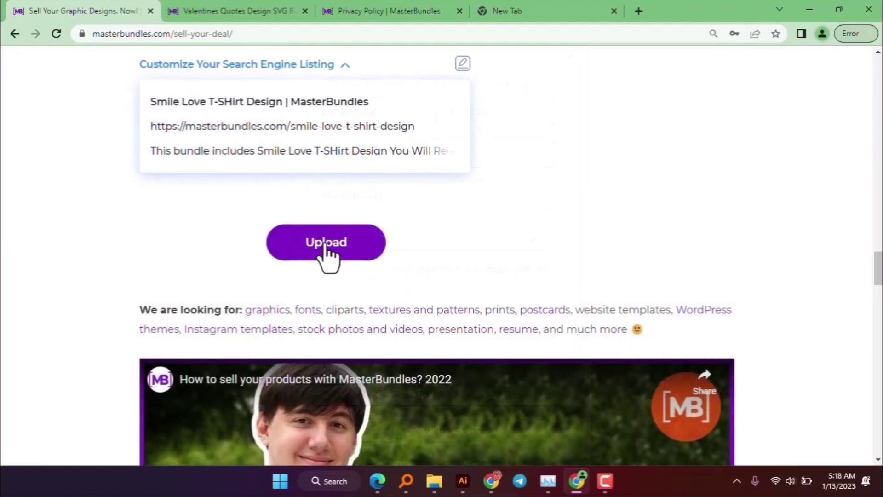
- Submit the Smile Love T-Shirt Design upload, then open Sell your deal from the other tab
click(336, 246)
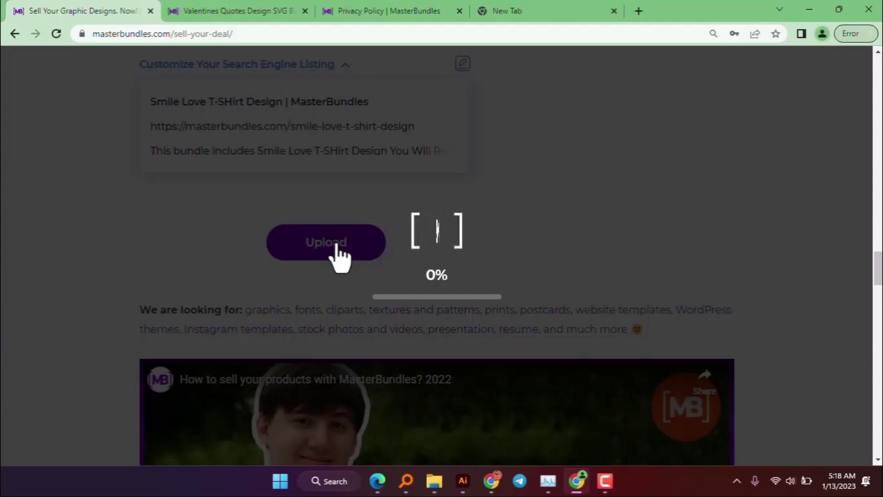
click(220, 9)
scroll(285, 257, down, 15)
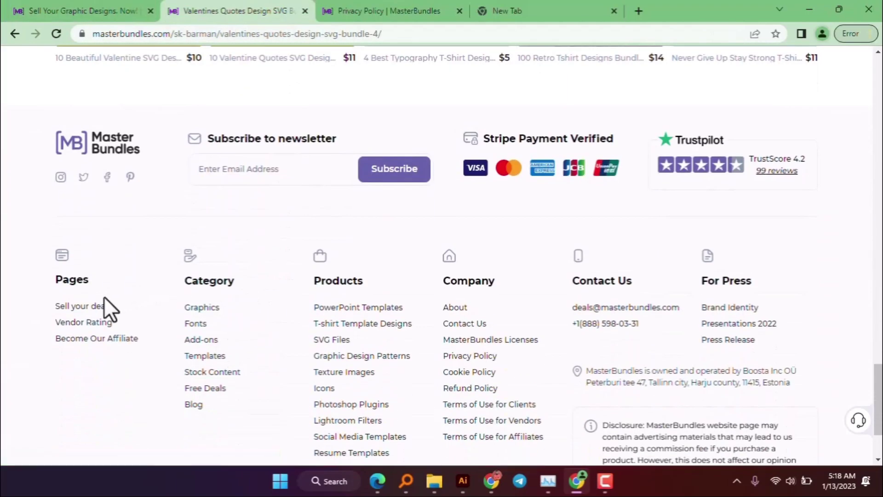
click(92, 322)
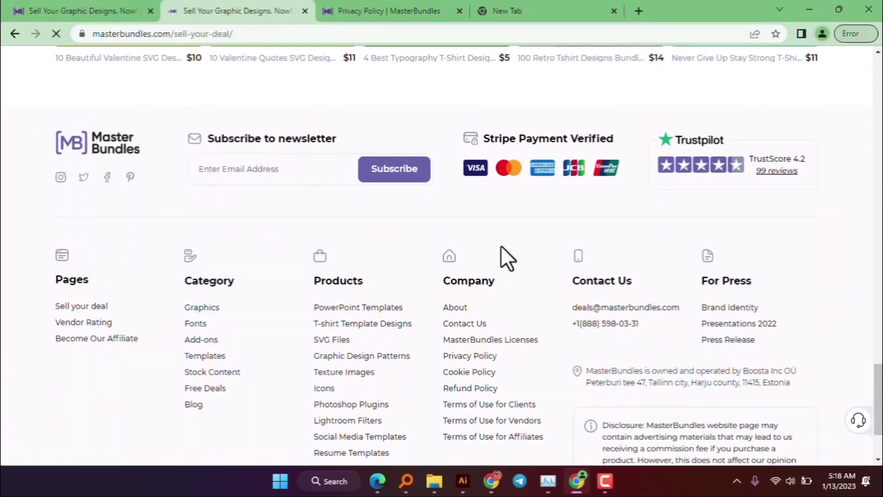
scroll(487, 254, down, 20)
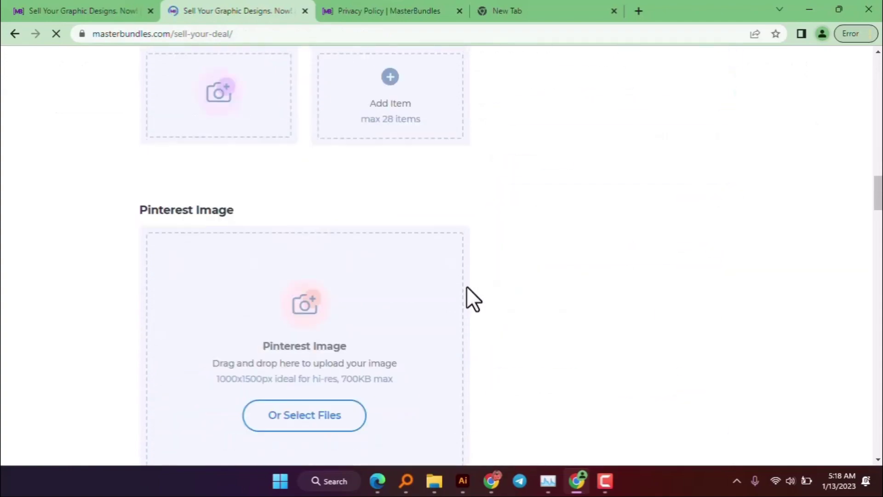
scroll(469, 282, down, 15)
scroll(467, 277, up, 4)
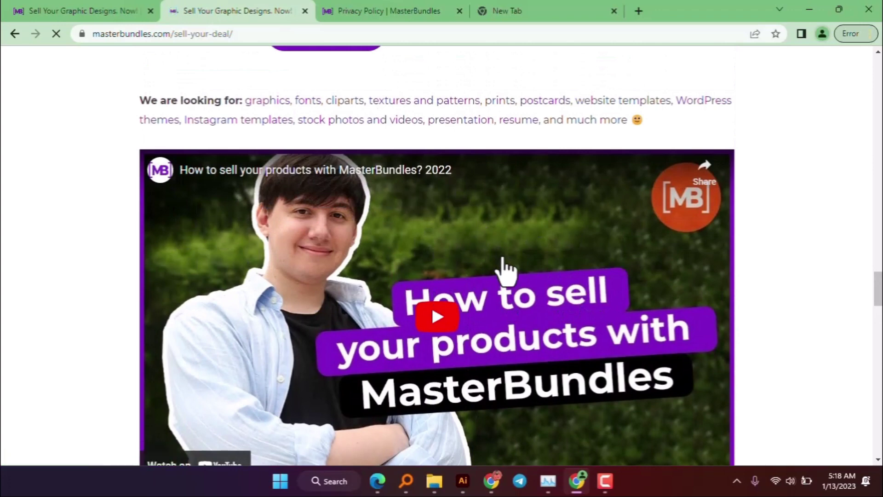
scroll(258, 177, down, 3)
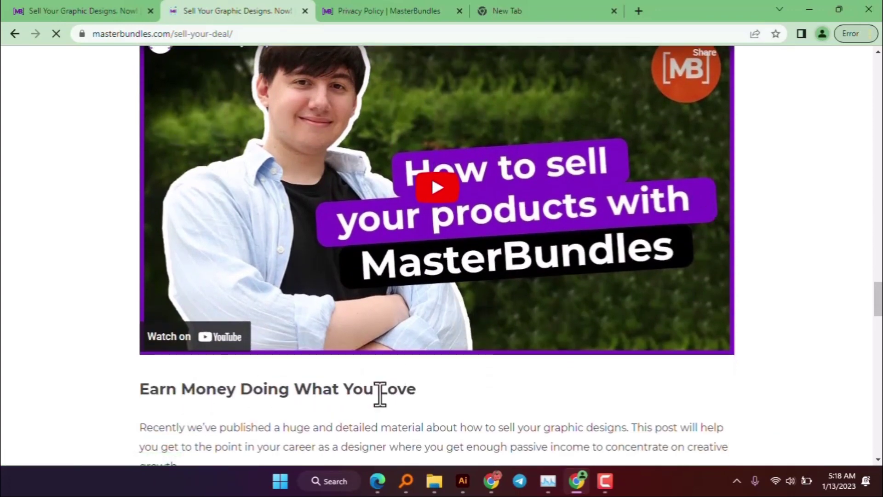
scroll(408, 392, down, 10)
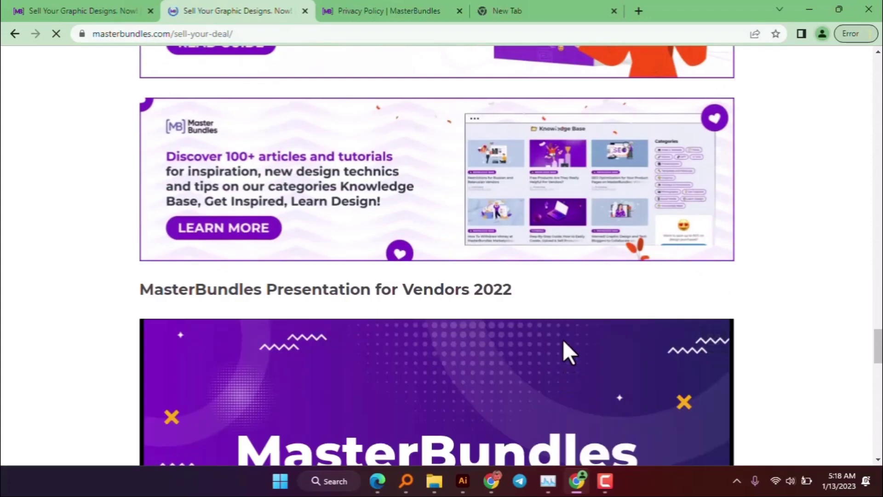
scroll(564, 342, up, 3)
click(612, 488)
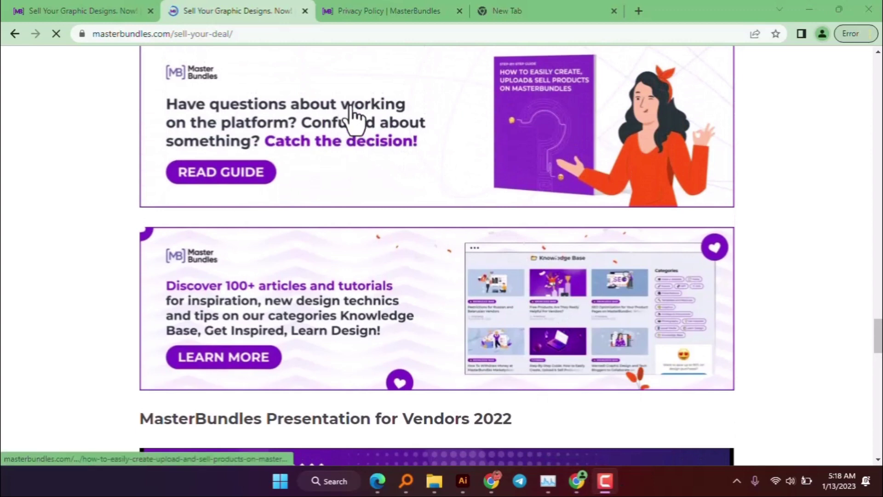